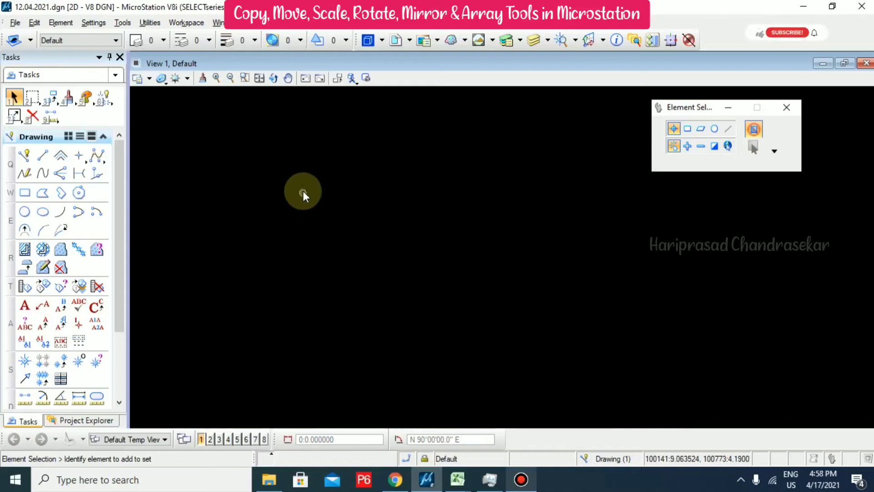
- Draw an L: a 10-unit vertical line down, then a 20-unit horizontal line to the right
left_click(52, 97)
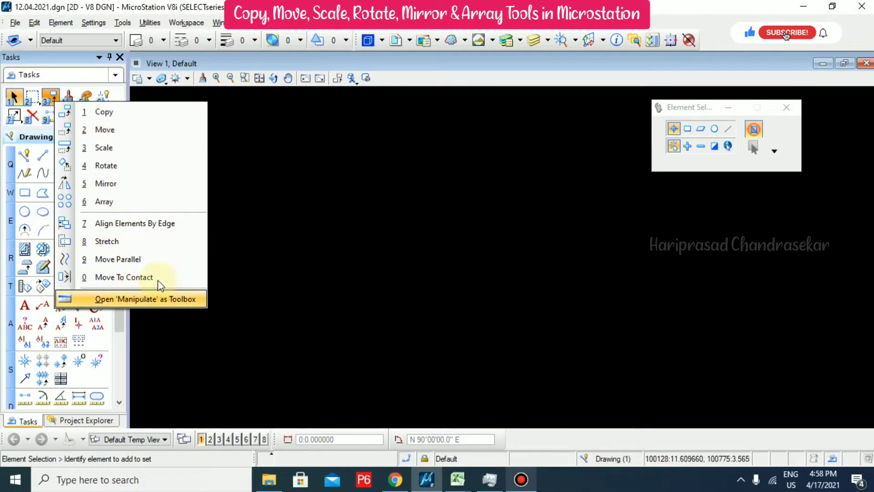
left_click(291, 176)
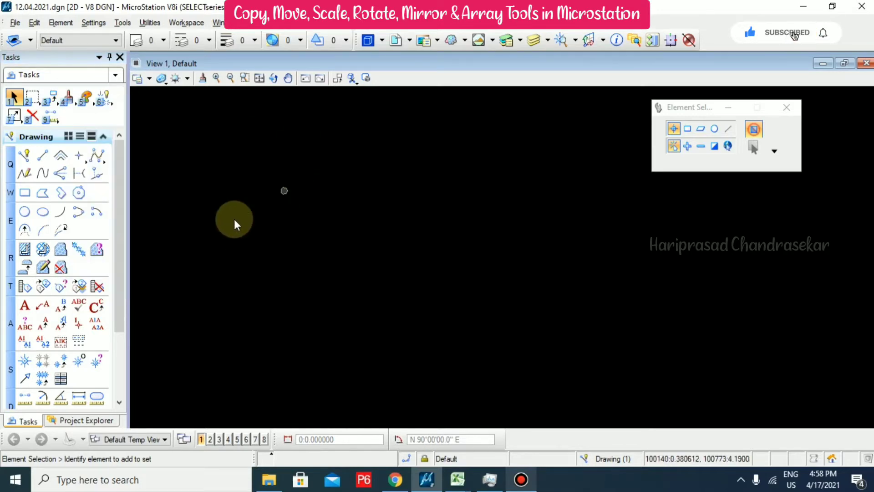
left_click(42, 155)
left_click(298, 184)
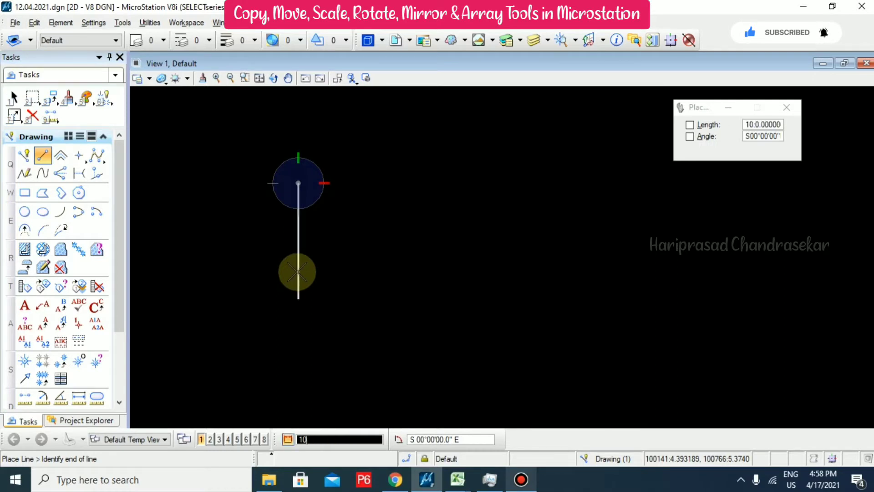
left_click(296, 239)
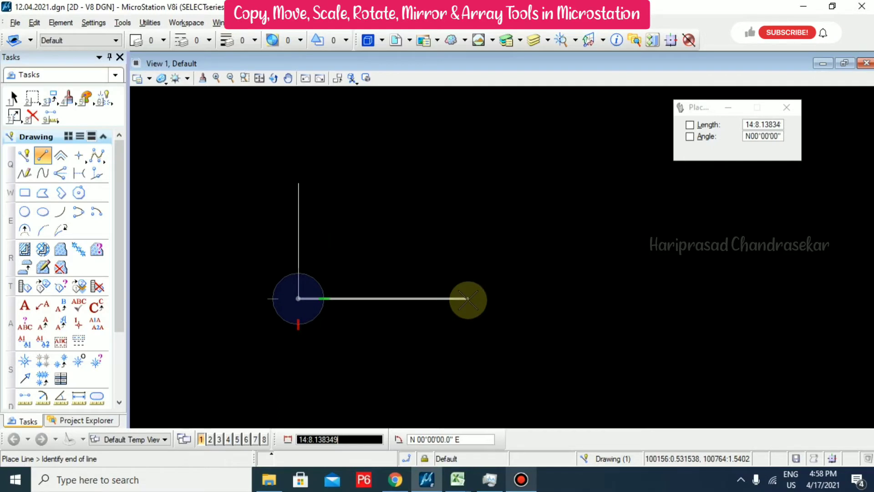
type("20:0.000000")
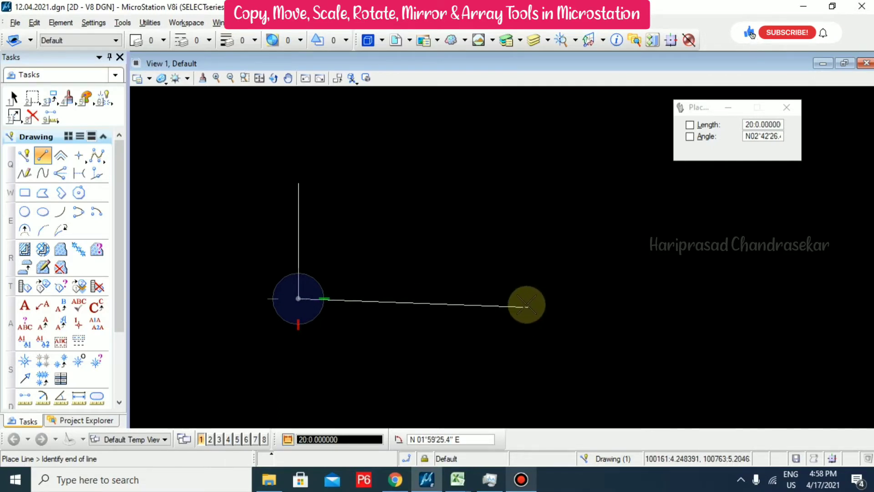
left_click(484, 298)
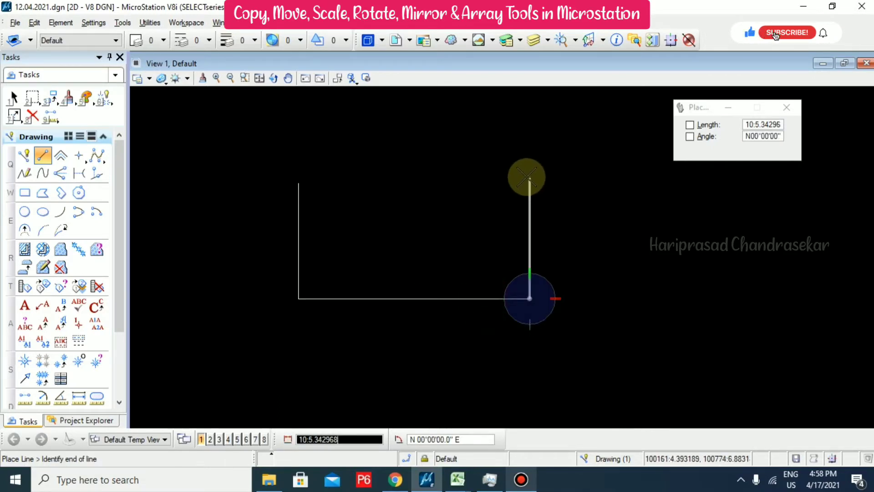
right_click(553, 206)
- Copy the vertical line from the lower-left corner to the horizontal line's right end
key("Escape")
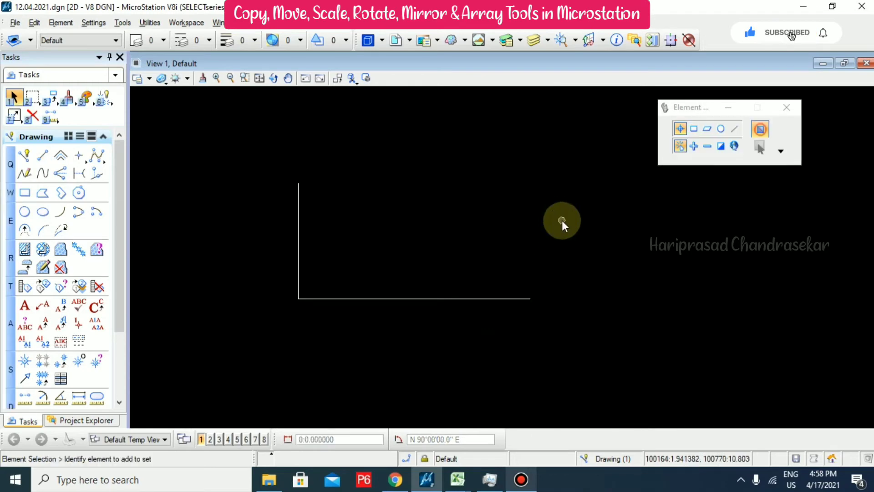
mouse_move(398, 230)
middle_mouse_down()
mouse_move(318, 252)
mouse_move(329, 247)
middle_mouse_up()
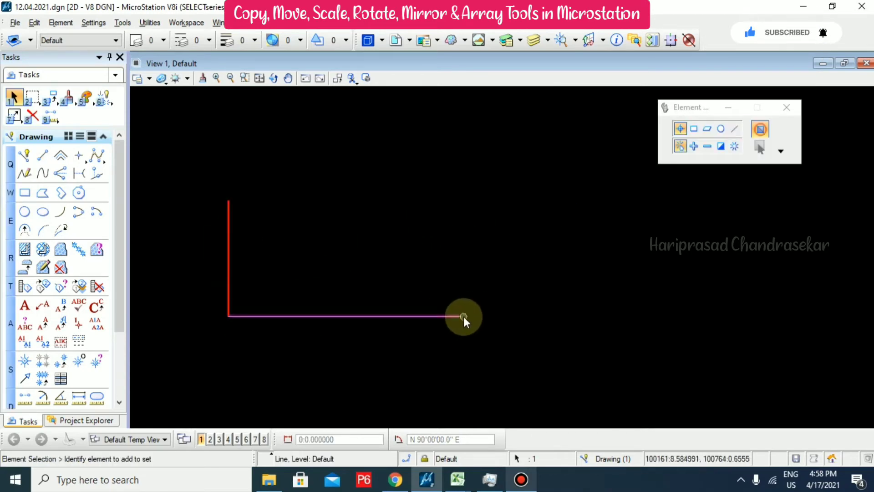
left_click(51, 97)
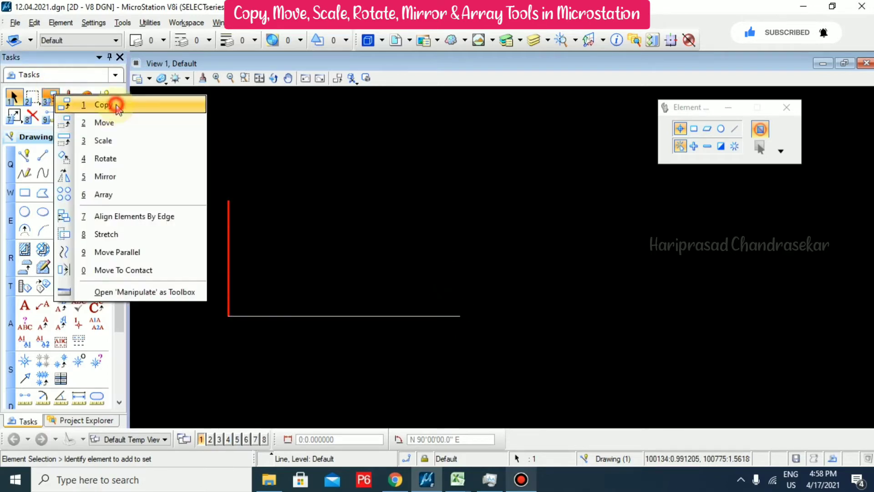
left_click(117, 106)
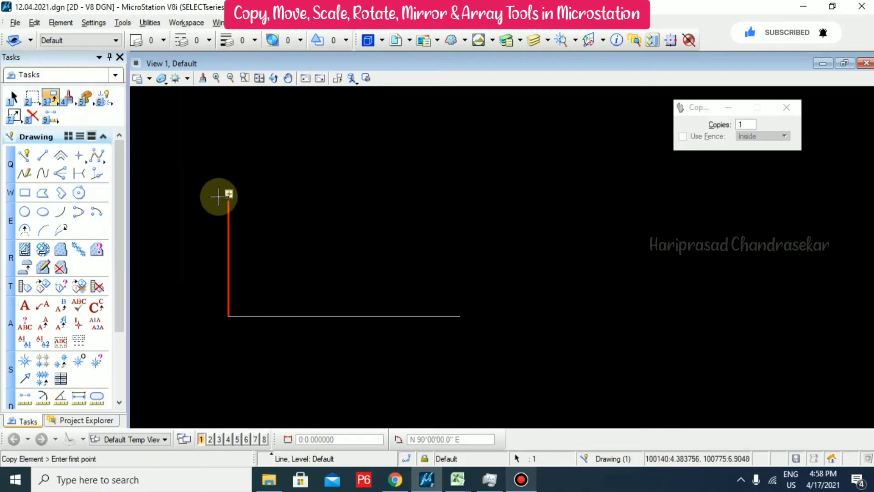
left_click(227, 314)
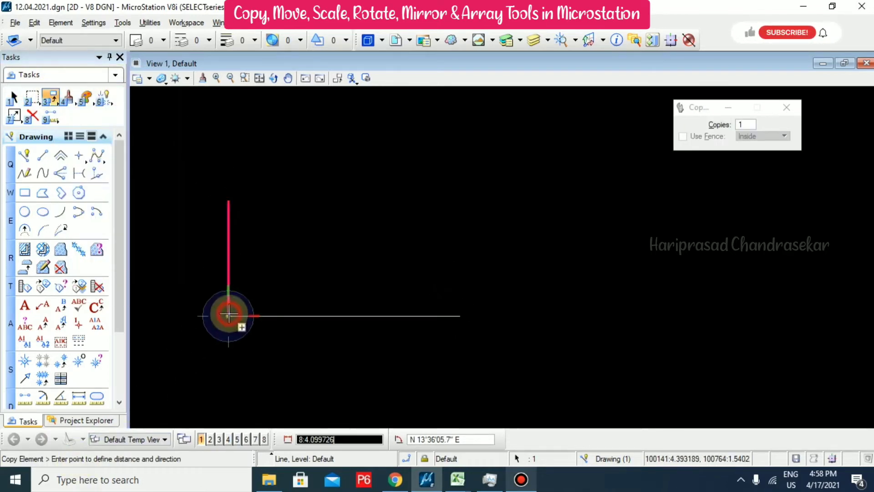
left_click(459, 314)
key("Escape")
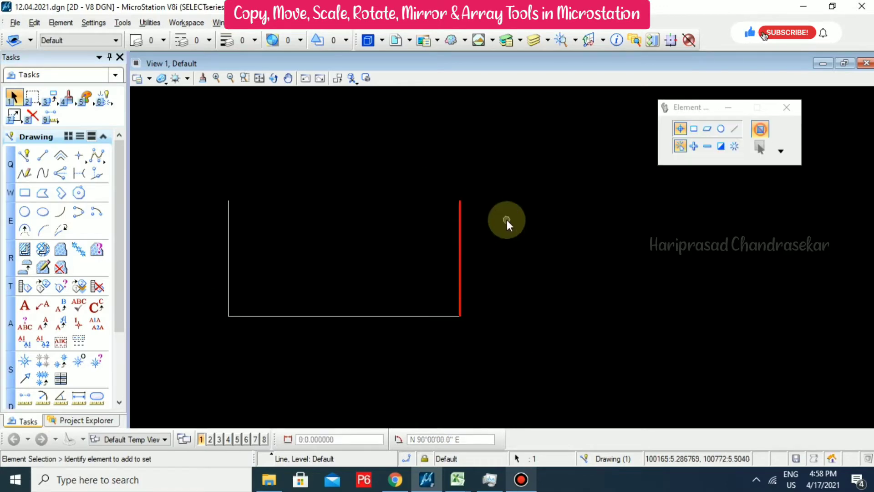
- Copy the bottom horizontal line up to the top to close the 20 by 10 rectangle
left_click(364, 314)
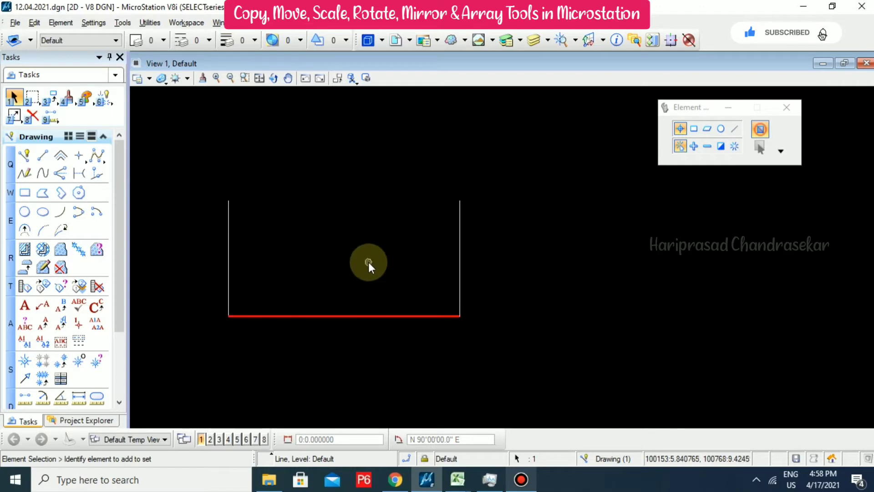
right_click(368, 261)
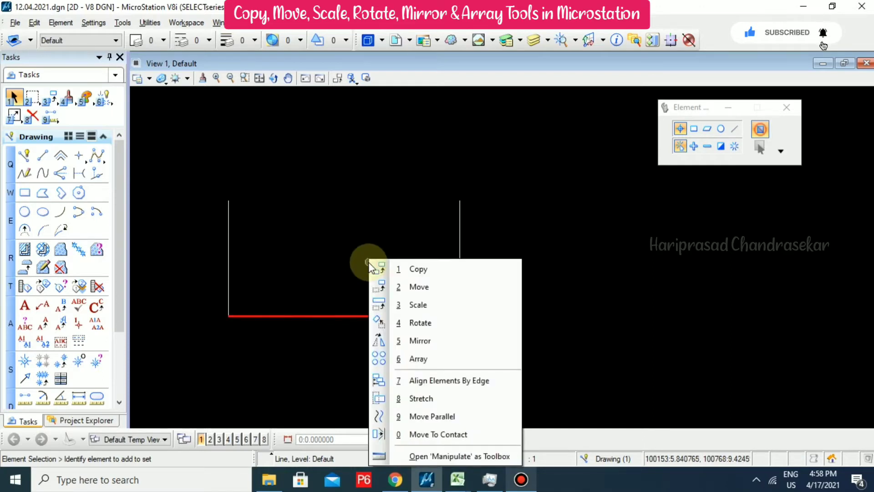
key("1")
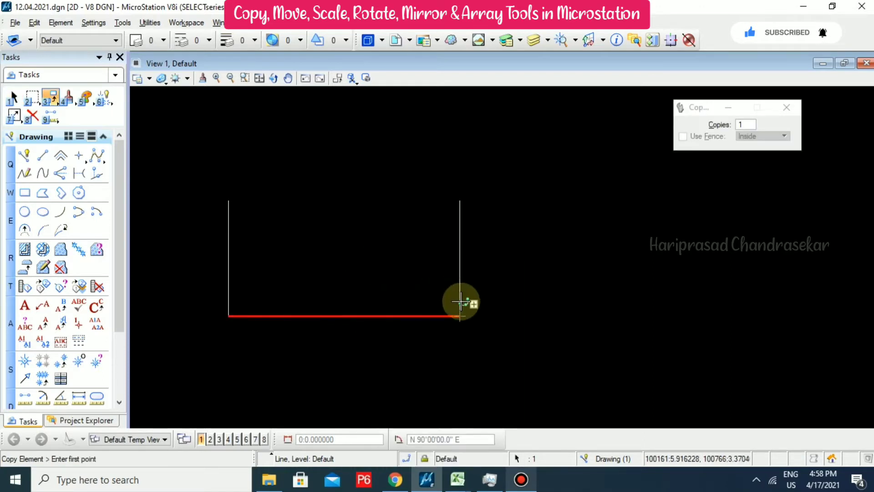
left_click(460, 315)
left_click(459, 199)
right_click(457, 148)
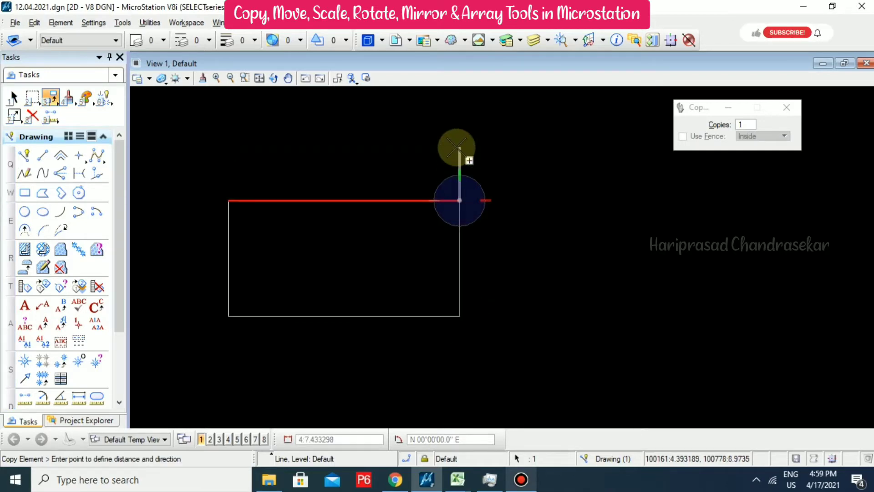
left_click(457, 153)
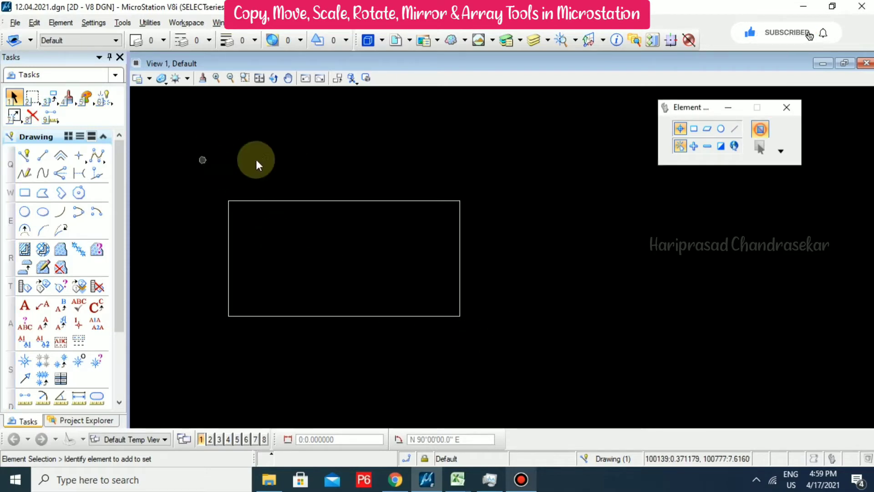
- Move the left edge line from the lower-left corner to the bottom midpoint of the rectangle
left_click(228, 250)
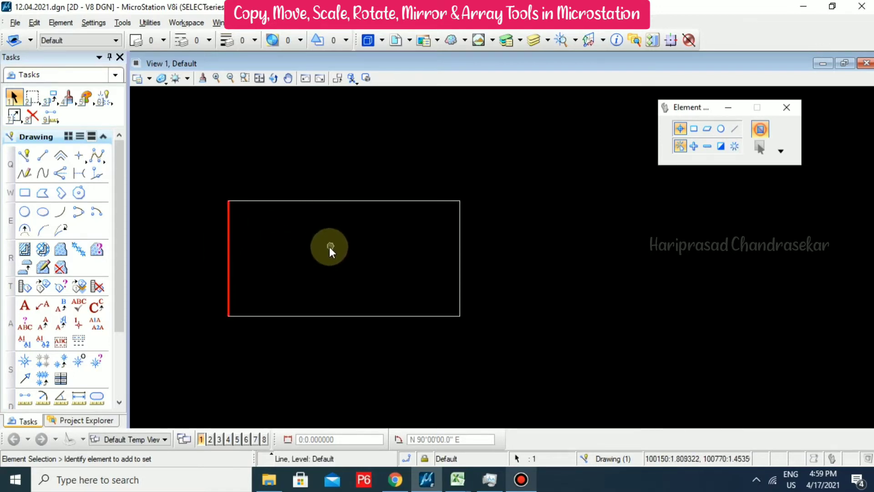
left_click(286, 250)
left_click(229, 242)
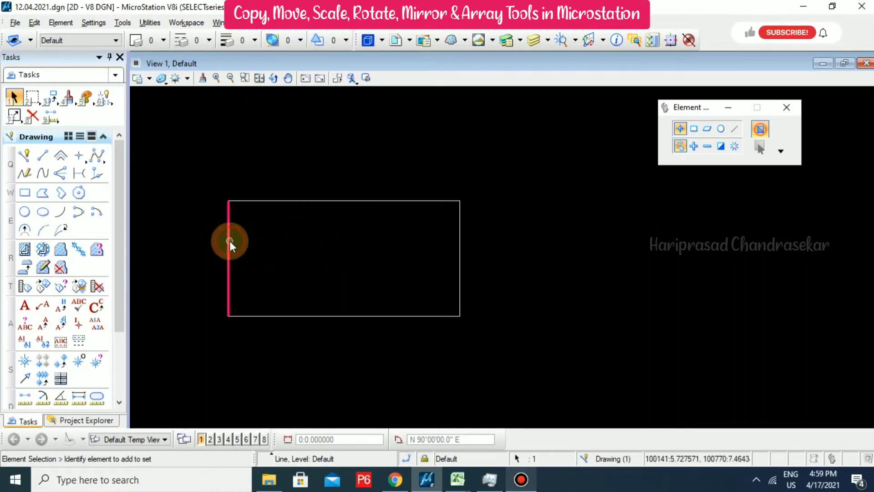
left_click(50, 97)
left_click(79, 133)
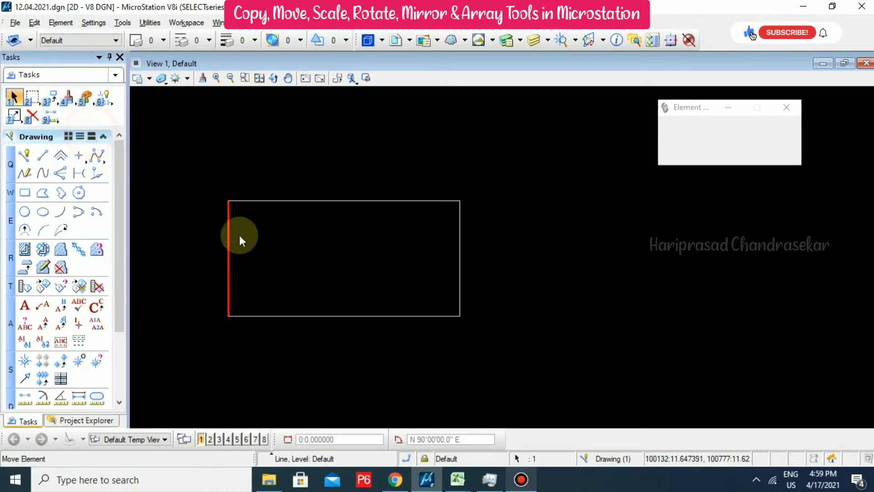
left_click(228, 315)
left_click(345, 316)
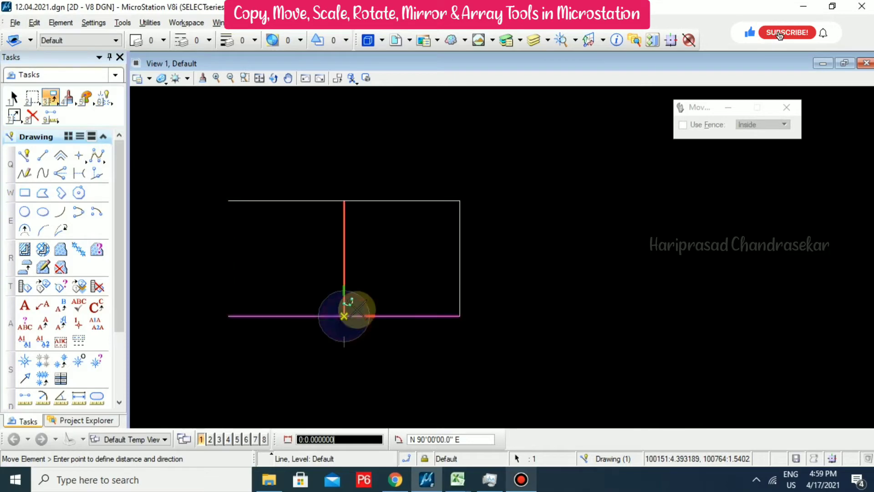
right_click(399, 258)
left_click(360, 256)
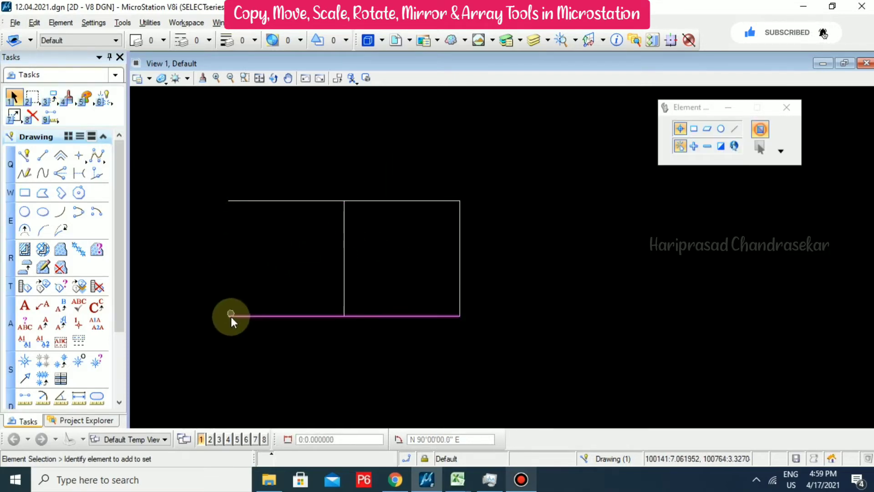
- Copy the right edge to the bottom-left corner to form two squares, then select all lines
left_click(51, 103)
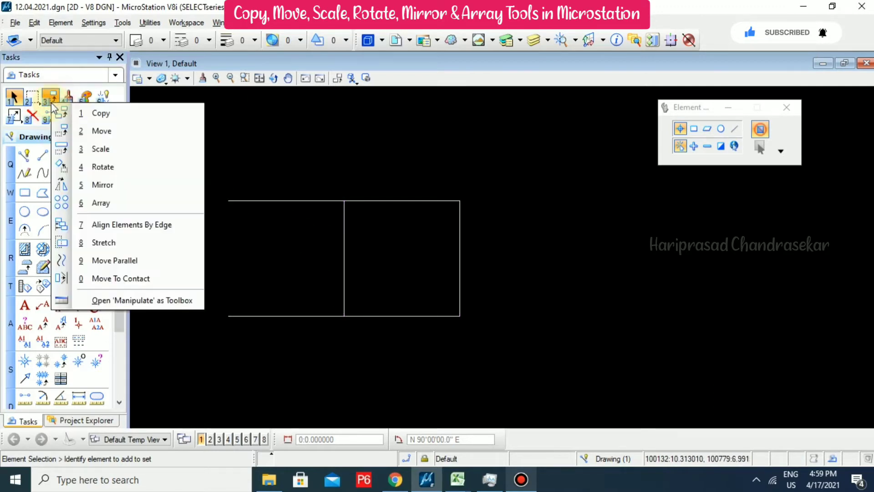
left_click(311, 105)
left_click(462, 252)
left_click(463, 252)
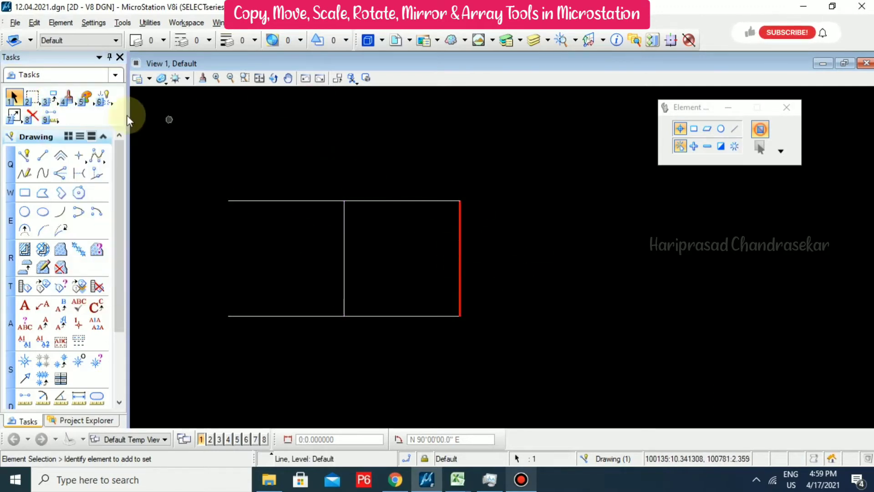
left_click(51, 102)
left_click(86, 108)
left_click(457, 316)
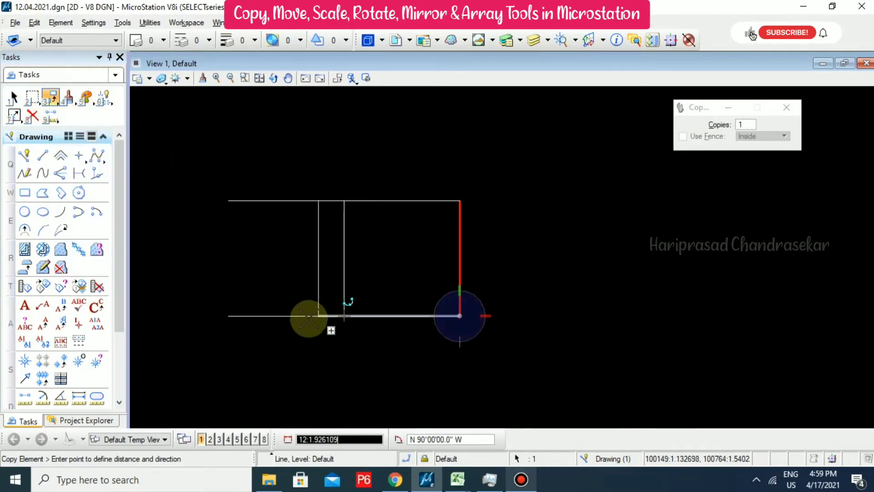
left_click(229, 316)
right_click(275, 264)
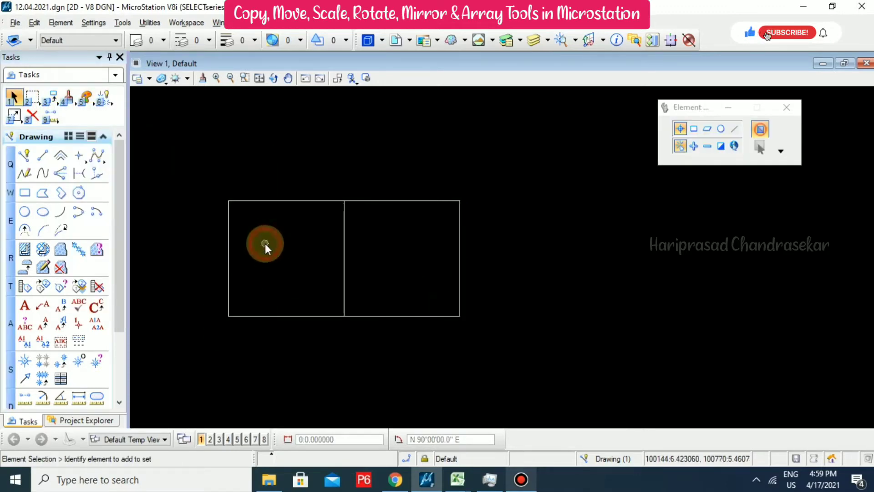
left_click_drag(187, 175, 491, 345)
- Try scaling the lines by 0.5 (X/Y locked) about each element's centre, then undo it
left_click(51, 98)
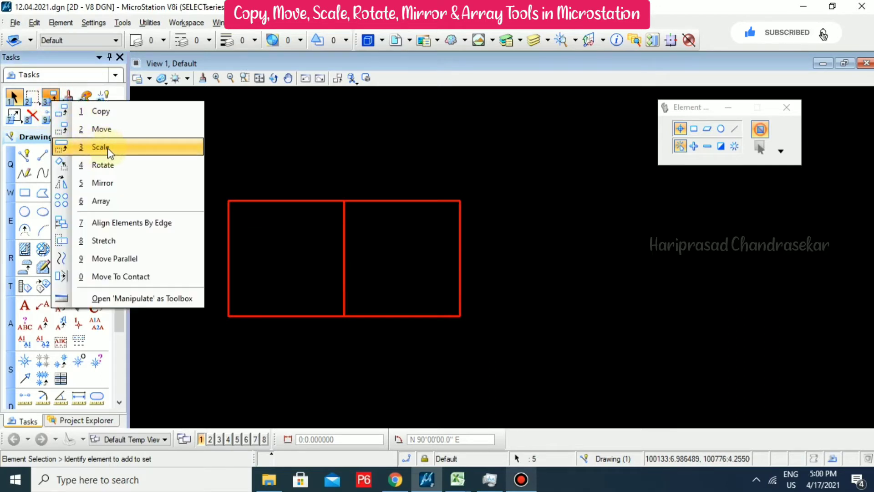
left_click(103, 145)
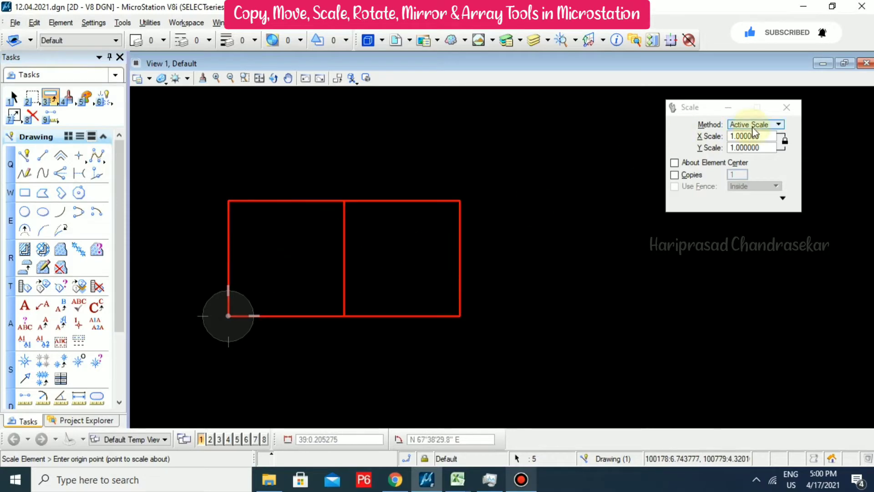
left_click_drag(759, 136, 712, 152)
type("0.5")
left_click(760, 148)
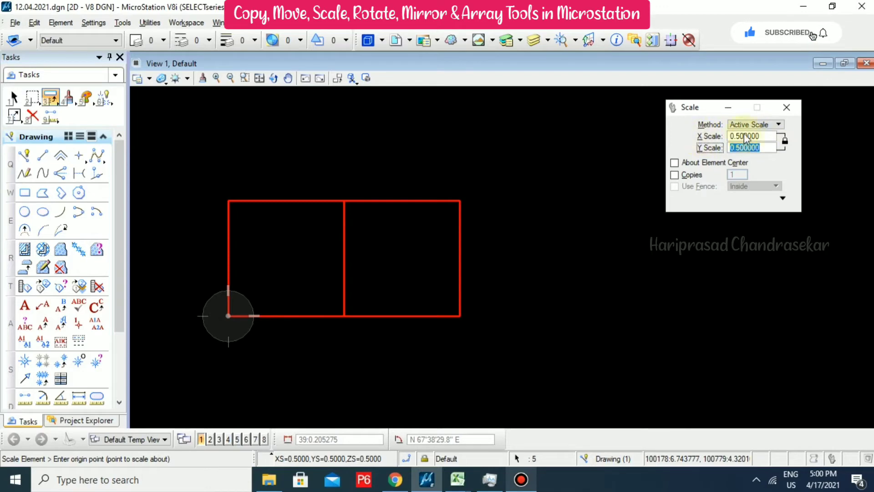
left_click(786, 141)
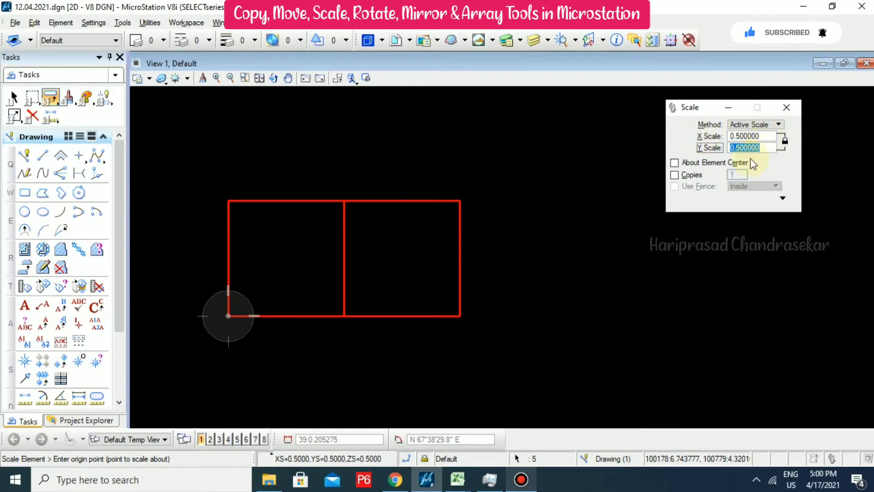
left_click(675, 163)
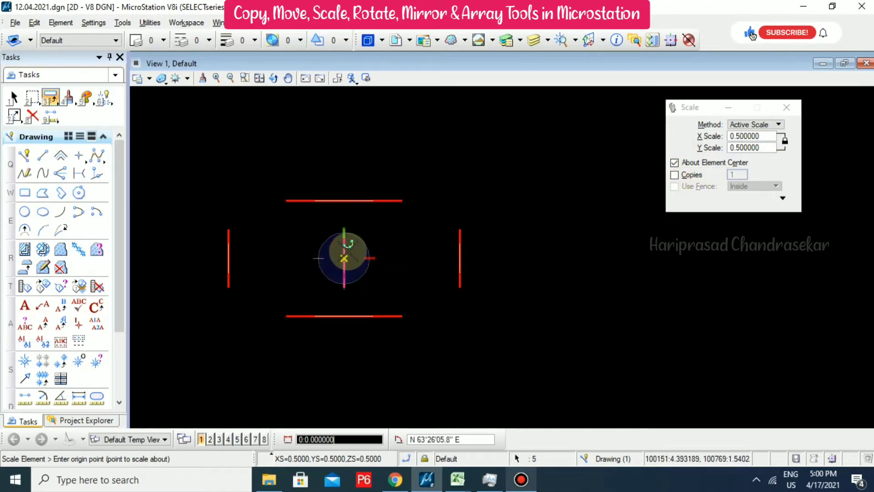
key("ctrl+z")
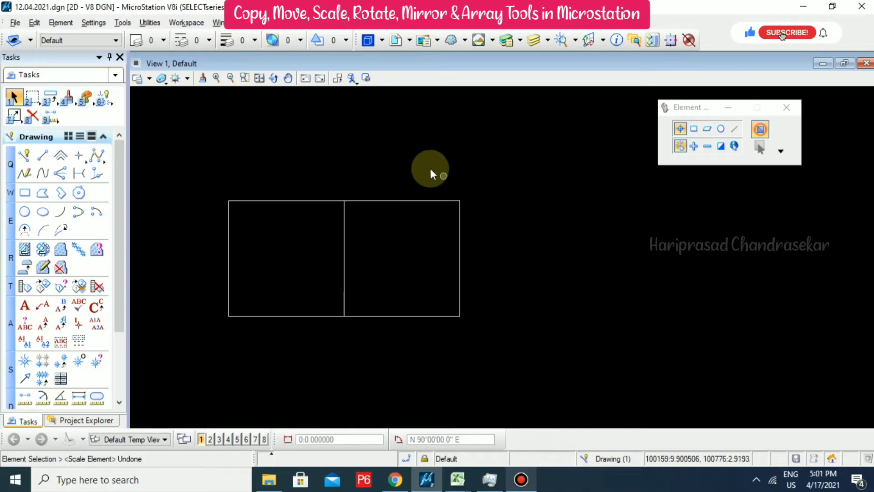
- Place a 10 by 10 block to the right of the two squares
left_click(25, 193)
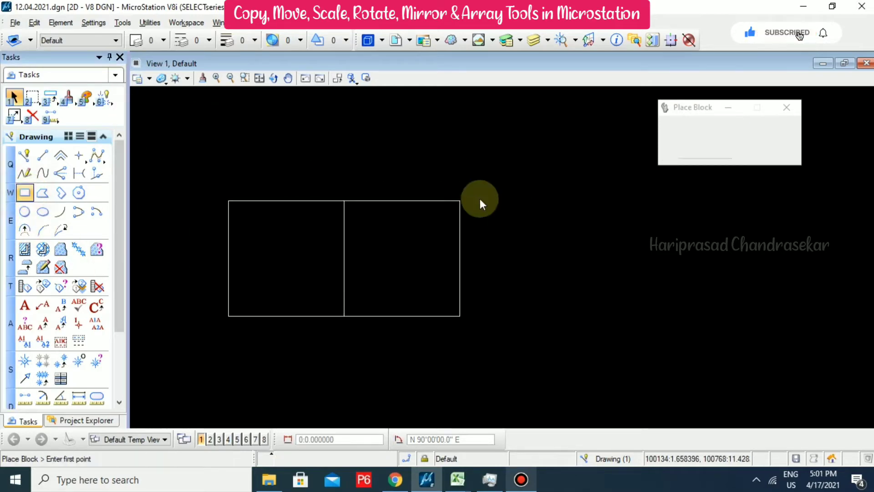
left_click(517, 226)
type("10")
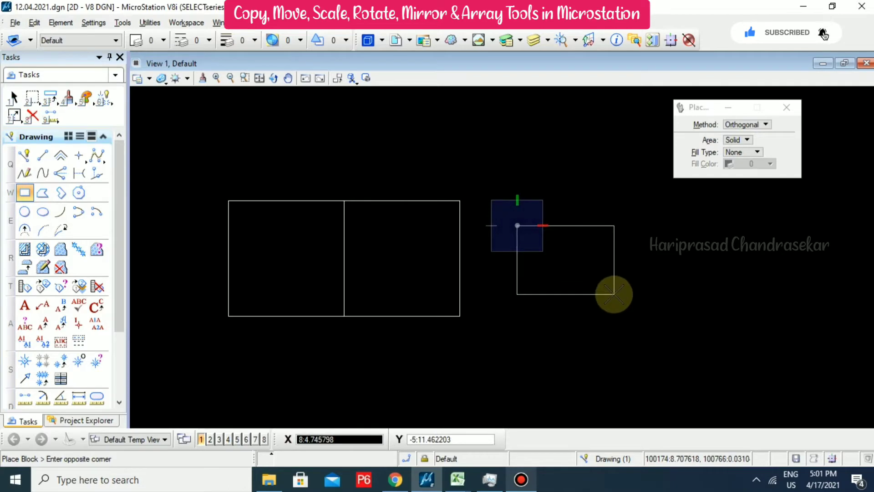
key("Tab")
type("10")
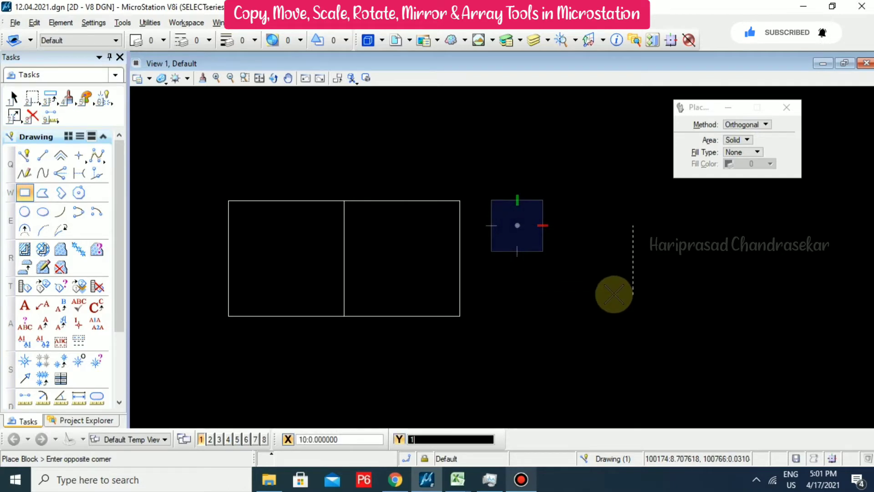
left_click(614, 295)
key("Escape")
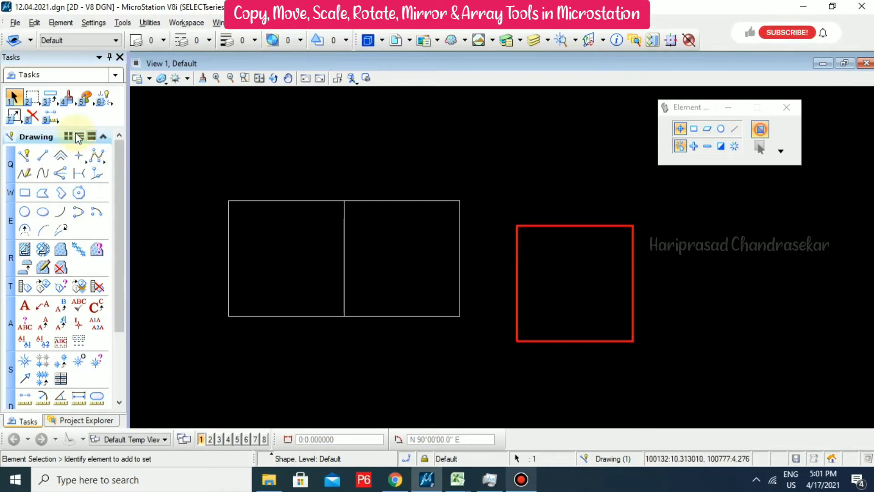
- Shrink the new square to 0.5 scale about its centre
left_click(50, 97)
left_click(78, 143)
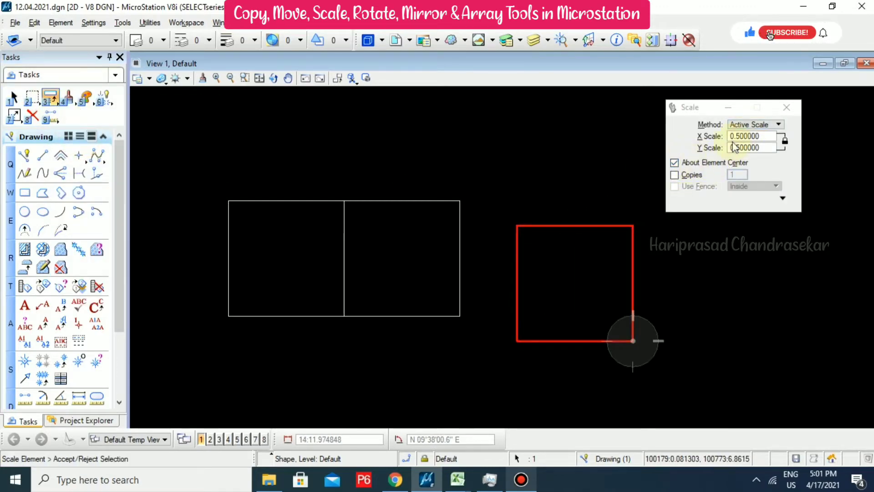
left_click(580, 269)
right_click(621, 224)
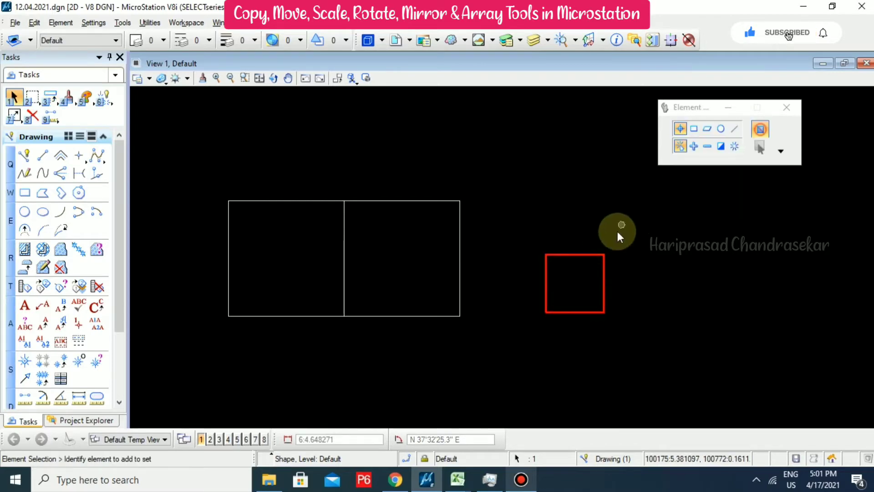
- Scale the small square by 2.0 back to full size and reselect it
left_click(47, 109)
left_click(50, 101)
left_click(50, 101)
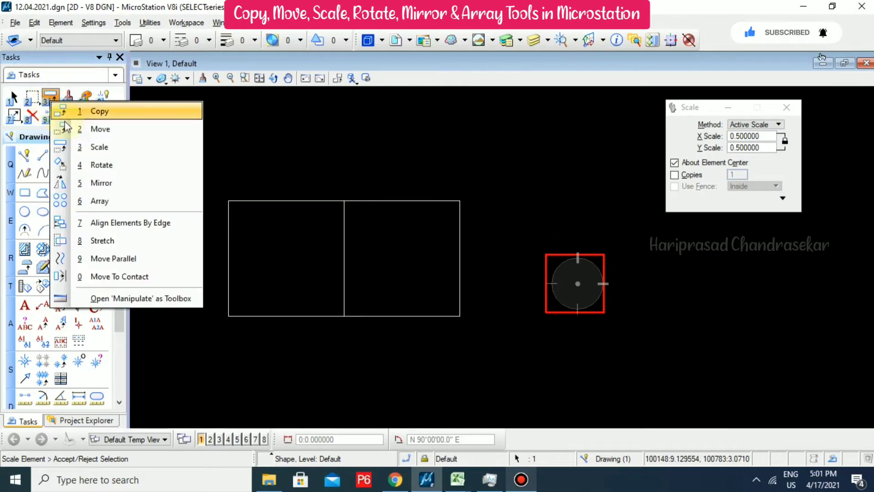
left_click(93, 147)
left_click(729, 138)
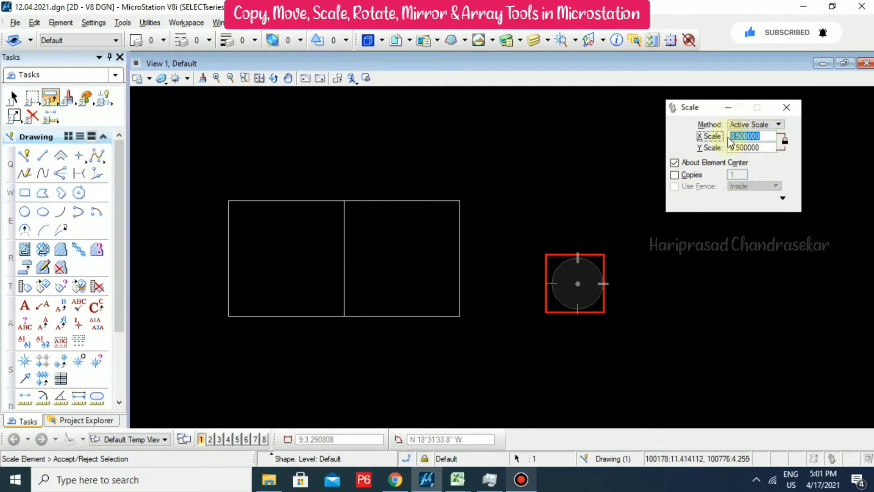
type("2")
left_click(753, 147)
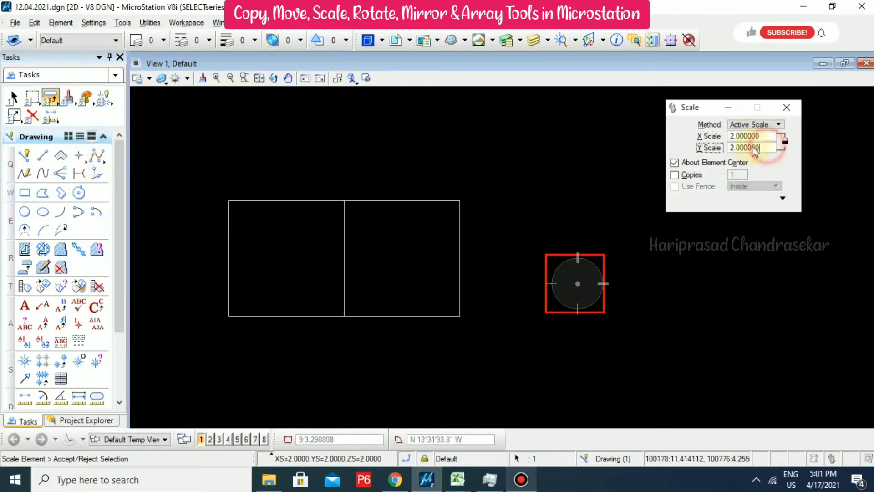
left_click(576, 279)
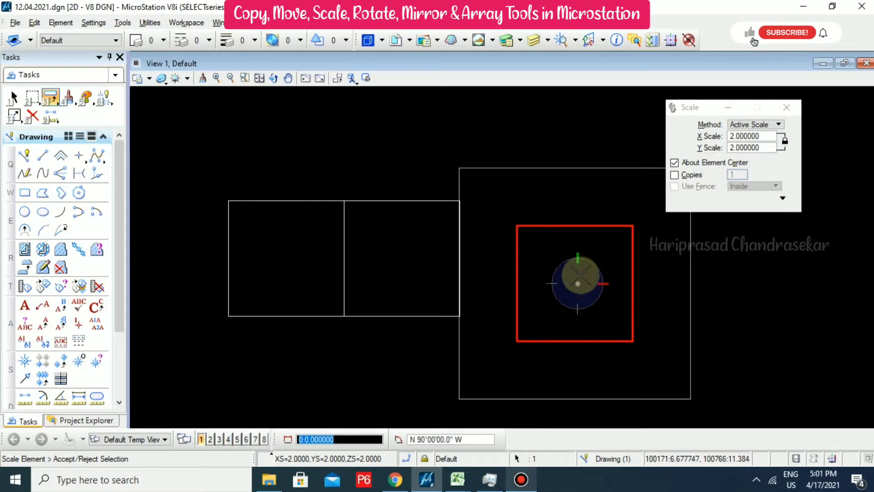
right_click(587, 227)
left_click(585, 224)
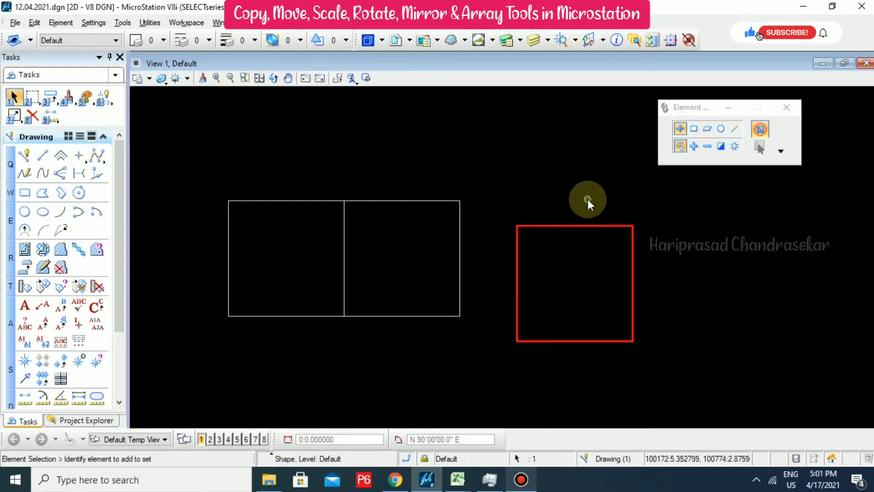
left_click(50, 96)
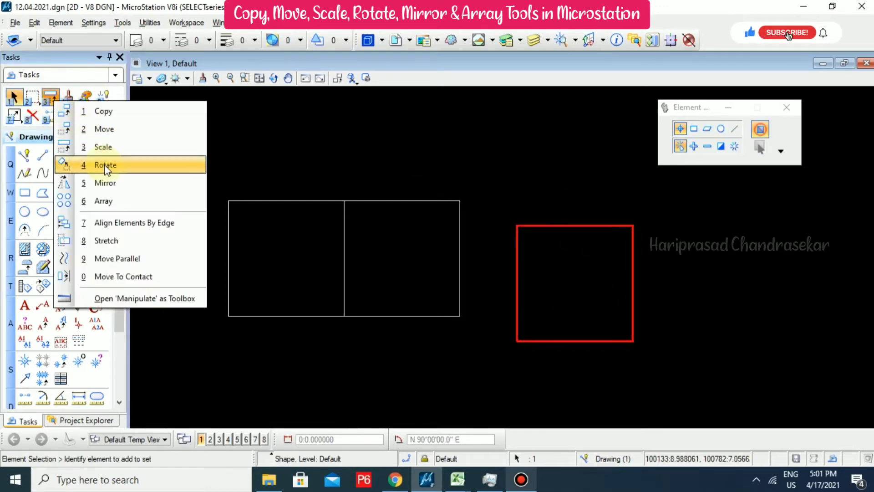
left_click(112, 146)
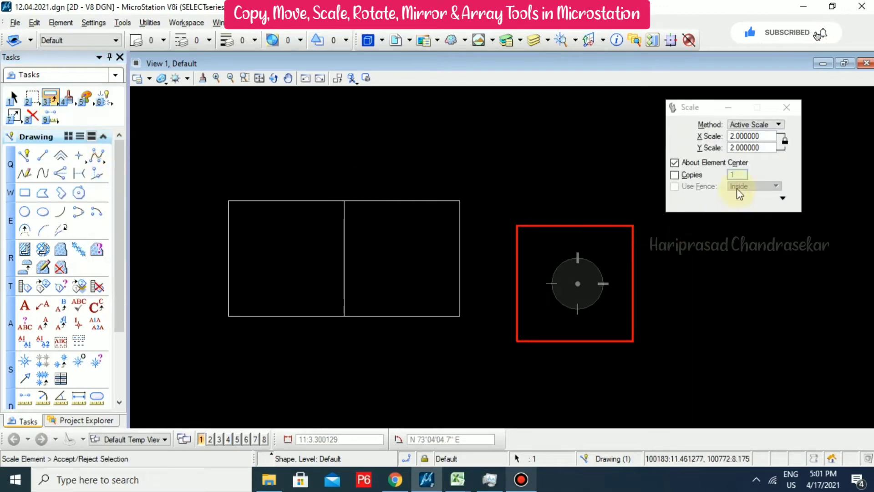
- Make a 0.75-scale copy of the square inside it
left_click(674, 175)
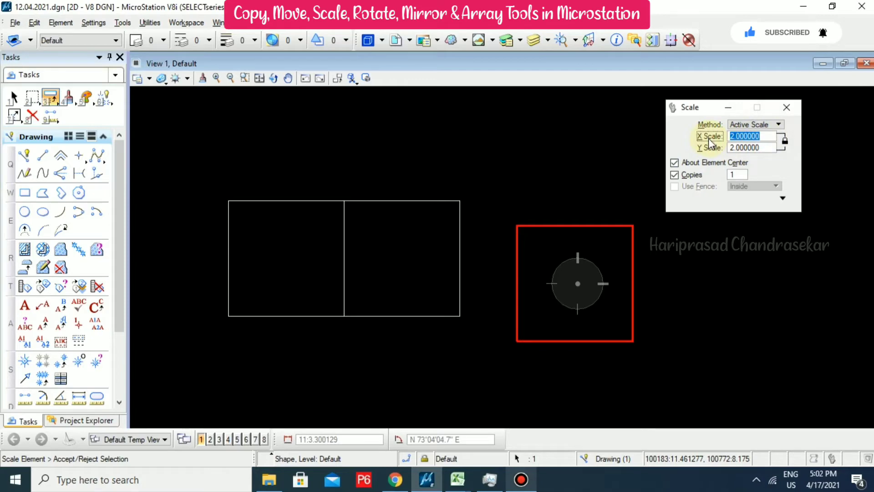
type("0.75")
key("Tab")
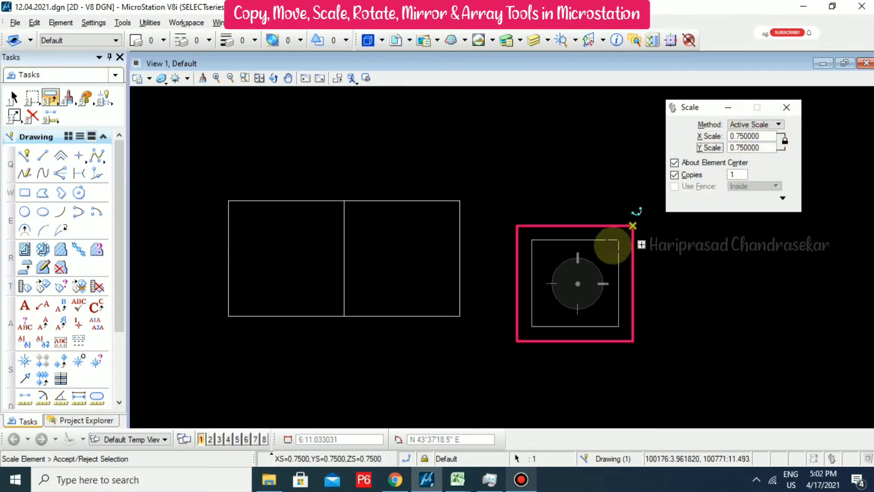
left_click(612, 246)
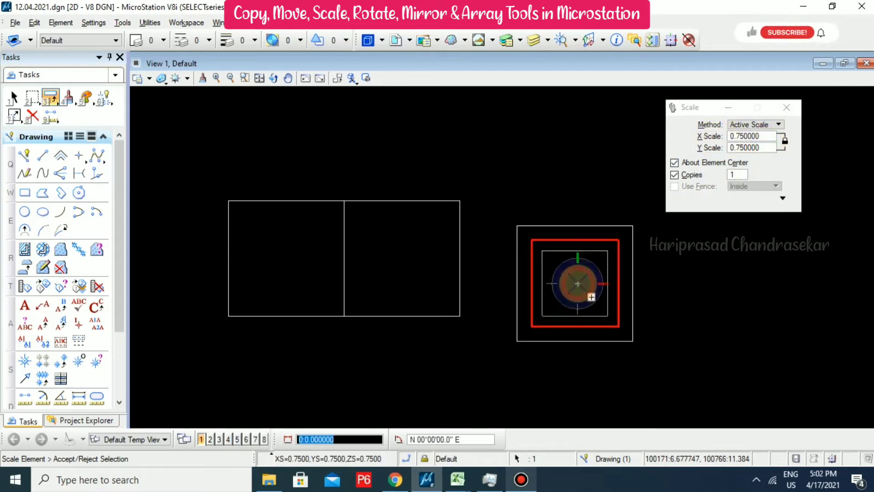
- Add two successive 0.5-scale copies nested inside the squares
left_click(739, 174)
type("2")
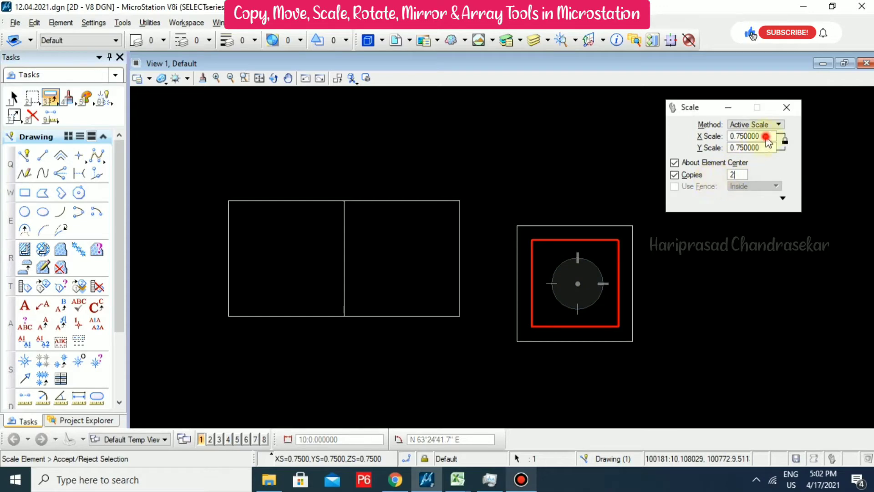
left_click(708, 137)
type(".5")
key("Tab")
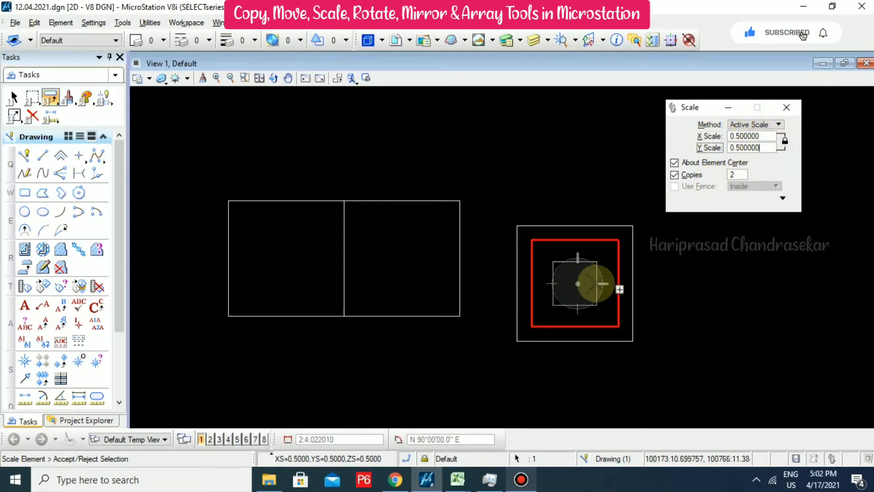
left_click(574, 285)
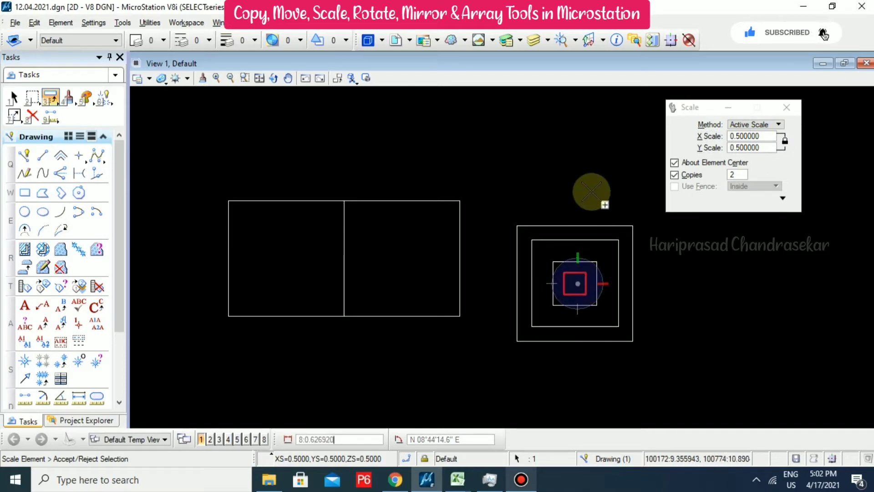
key("Escape")
scroll(575, 276, "up", 2)
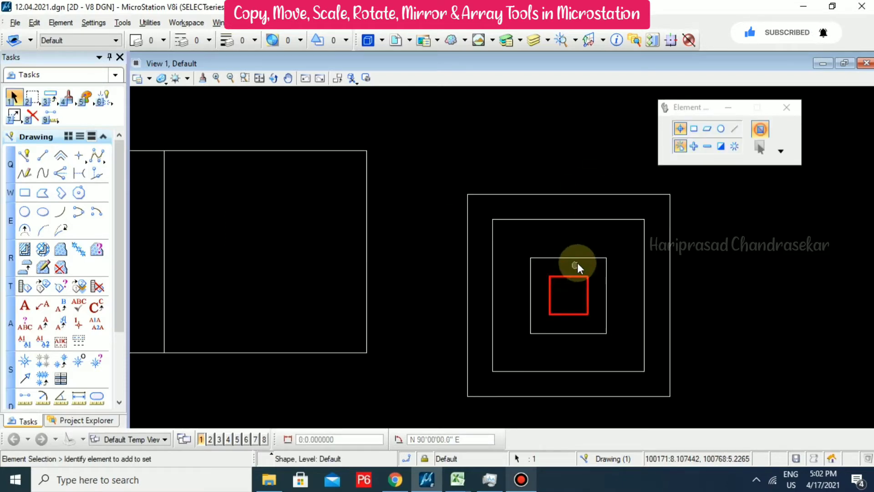
- Set Scale to the 3 Points method, proportional, with Copies and About Element Center off
left_click(579, 258)
left_click(585, 247)
scroll(607, 231, "down", 2)
scroll(608, 228, "up", 2)
middle_click_drag(595, 200, 473, 162)
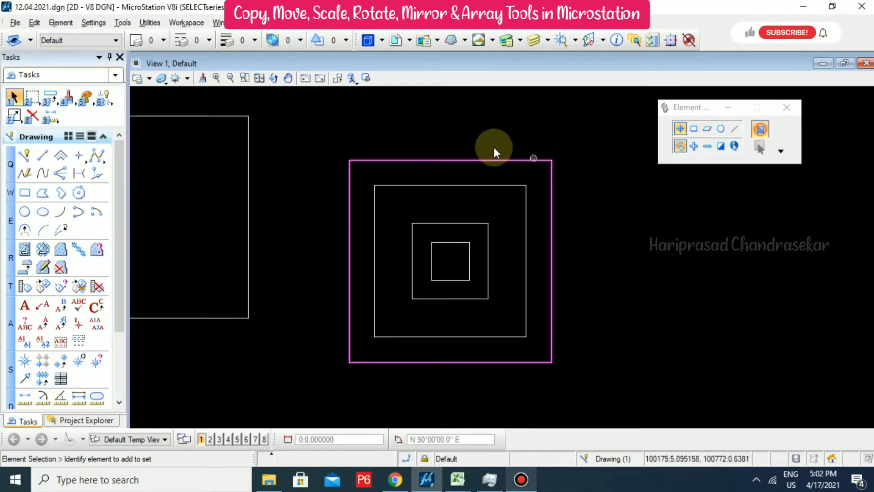
left_click(50, 98)
left_click(130, 142)
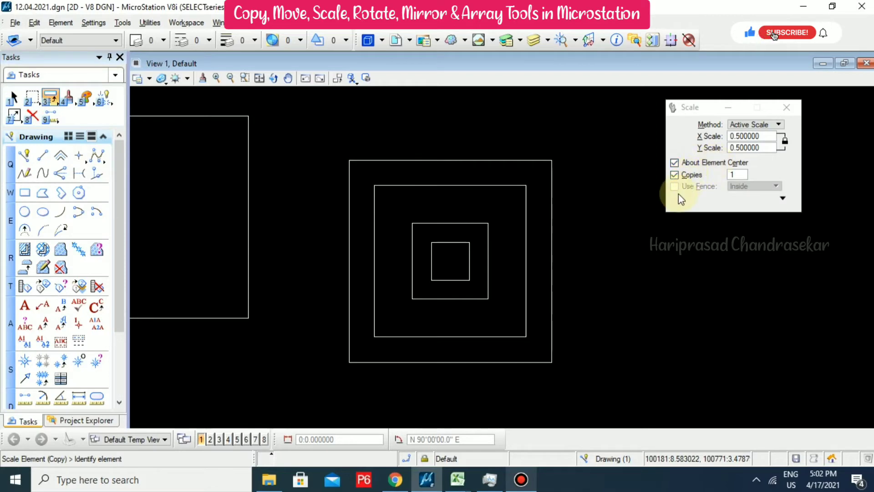
left_click(675, 175)
left_click(676, 163)
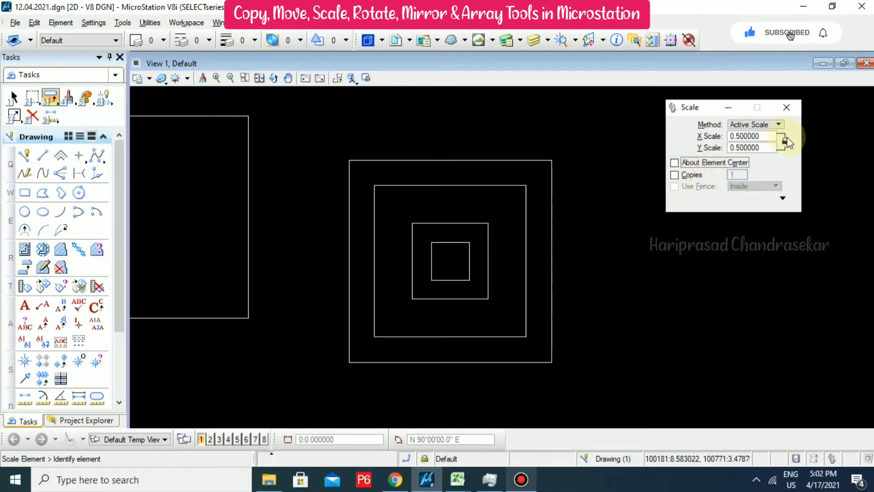
left_click(777, 124)
left_click(763, 134)
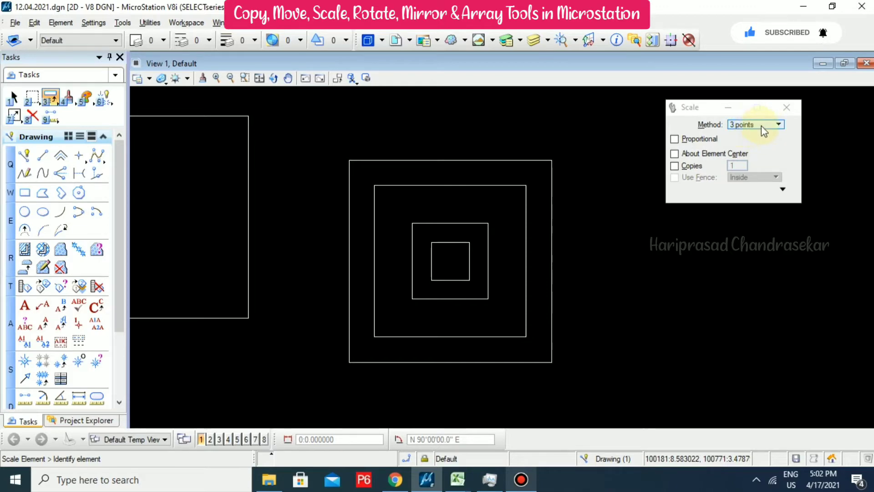
left_click(759, 124)
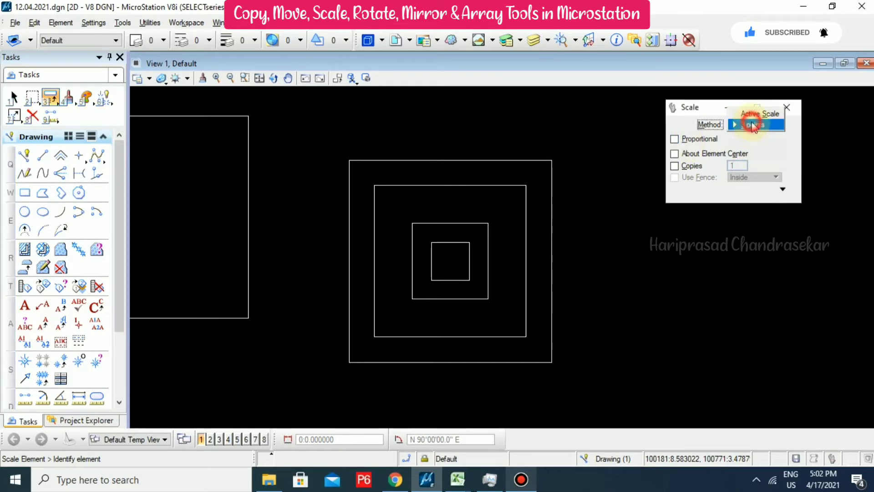
left_click(752, 126)
left_click(674, 139)
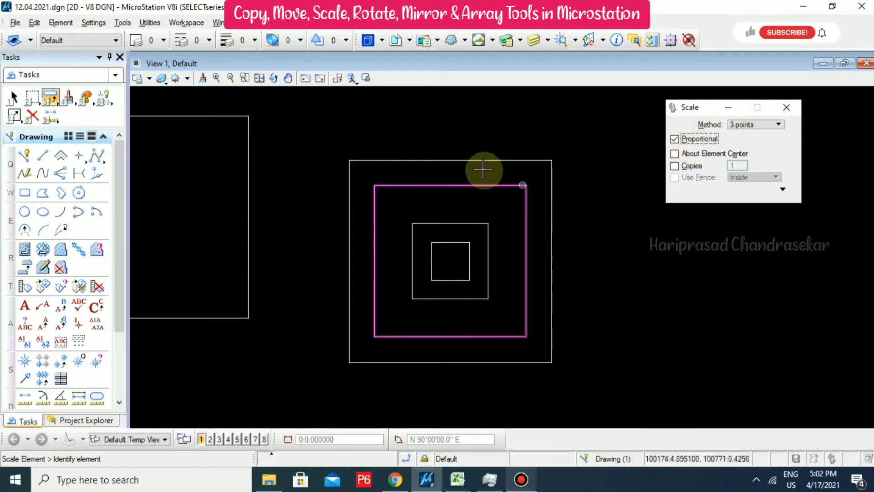
- Scale all four nested squares to three-fifths size from the outer square's bottom-left corner
left_click_drag(322, 144, 625, 391)
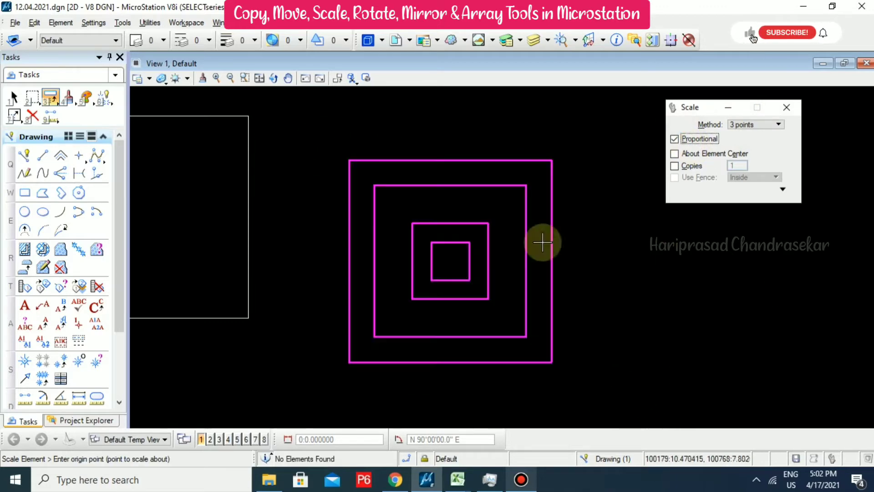
left_click(348, 362)
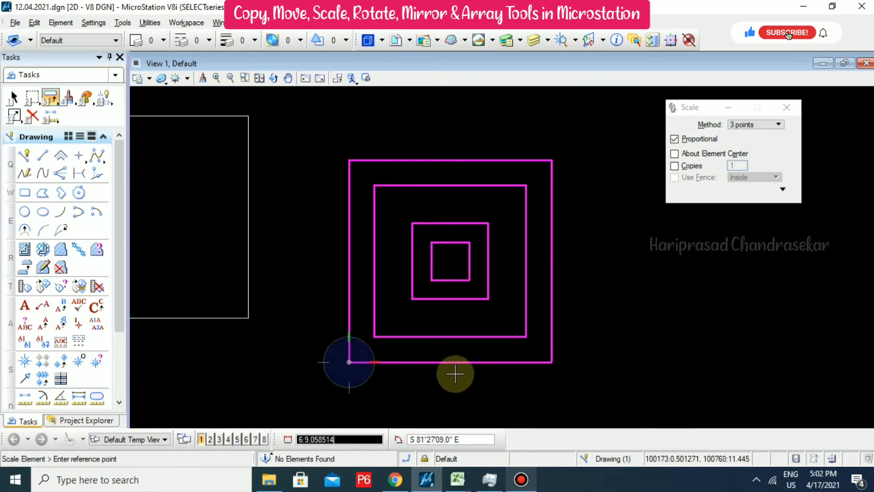
left_click(448, 362)
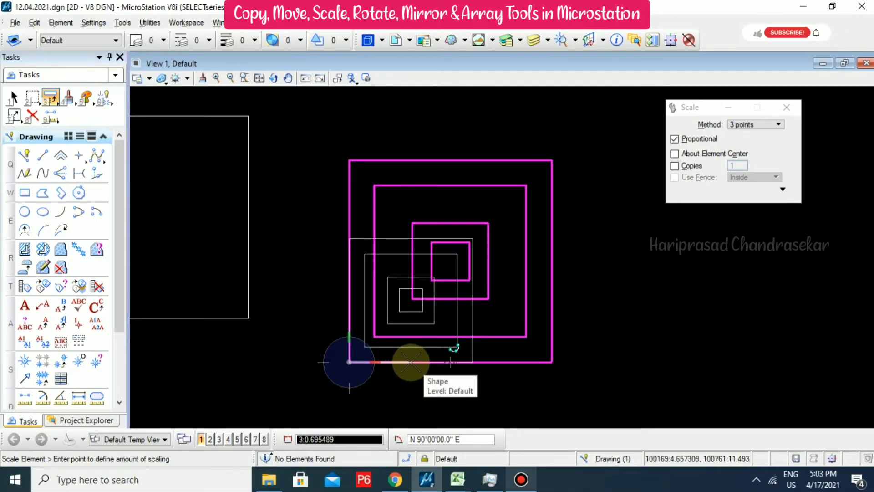
left_click(411, 362)
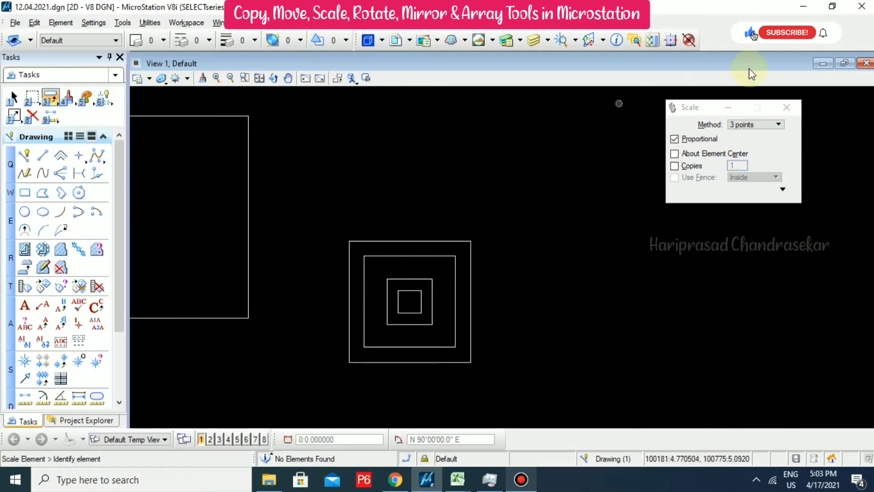
- Scale the inner squares non-proportionally about their centres into wide, flat rectangles
left_click(687, 141)
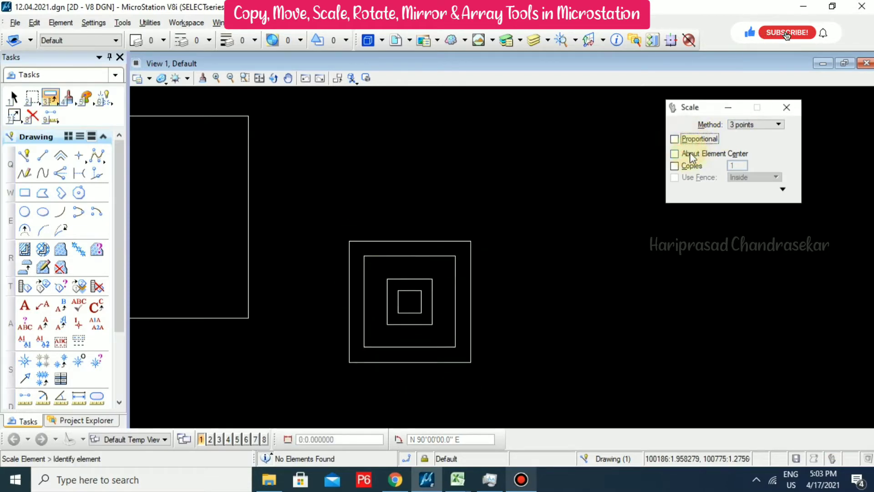
left_click(689, 153)
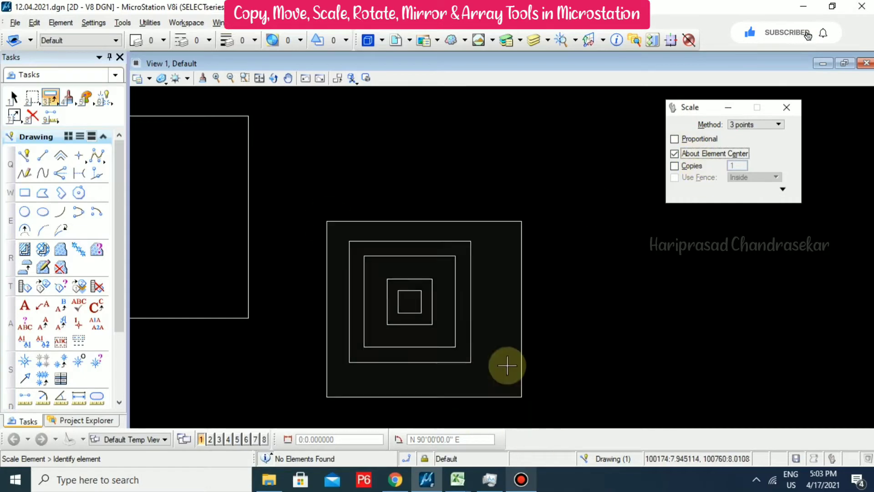
left_click(367, 270)
left_click(334, 237)
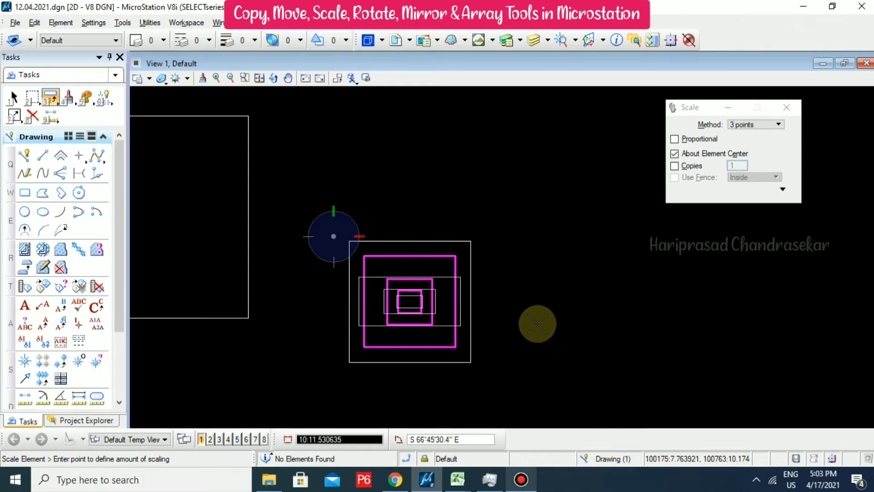
left_click(536, 323)
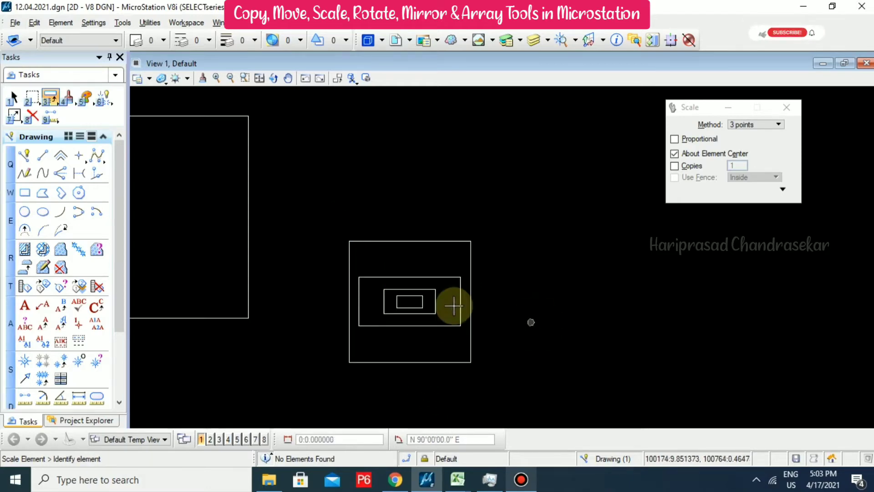
- Make 2 stretched scaled copies extending right from the lower-left corner
left_click(685, 165)
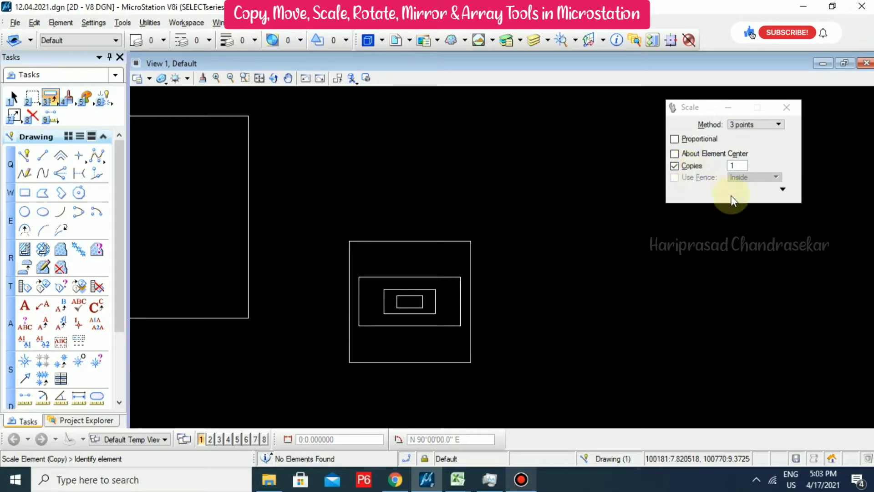
left_click_drag(742, 167, 709, 168)
type("2")
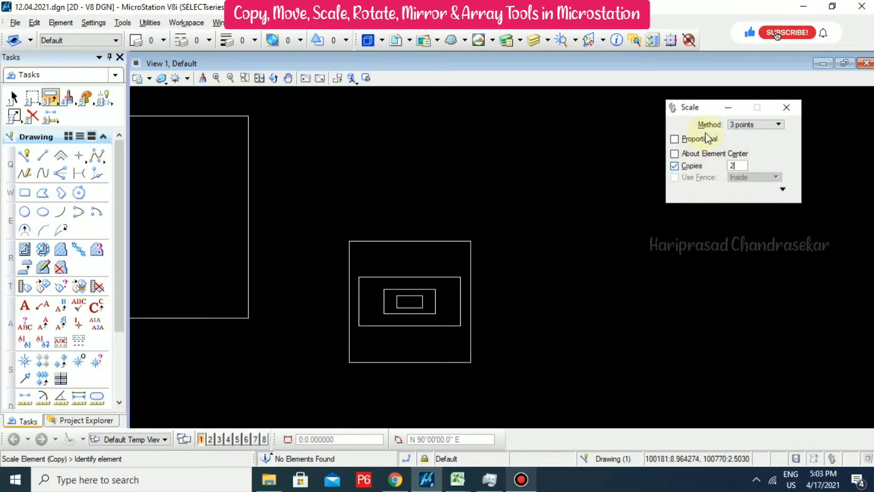
left_click(350, 361)
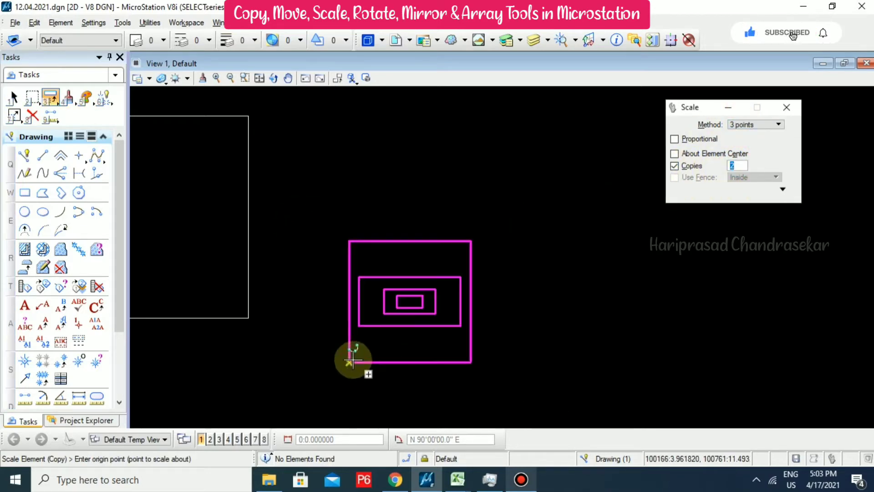
left_click(349, 362)
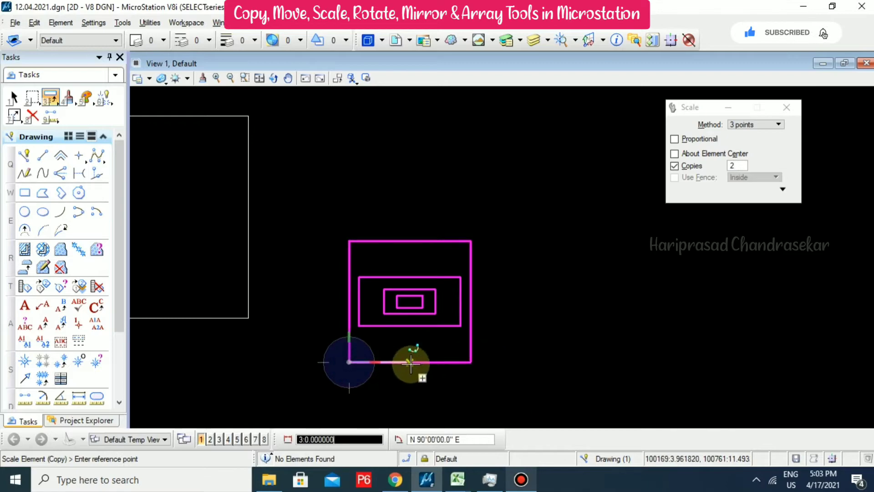
left_click(471, 362)
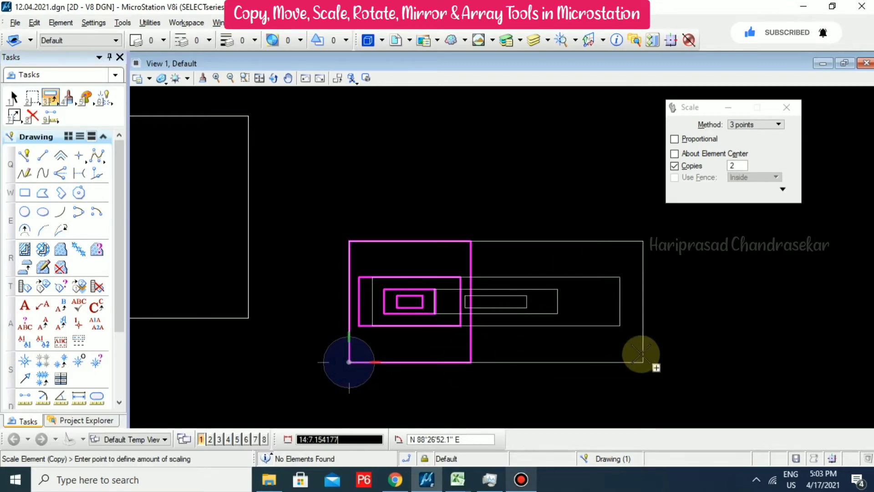
left_click(627, 362)
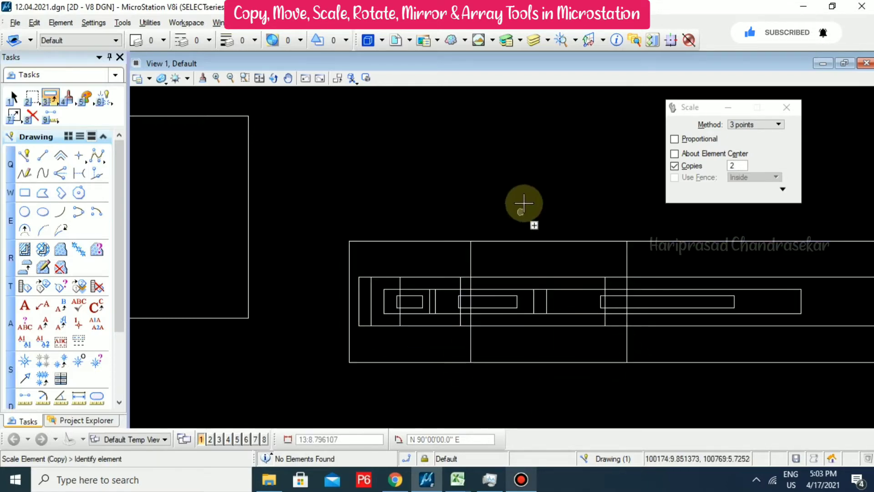
- Delete the stretched copies and the leftover thin rectangle
key("Escape")
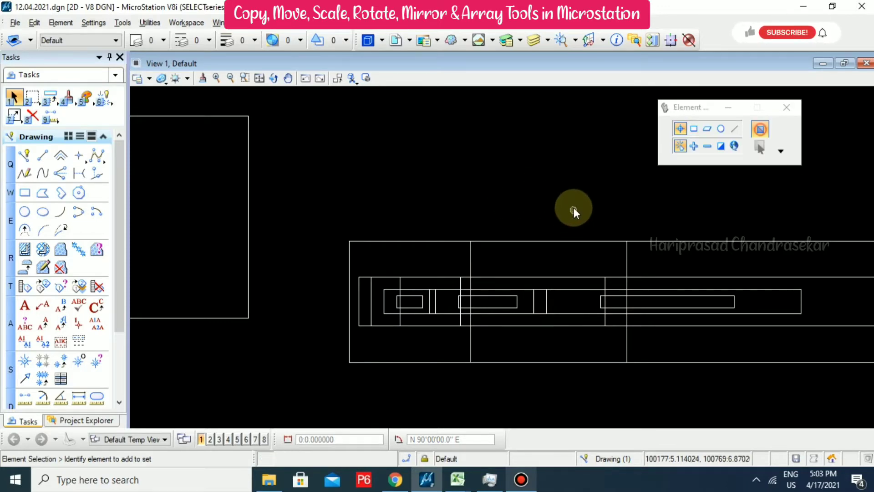
left_click_drag(574, 207, 509, 390)
key("Delete")
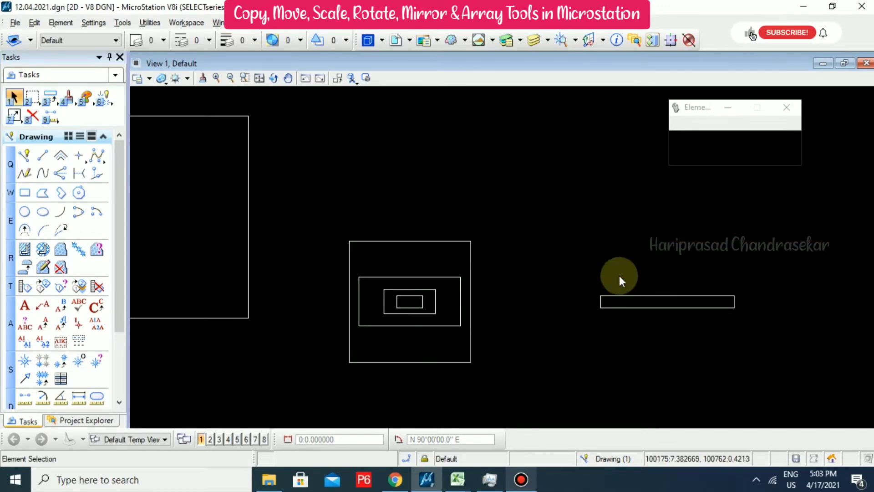
left_click_drag(695, 219, 605, 356)
key("Delete")
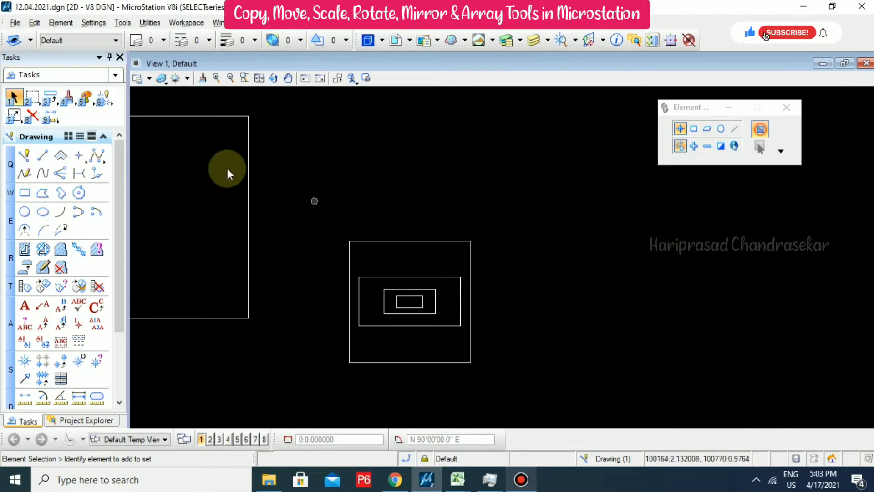
- Set the Scale tool to Active Scale with X Scale 0.75, Y Scale 2 and Copies off
left_click(50, 97)
left_click(106, 148)
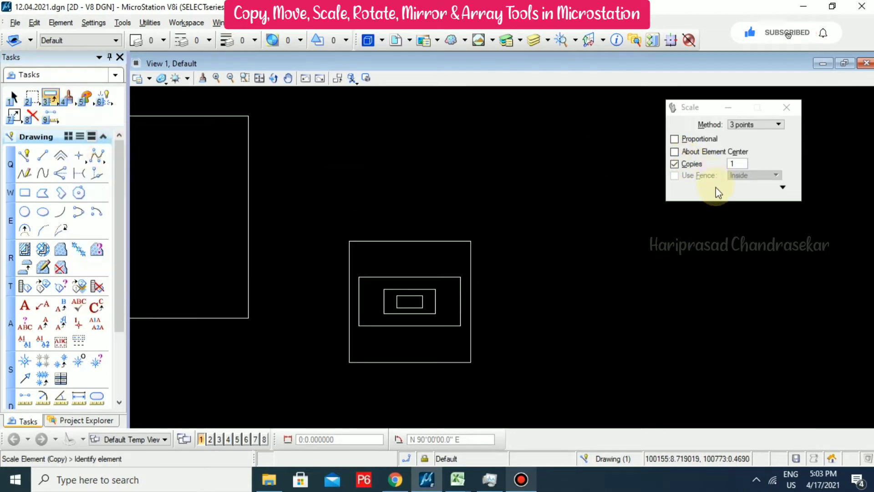
left_click(734, 125)
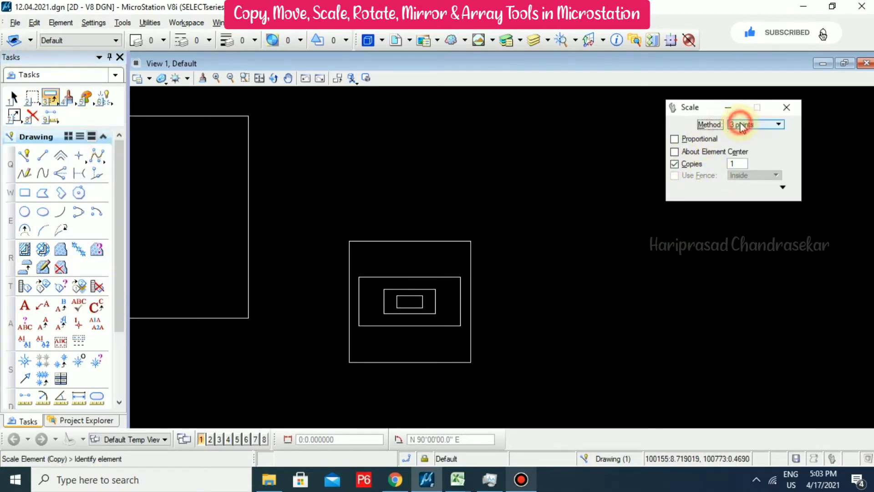
left_click(751, 115)
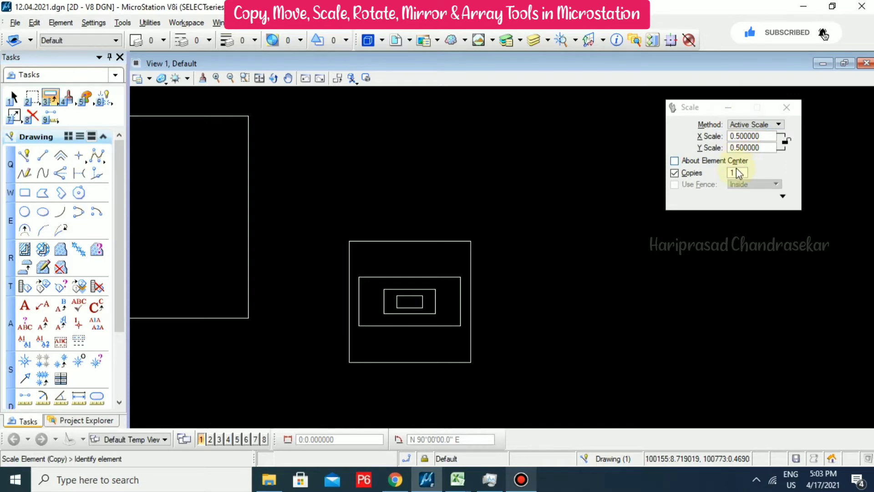
left_click(674, 174)
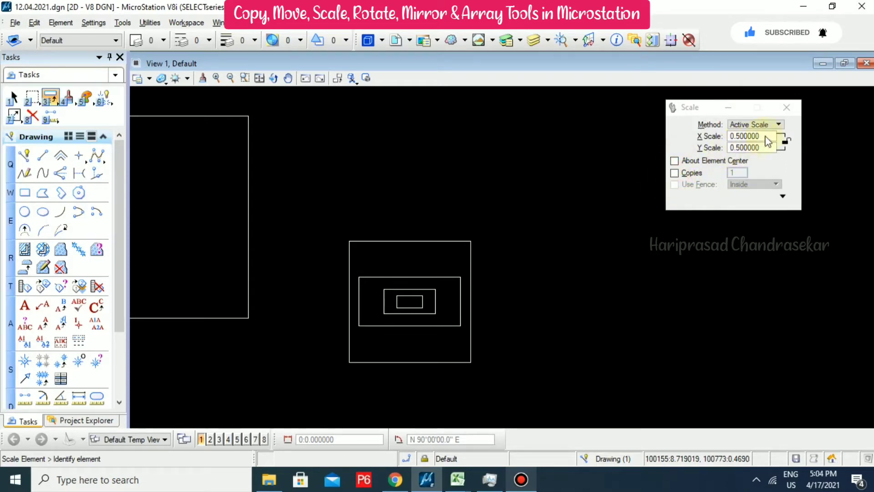
left_click_drag(766, 137, 718, 138)
type("0.75")
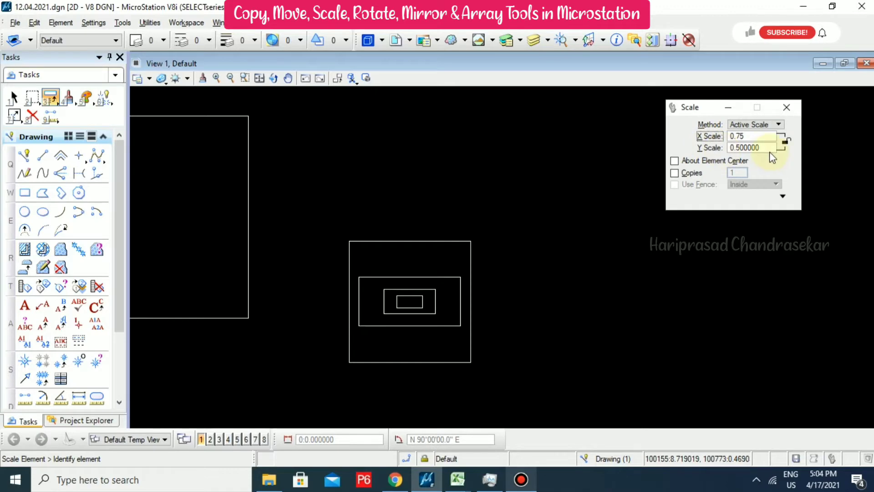
key("Tab")
double_click(764, 146)
type("2")
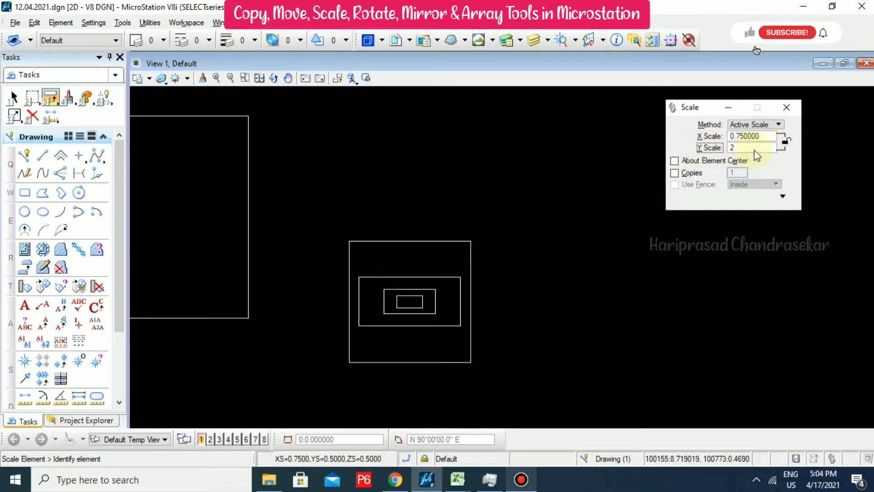
- Scale the outer square into a tall, narrow rectangle
left_click(444, 241)
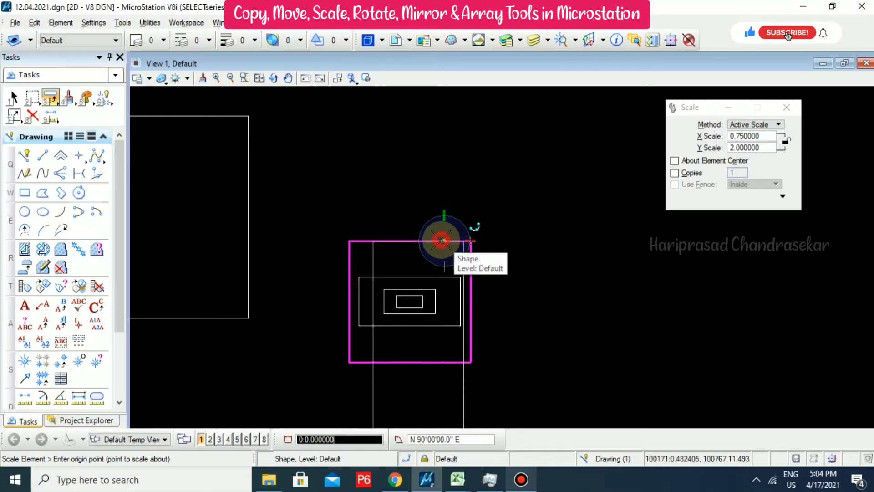
left_click(444, 239)
scroll(460, 190, "down", 2)
scroll(461, 232, "up", 1)
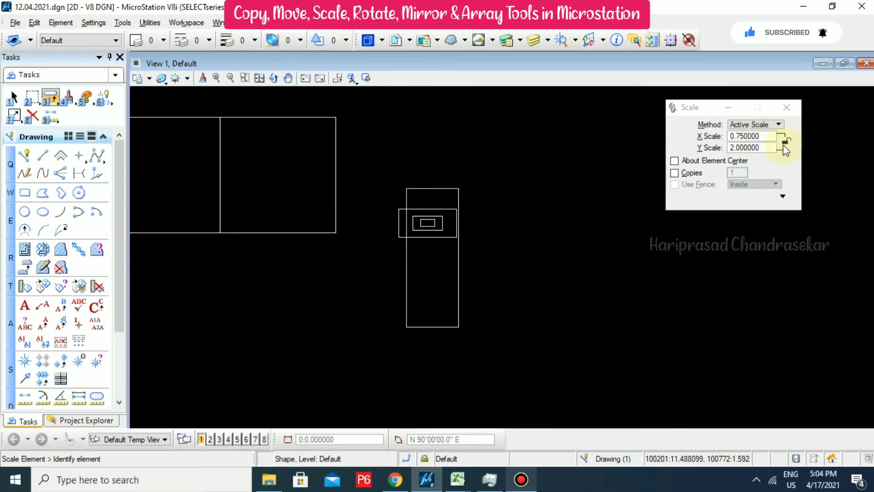
- Delete the tall rectangle, its nested shapes and the remaining pair of rectangles
key("Escape")
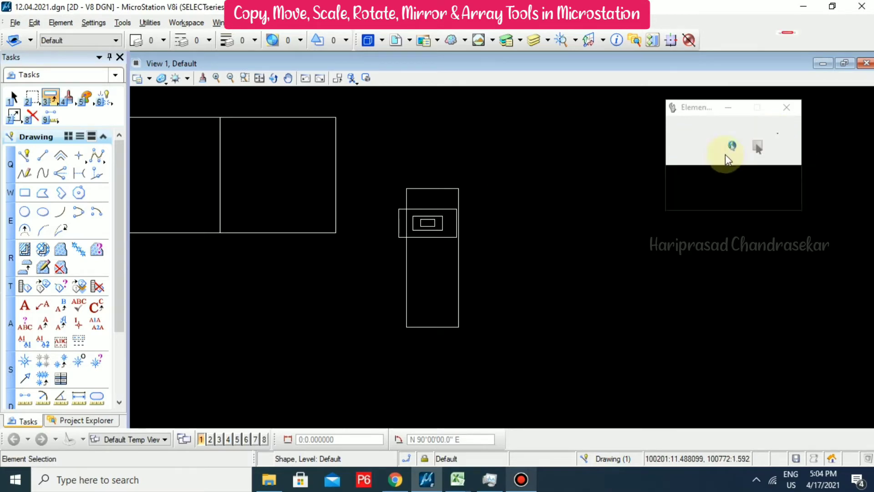
left_click_drag(493, 151, 360, 372)
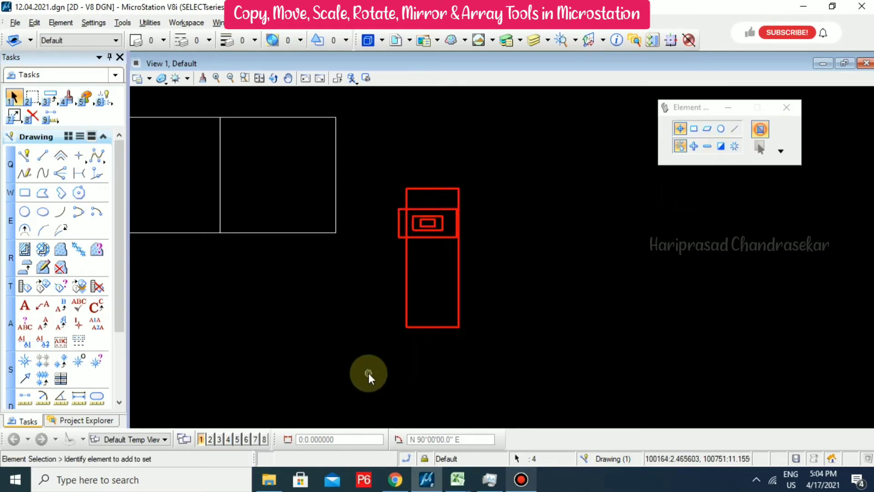
key("Delete")
scroll(455, 199, "down", 2)
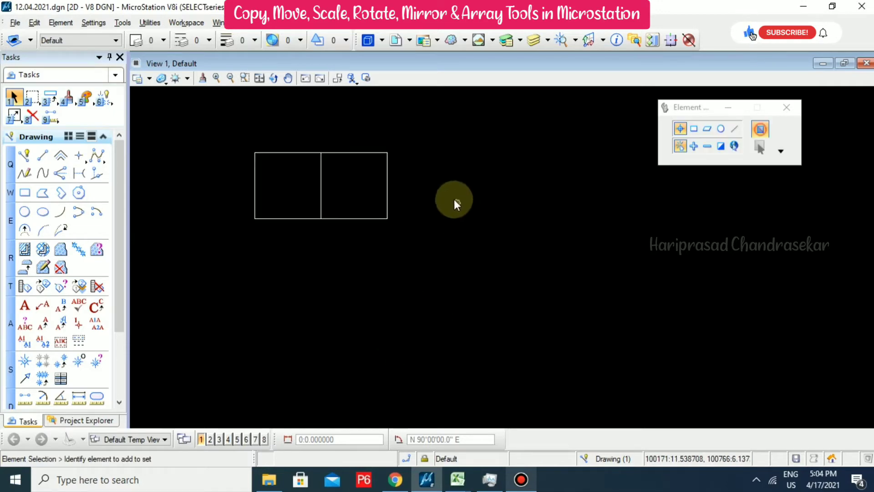
left_click_drag(424, 125, 210, 275)
key("Delete")
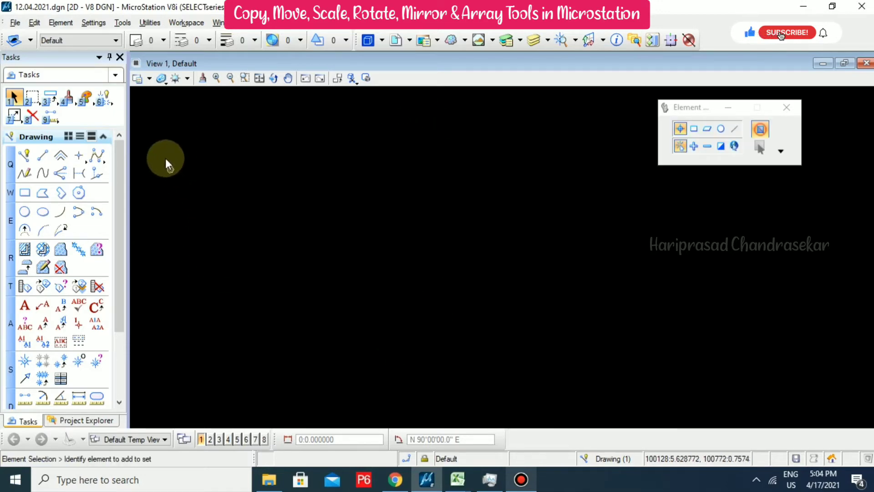
- Start a Place Block rectangle with its first corner near the upper left
left_click(52, 105)
left_click(220, 209)
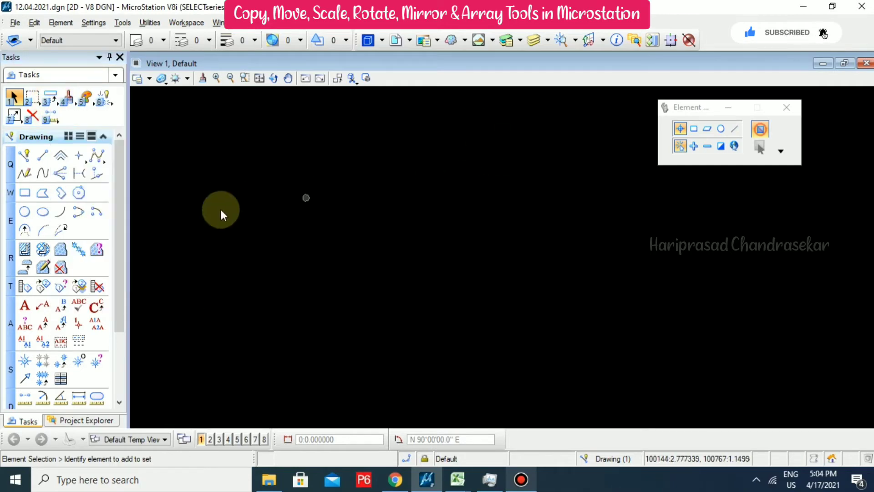
left_click(25, 193)
left_click(286, 171)
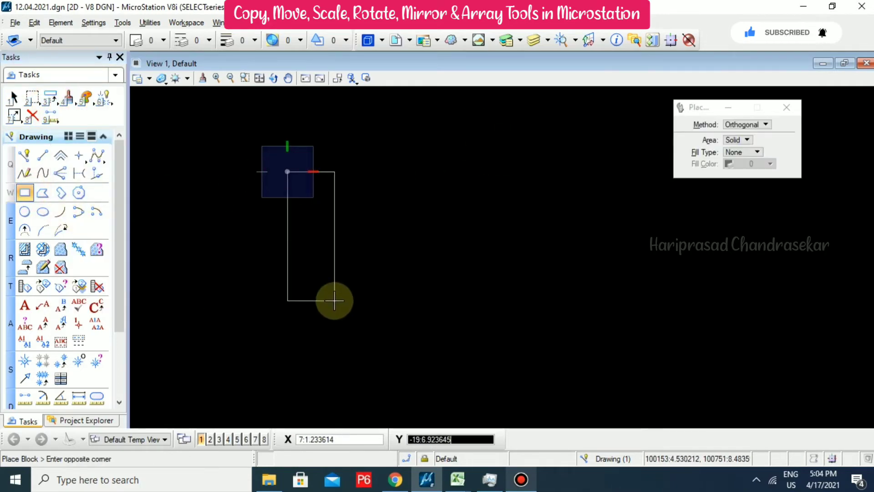
- Place the opposite corner to finish the tall rectangle, then select it
left_click(335, 290)
key("Escape")
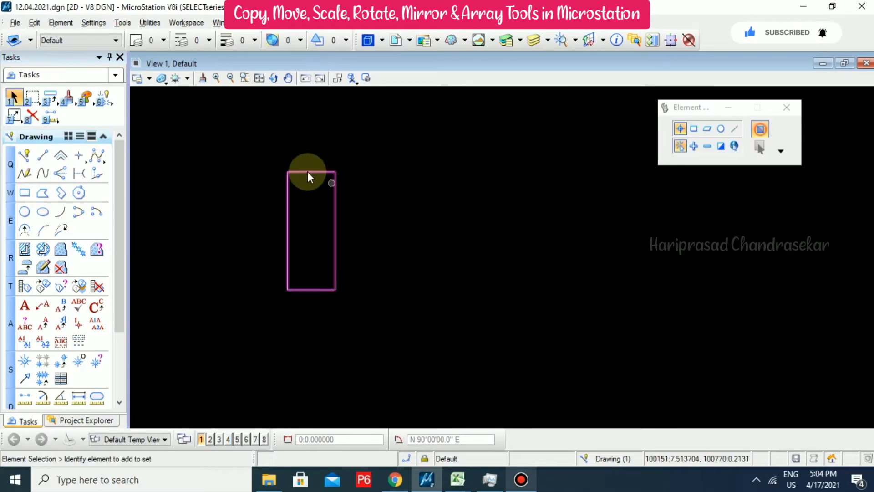
left_click(314, 171)
- Rotate the rectangle 45° about its lower-right corner, then undo it
left_click(50, 97)
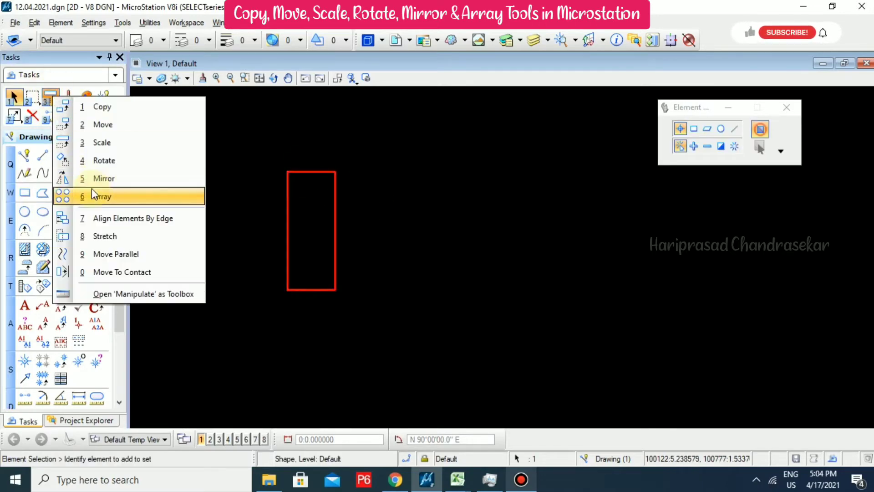
left_click(105, 162)
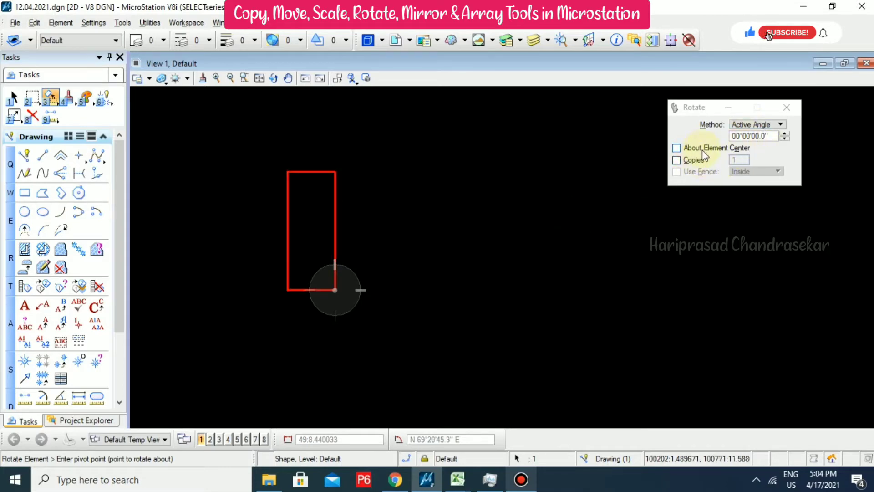
left_click(772, 137)
type("45")
key("Tab")
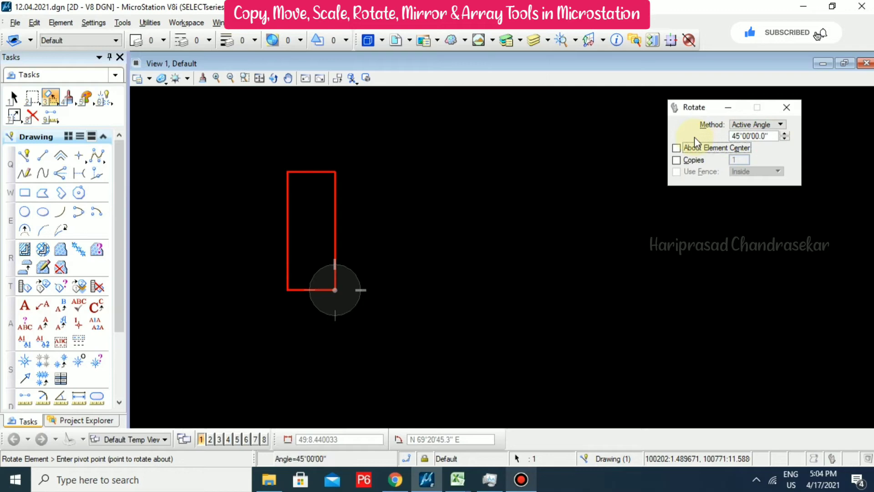
left_click(335, 289)
right_click(396, 245)
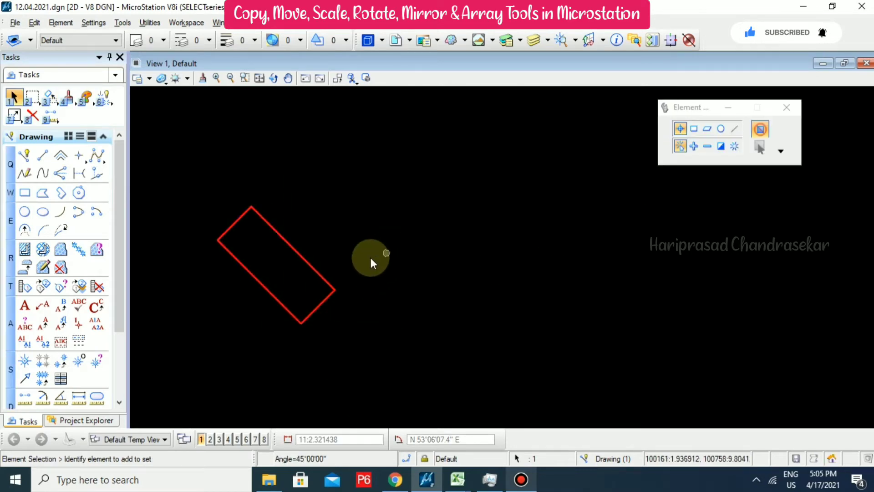
key("ctrl+z")
- Rotate the rectangle 45° about its own centre, then undo it
left_click(337, 257)
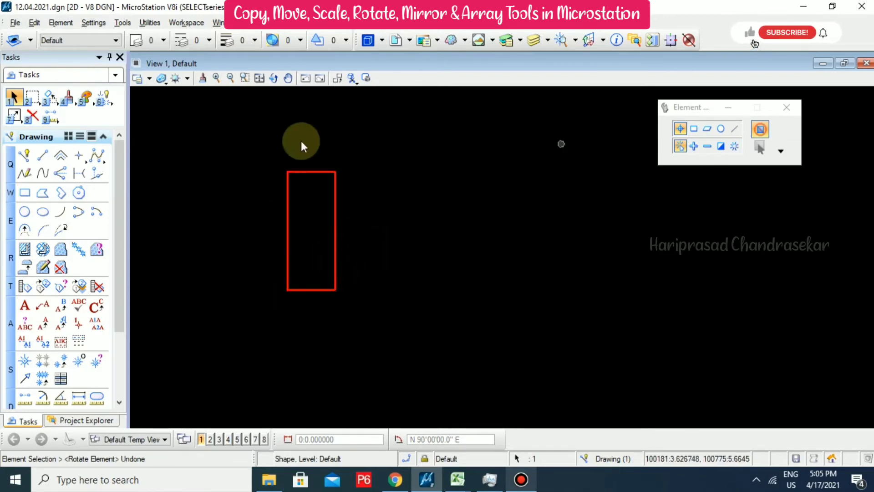
left_click(50, 98)
left_click_drag(90, 148, 96, 159)
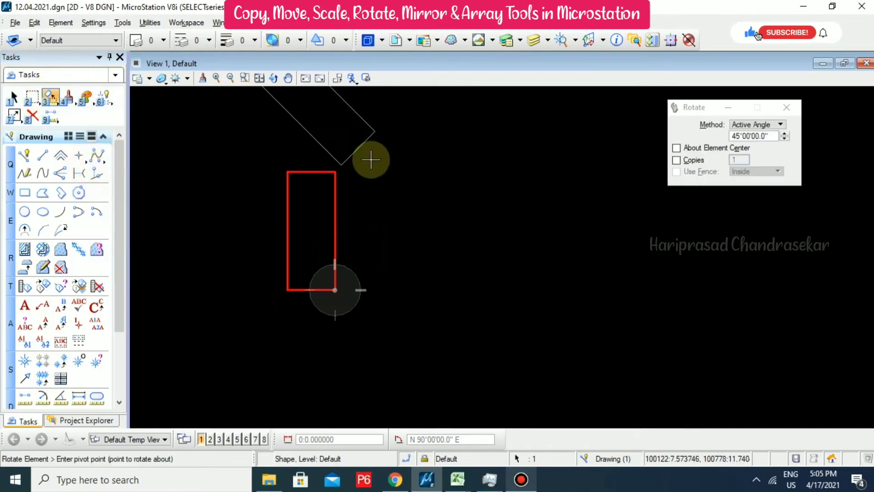
left_click(688, 150)
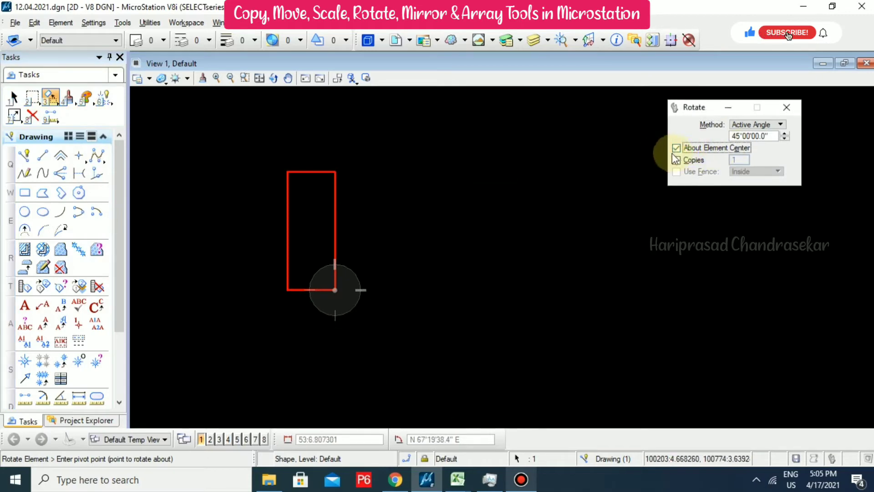
left_click(335, 289)
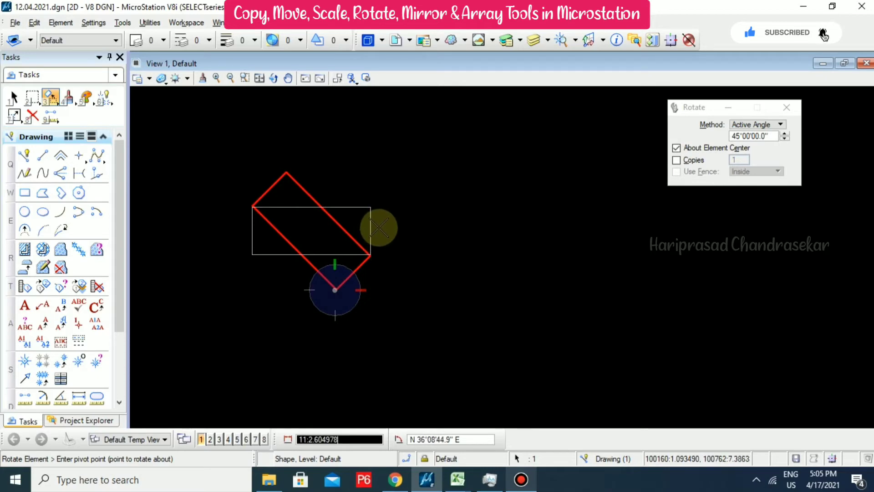
key("Escape")
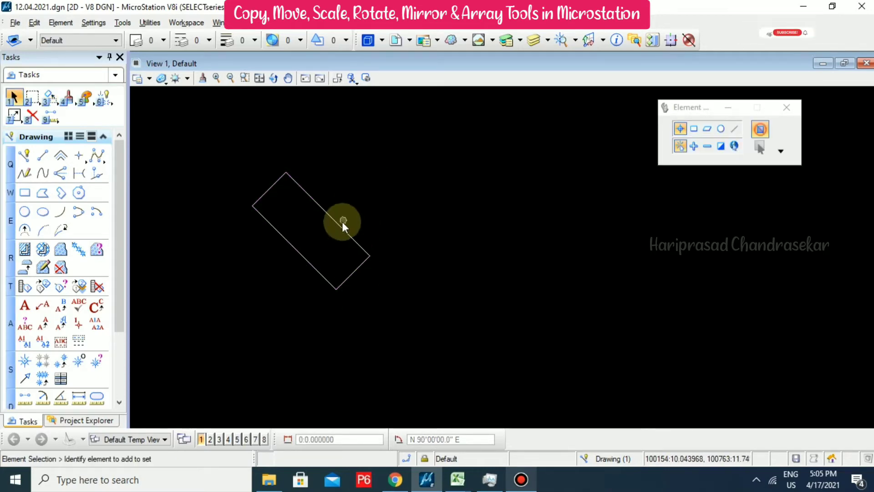
key("ctrl+z")
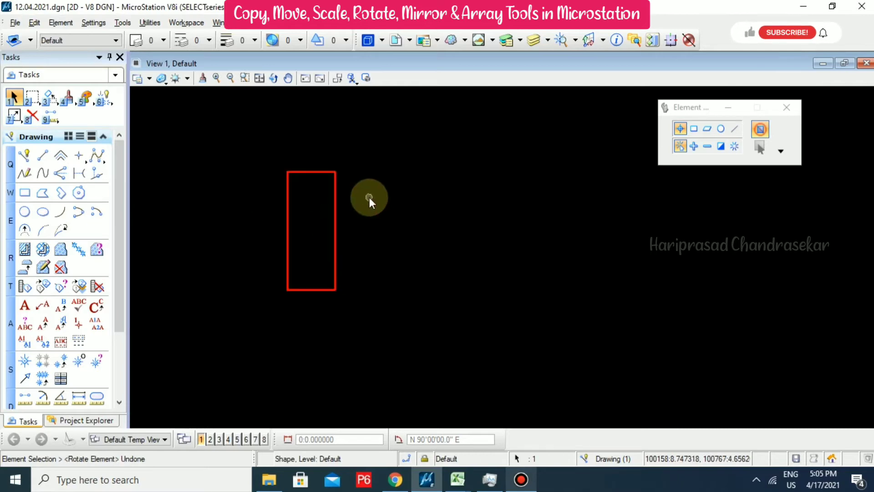
- Add a 90° rotated copy of the tall rectangle about its centre, forming a plus-shaped cross
left_click(51, 99)
left_click(100, 164)
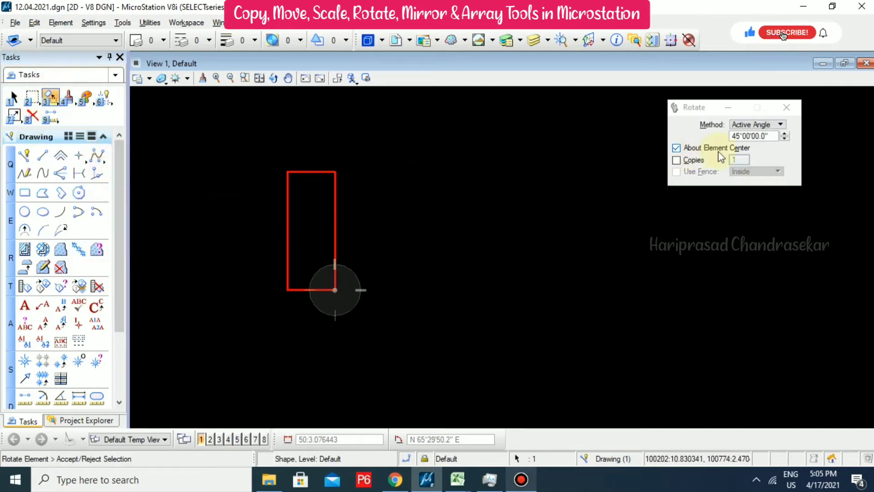
left_click(771, 136)
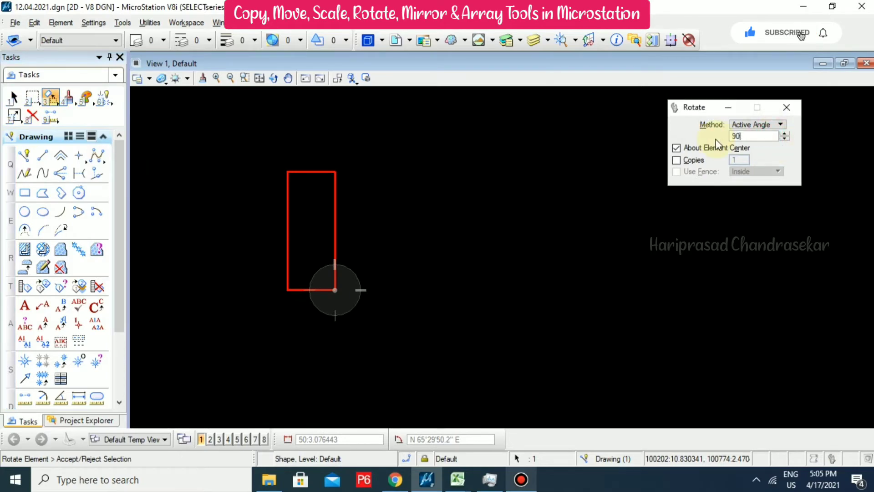
left_click(700, 162)
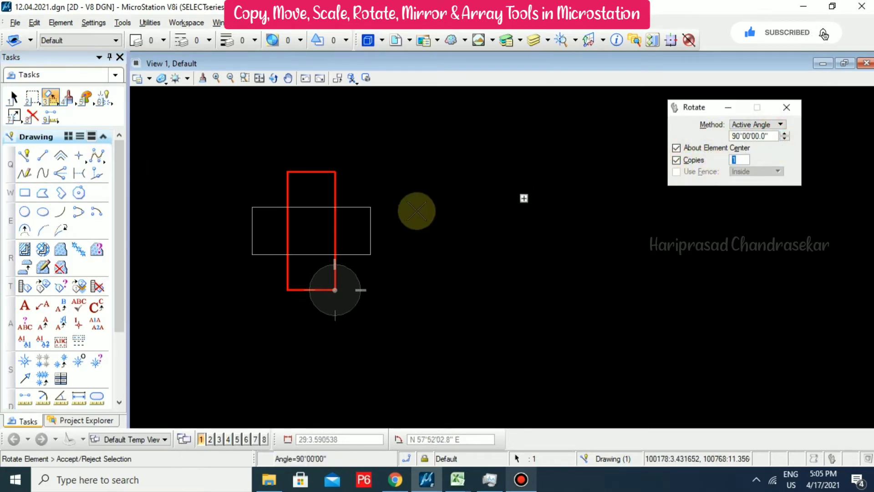
left_click(312, 231)
key("Escape")
key("Escape")
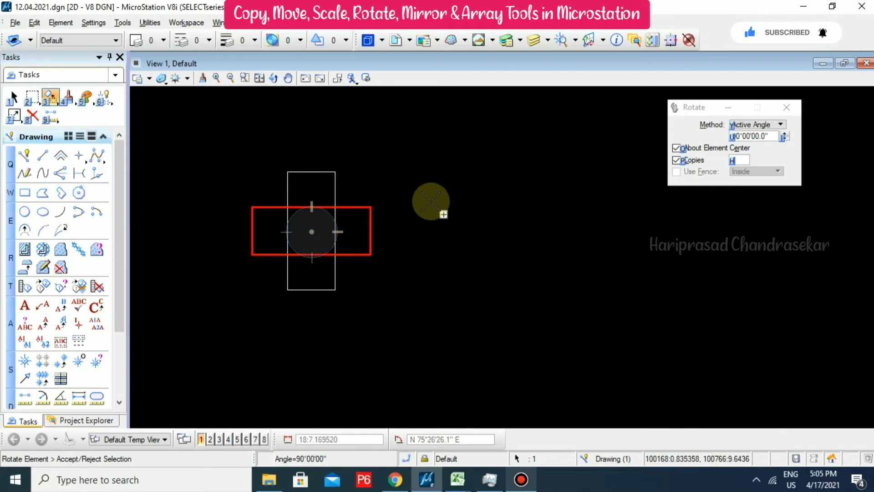
left_click(357, 199)
left_click(349, 207)
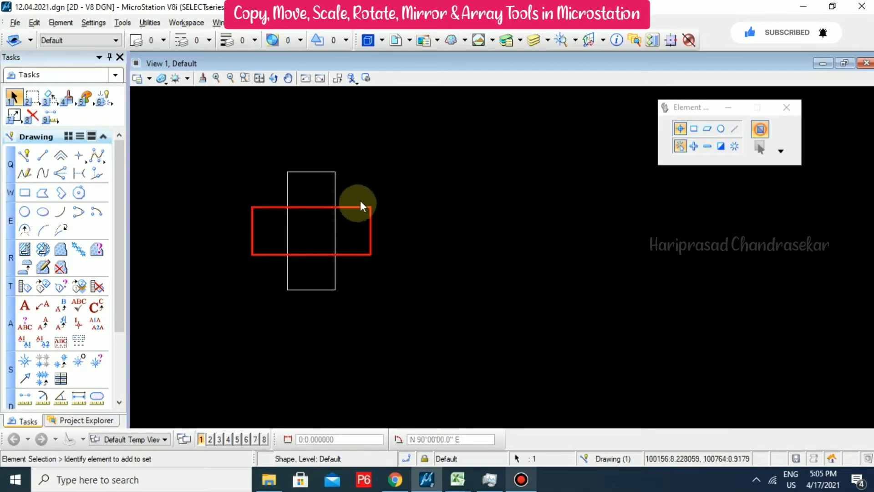
left_click(370, 167)
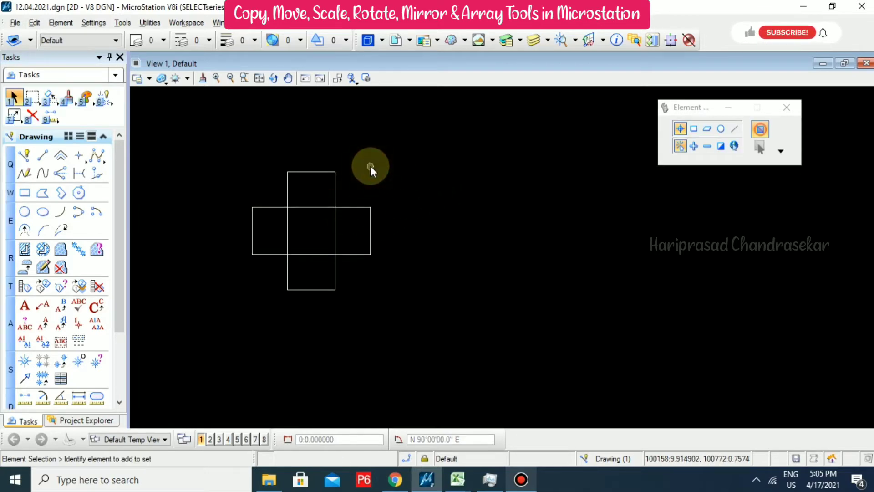
left_click(48, 103)
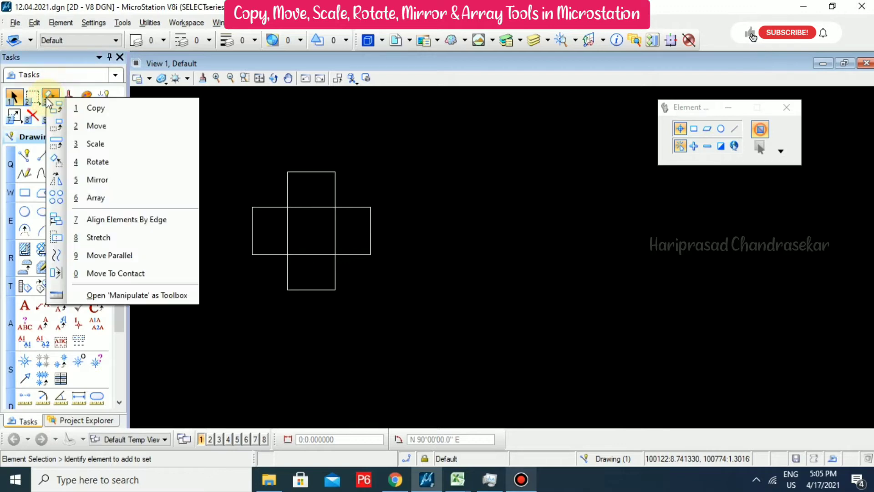
- Mirror a copy of the cross about a user-drawn vertical line to its right
left_click(98, 180)
left_click_drag(382, 152, 219, 341)
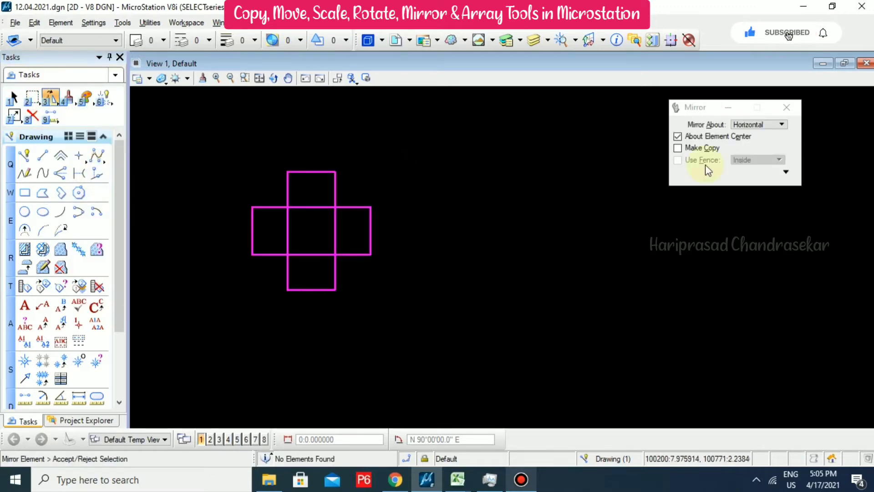
left_click(763, 126)
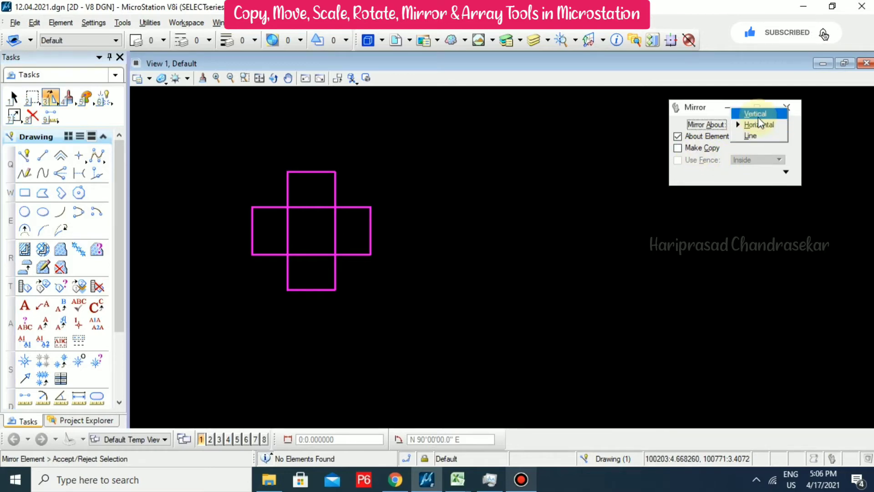
left_click(753, 135)
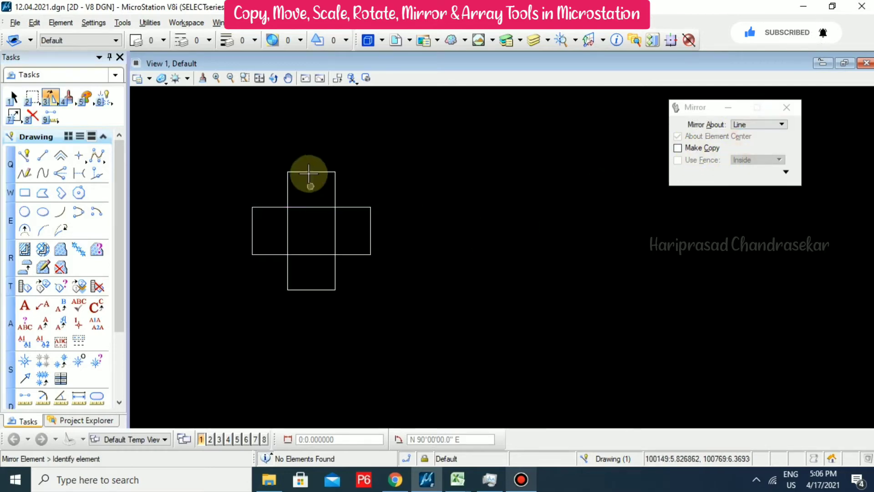
left_click_drag(400, 146, 187, 340)
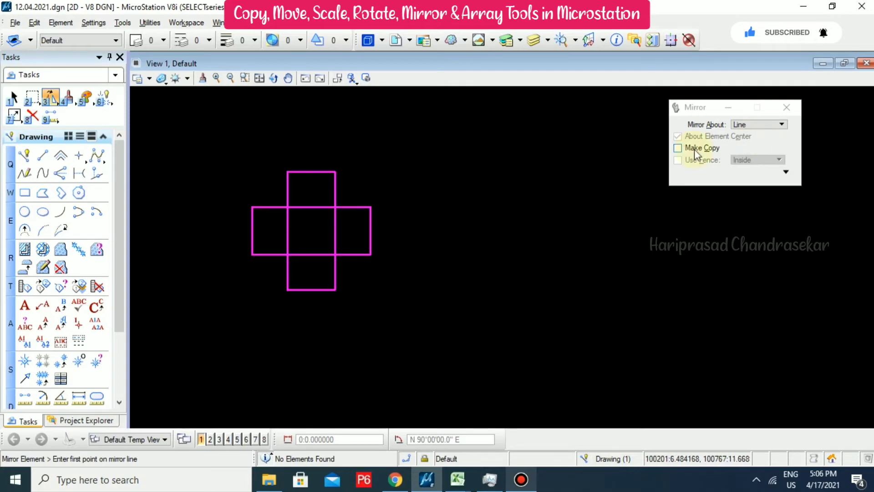
left_click(694, 149)
left_click(444, 167)
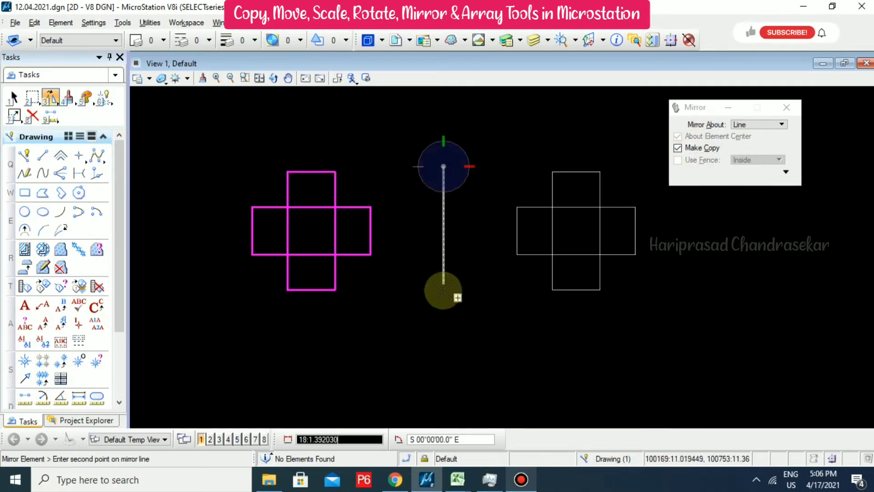
left_click(441, 306)
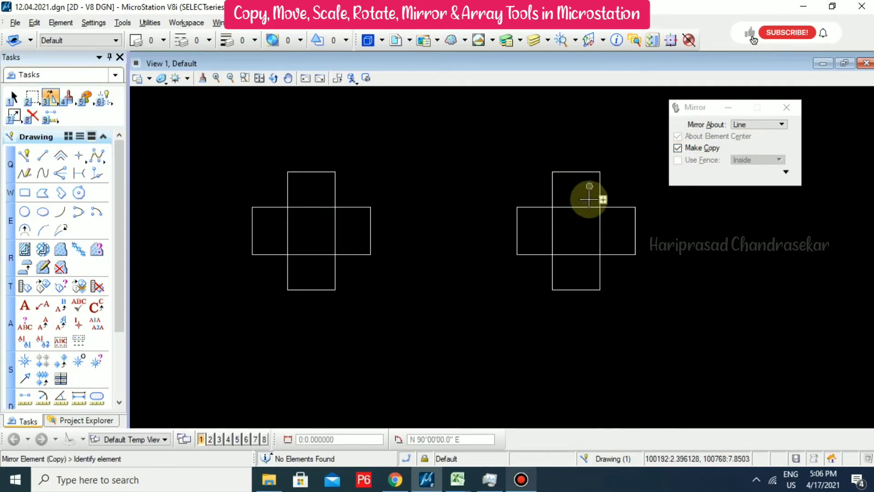
key("Escape")
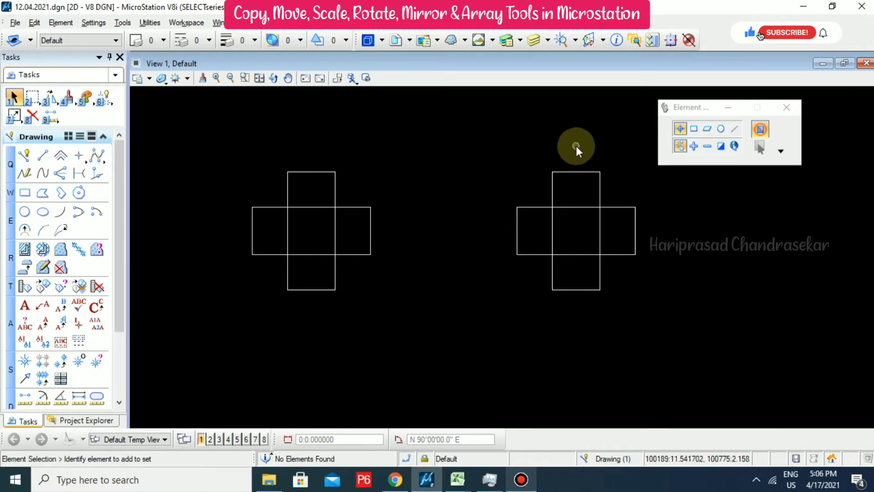
- Set Mirror About to Vertical, undo the mirrored copy, and select the remaining cross
left_click_drag(627, 146, 239, 361)
left_click(52, 115)
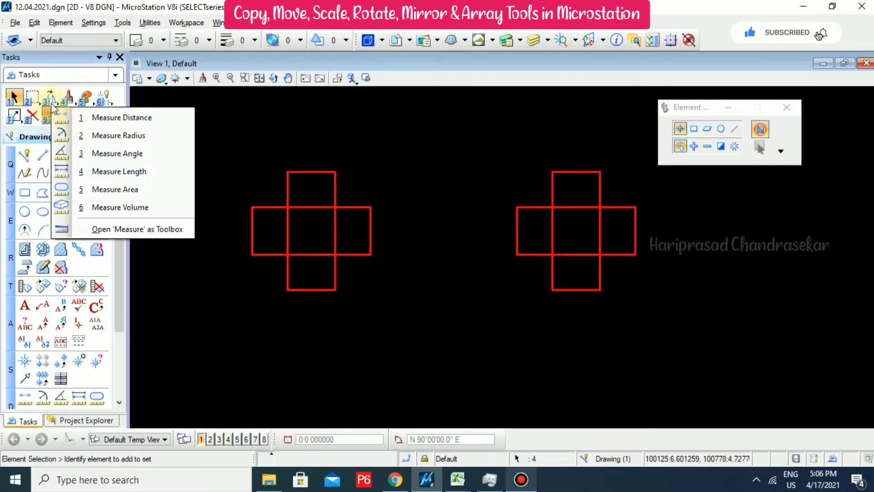
left_click(50, 98)
left_click(100, 177)
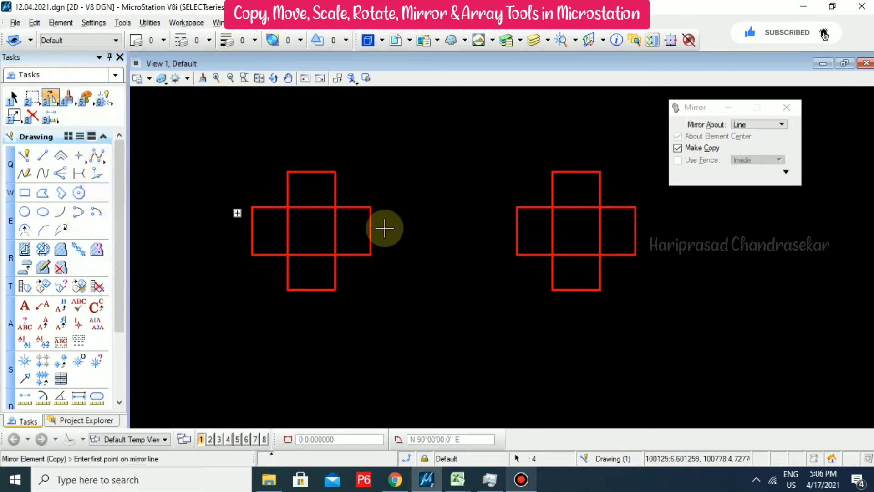
left_click(756, 124)
left_click(755, 103)
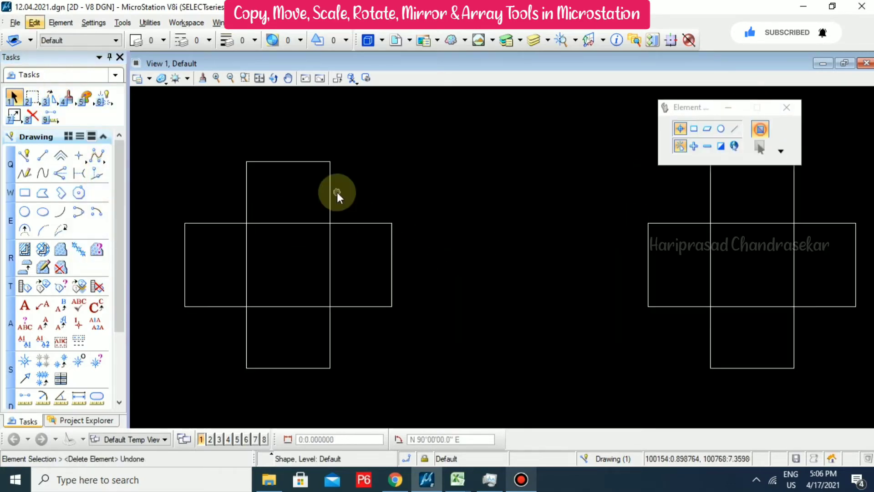
key("ctrl+z")
scroll(382, 223, "down", 5)
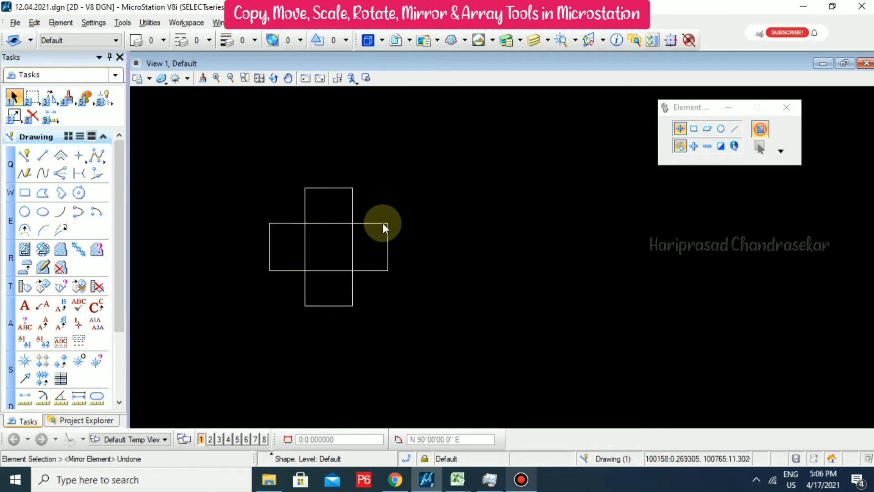
scroll(376, 209, "up", 2)
left_click_drag(397, 183, 240, 318)
- Delete the cross and draw a new tall rectangle with Place Block
key("Delete")
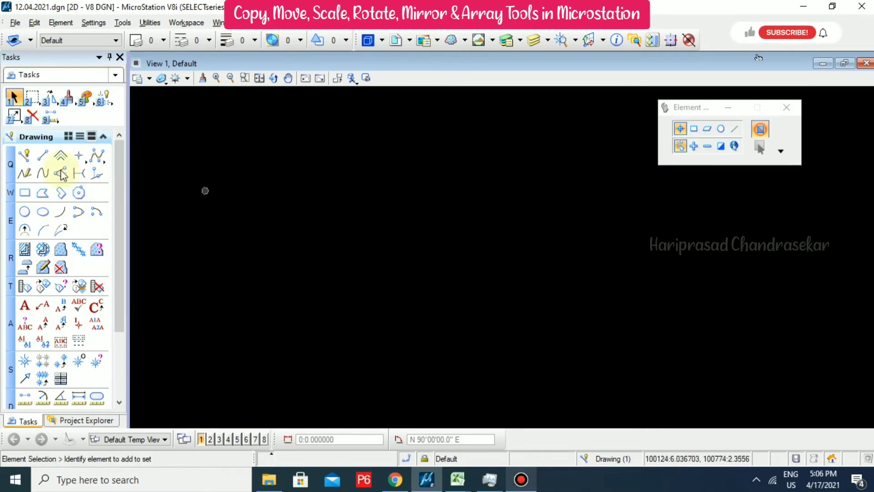
left_click(40, 199)
left_click(377, 181)
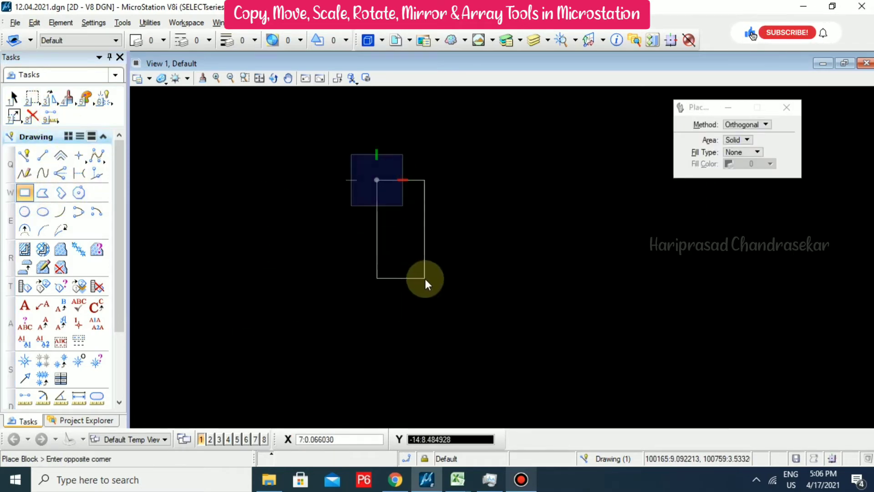
left_click(425, 279)
right_click(452, 157)
- Mirror the rectangle horizontally without keeping a copy
left_click_drag(452, 156, 401, 233)
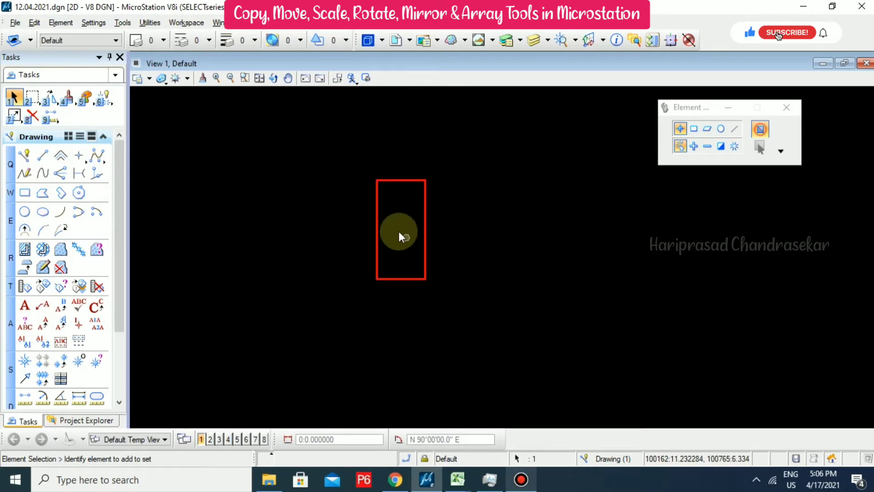
left_click(52, 98)
left_click(123, 184)
left_click(124, 186)
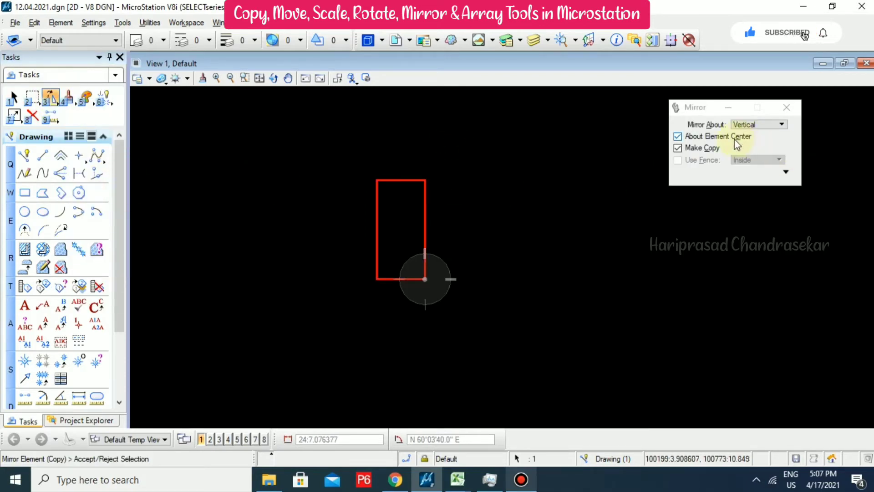
left_click(695, 148)
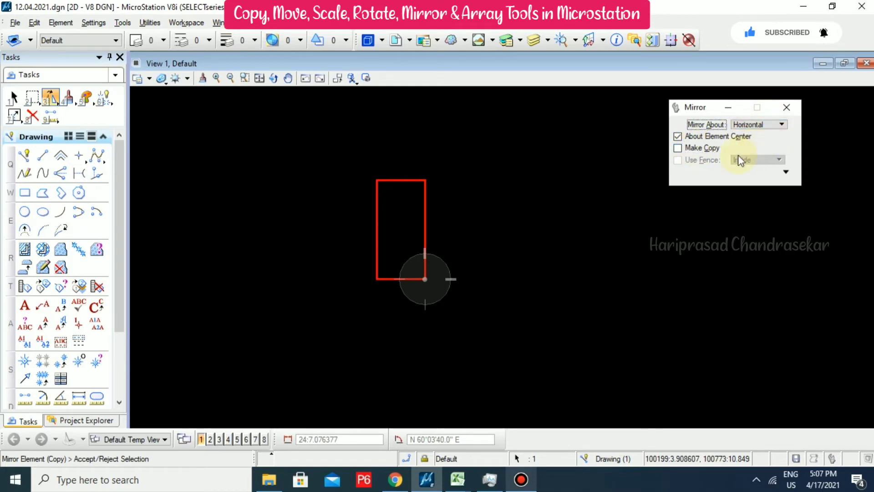
left_click(425, 231)
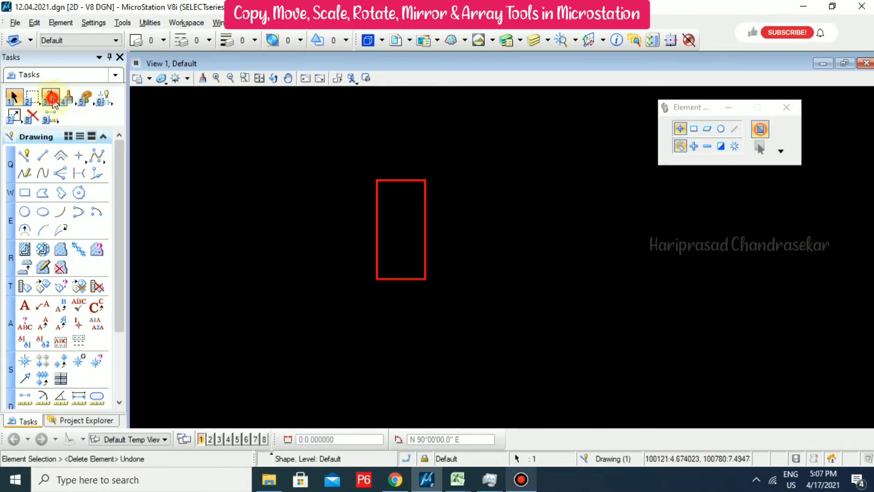
- Mirror it again about a picked point instead of its centre, flipping it lower down
left_click(50, 97)
left_click(98, 186)
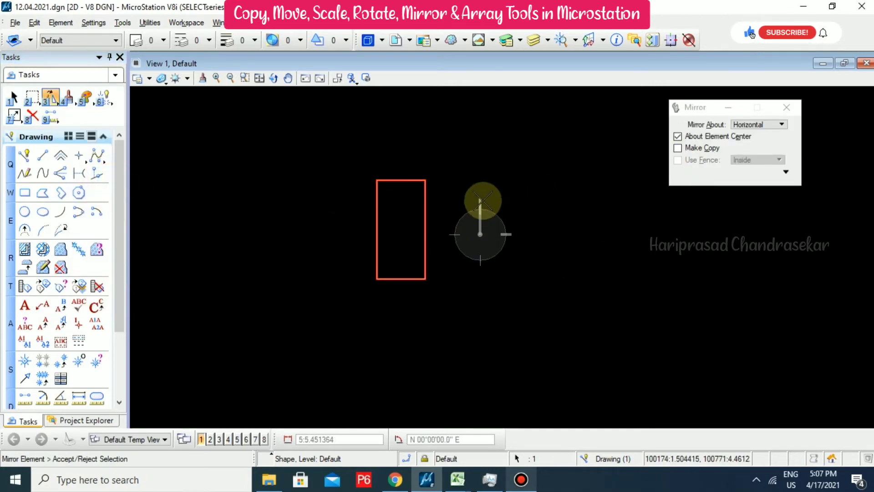
left_click(678, 136)
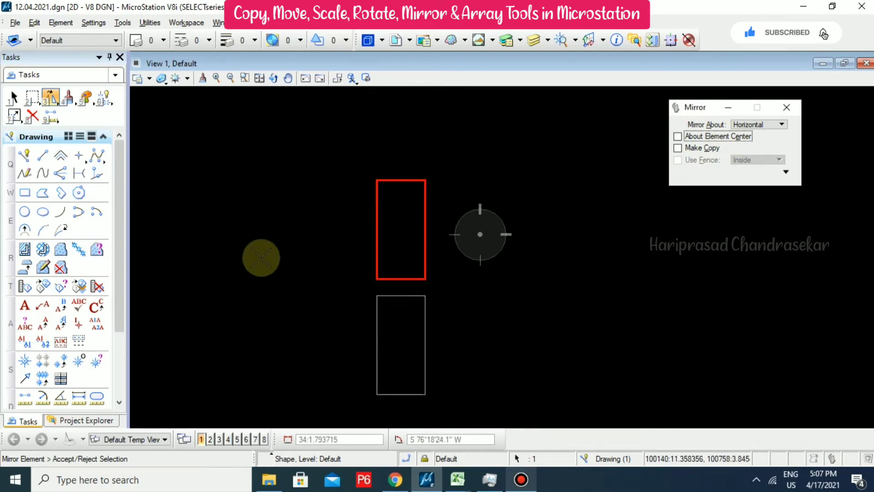
left_click(266, 288)
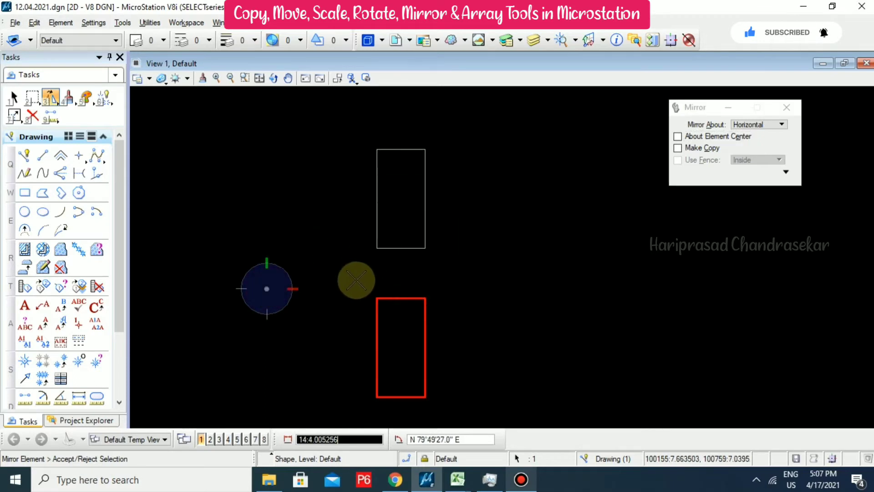
key("Escape")
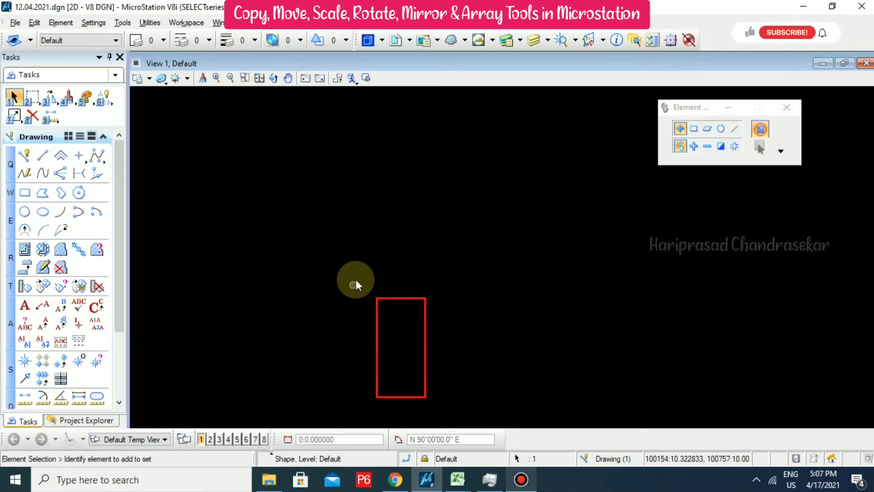
- Place a horizontally mirrored copy of the rectangle above it
left_click(50, 97)
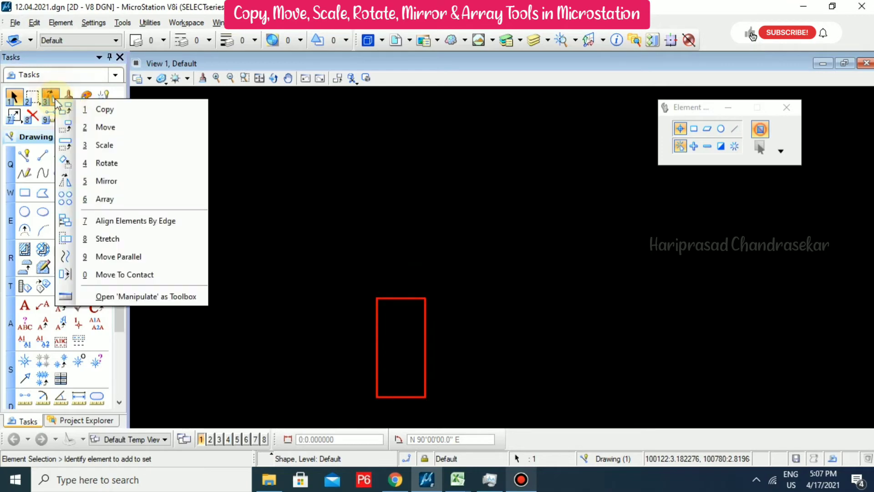
left_click(104, 181)
left_click(677, 148)
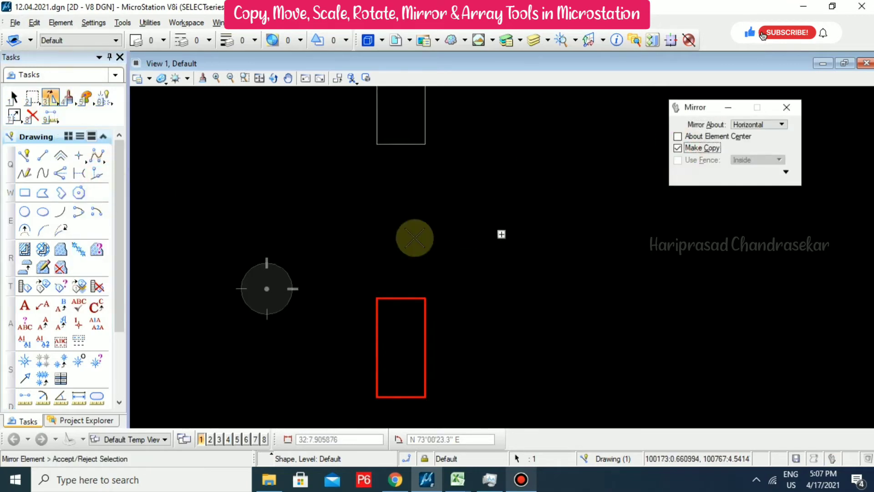
left_click(308, 289)
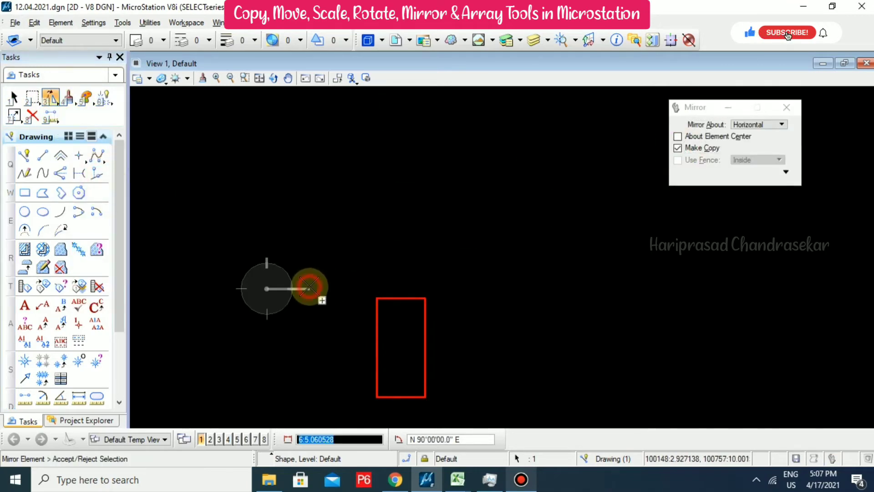
right_click(469, 257)
- Mirror both rectangles vertically with copies twice, building two rows of three
left_click_drag(467, 223, 396, 359)
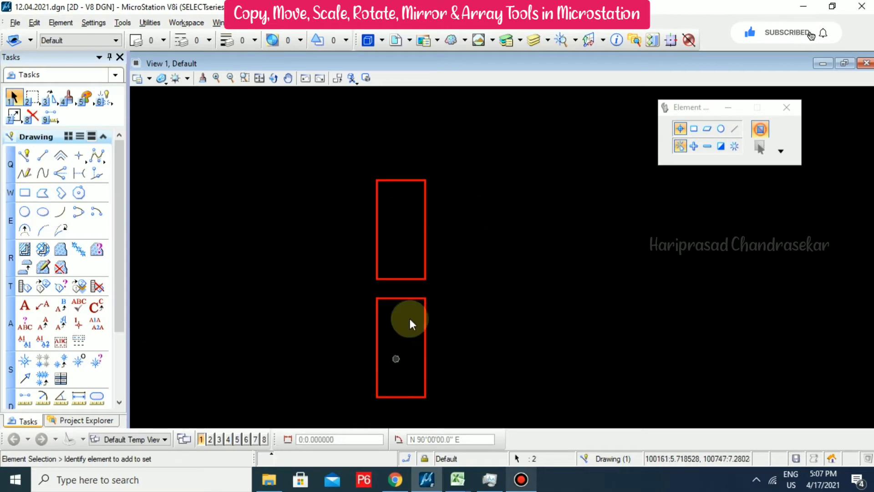
right_click(55, 100)
left_click(104, 182)
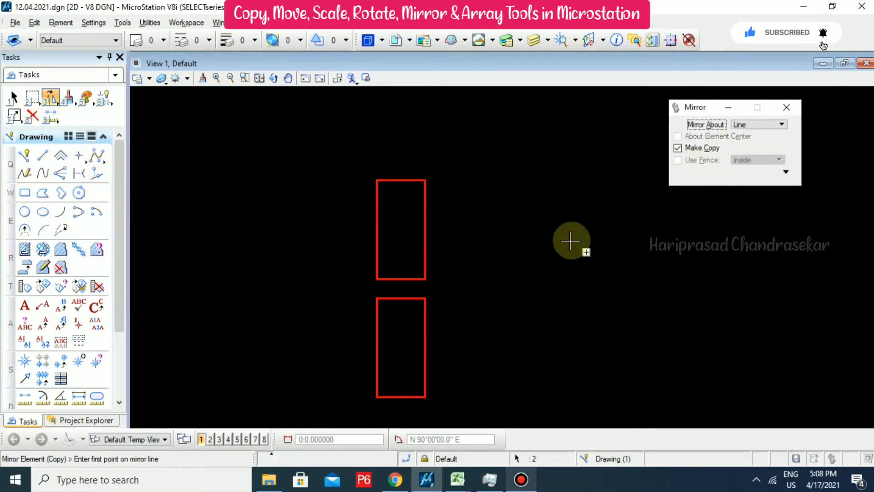
left_click(781, 123)
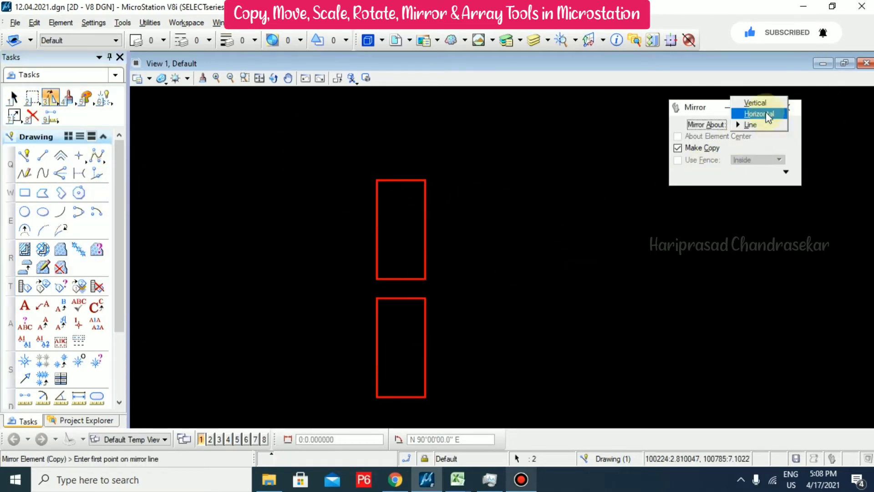
left_click(765, 109)
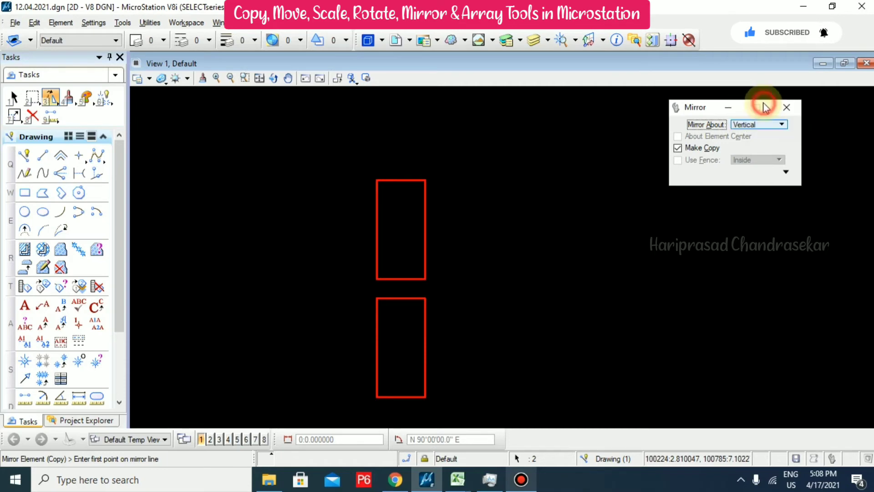
left_click(439, 184)
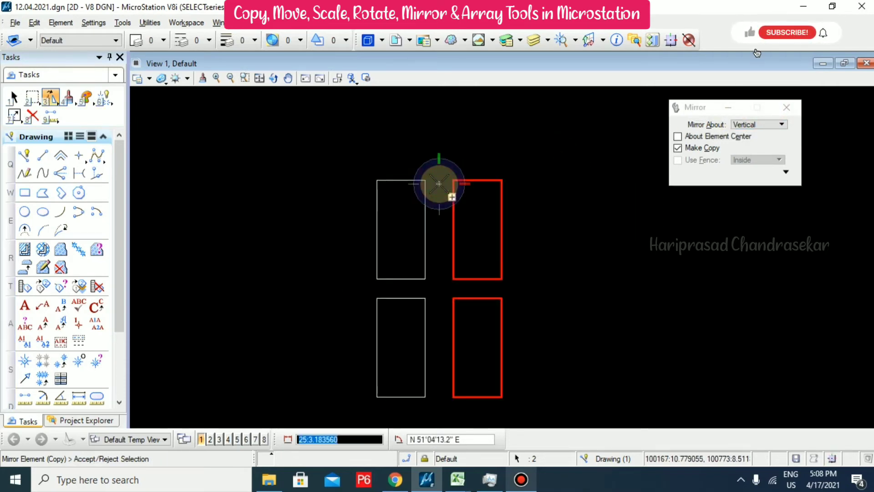
left_click(514, 183)
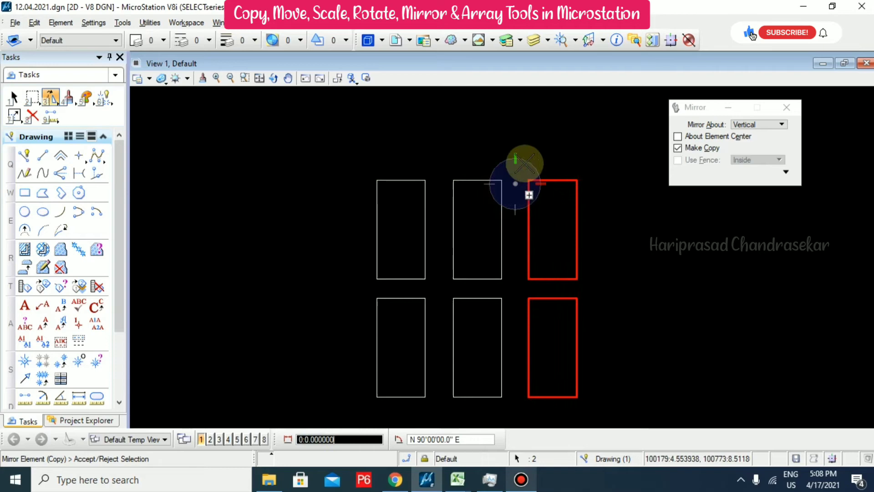
right_click(535, 157)
- Window-select all six rectangles and delete them
left_click(605, 157)
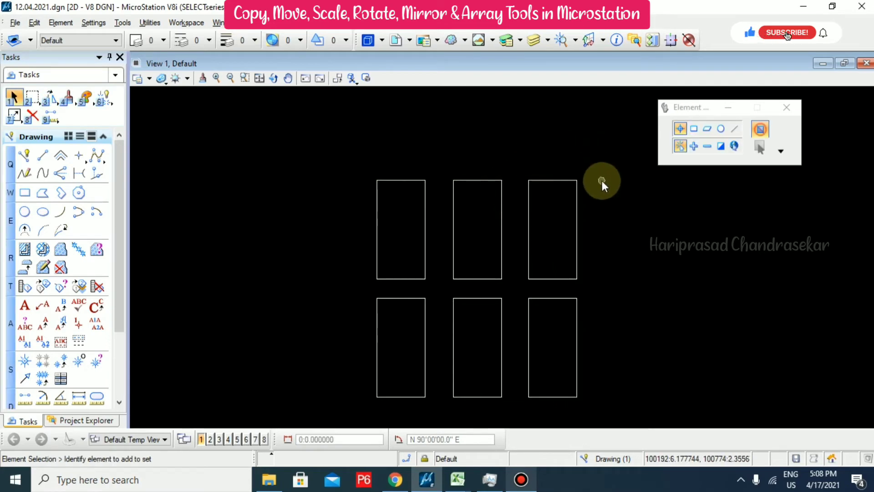
left_click_drag(607, 166, 330, 416)
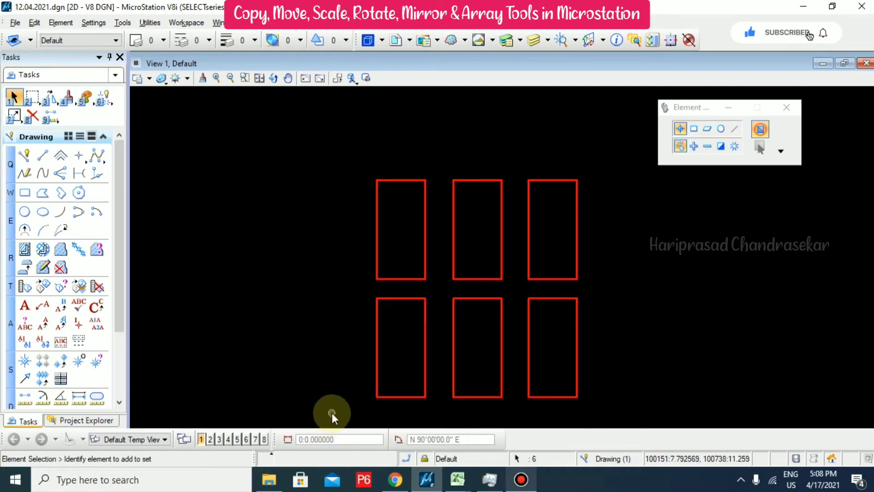
key("Delete")
- Draw a small square with Place Block
left_click(51, 97)
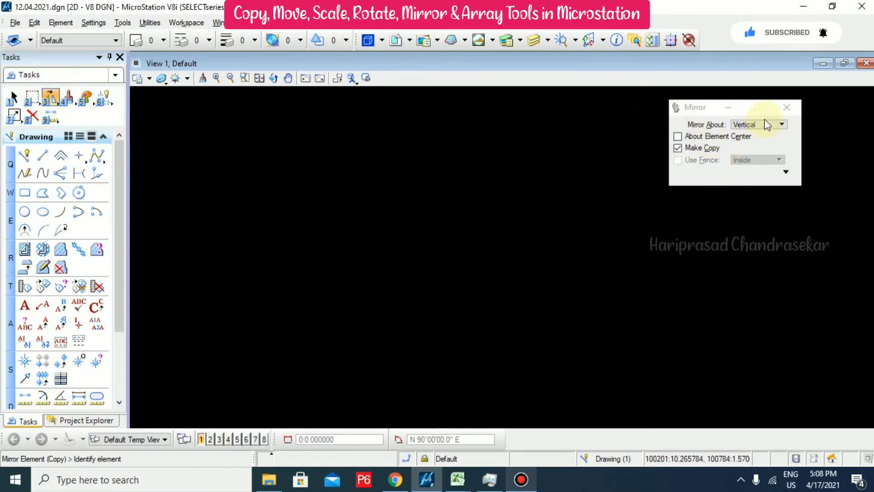
left_click(788, 108)
left_click(50, 97)
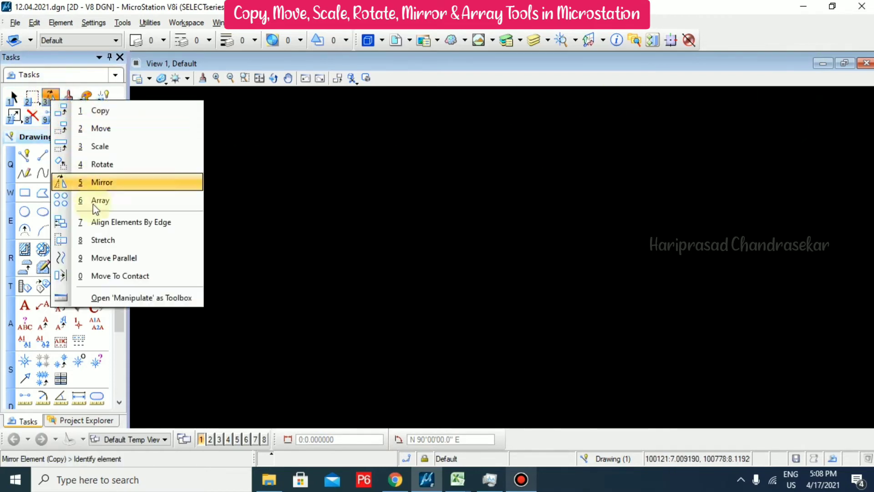
left_click(233, 176)
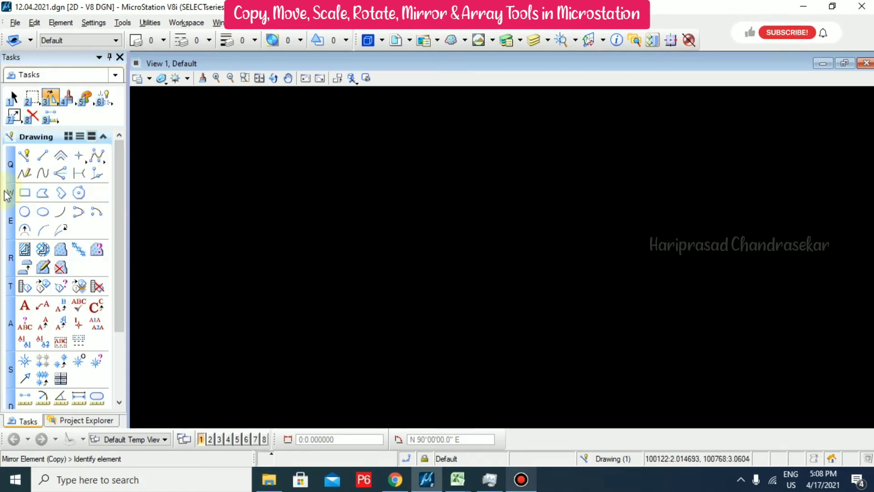
left_click(22, 192)
left_click(309, 158)
left_click(361, 201)
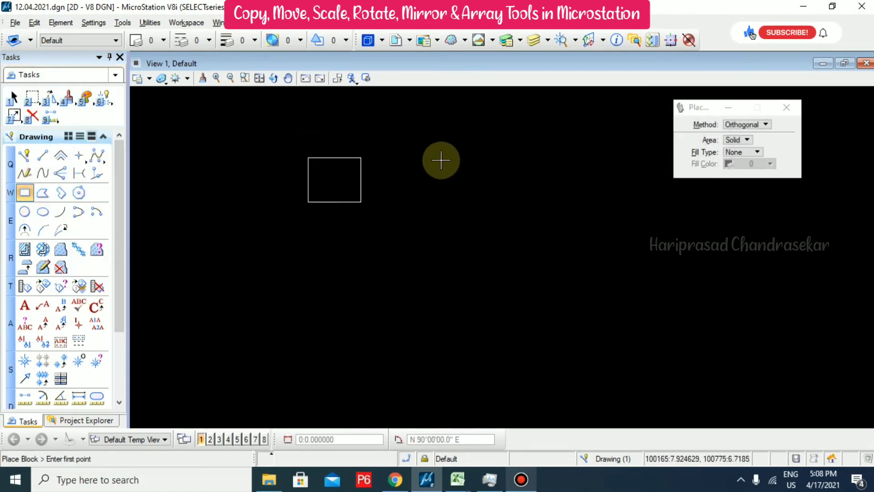
key("Escape")
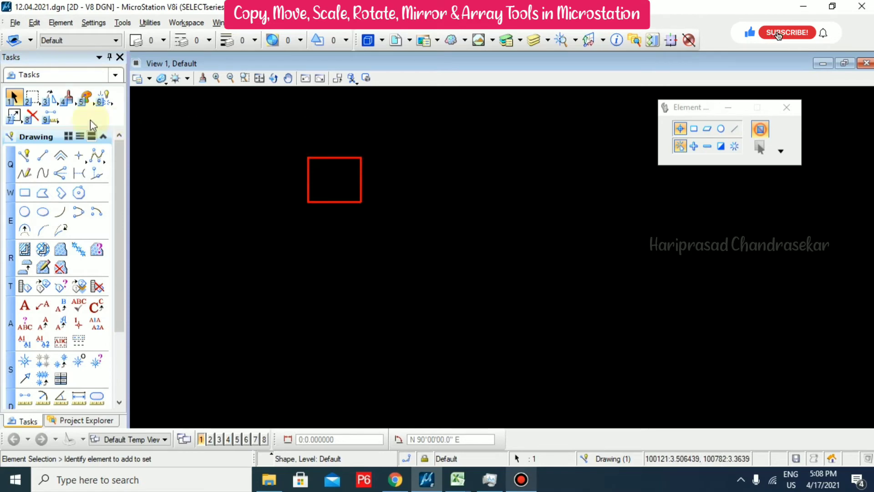
- Choose the Array tool and show its array method choices
left_click(51, 97)
left_click_drag(51, 98, 117, 195)
left_click(759, 124)
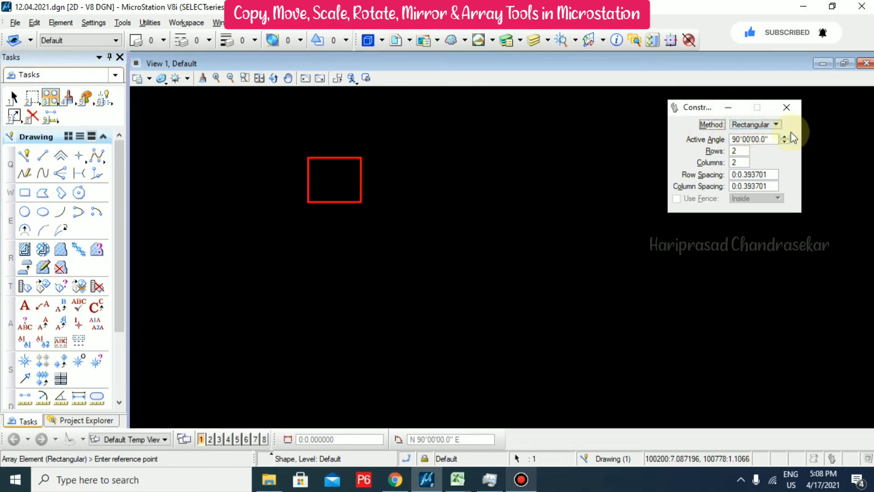
- Set the Rectangular array to 2 rows, 2 columns, spacing 10, referencing the square's corner
left_click(770, 140)
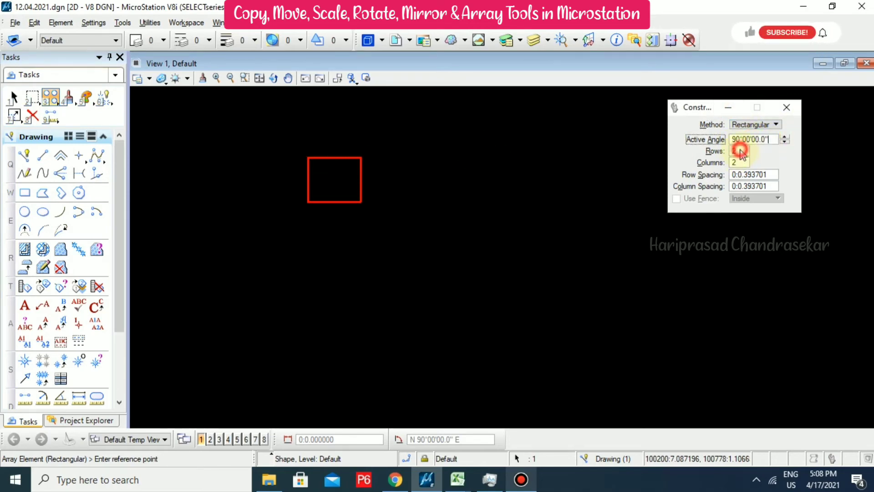
left_click(306, 155)
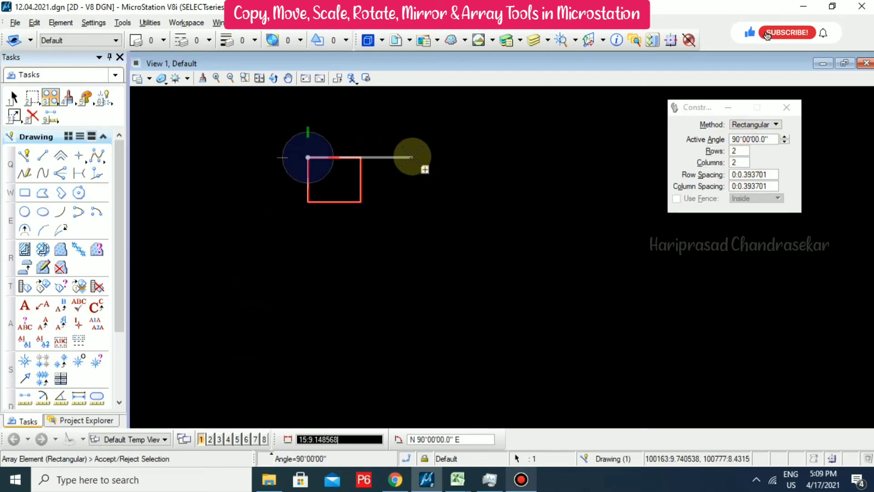
scroll(346, 159, "up", 3)
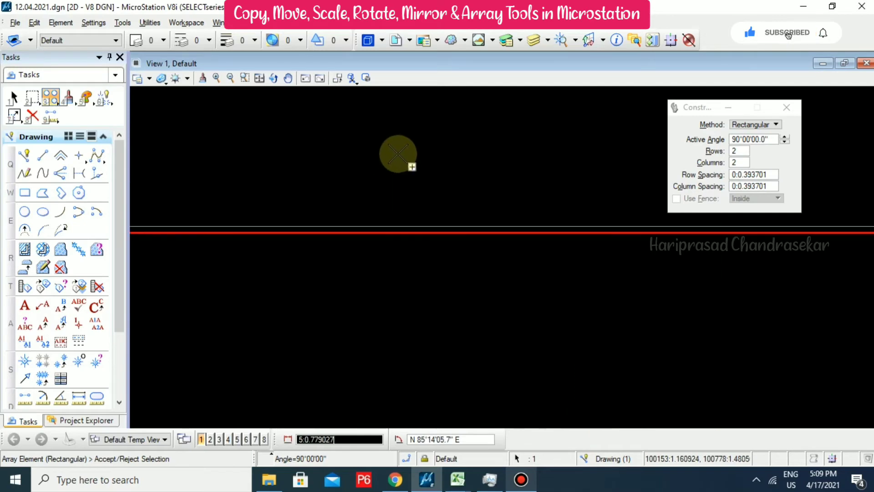
left_click(735, 162)
left_click(696, 177)
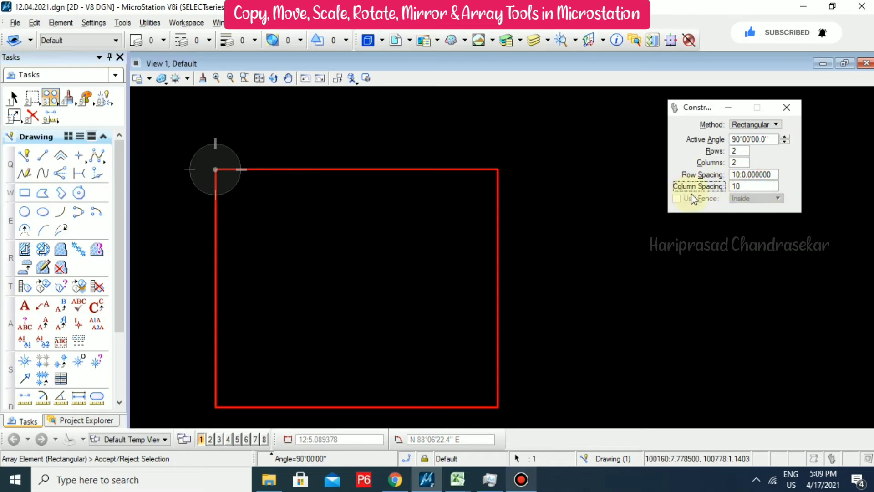
left_click(220, 171)
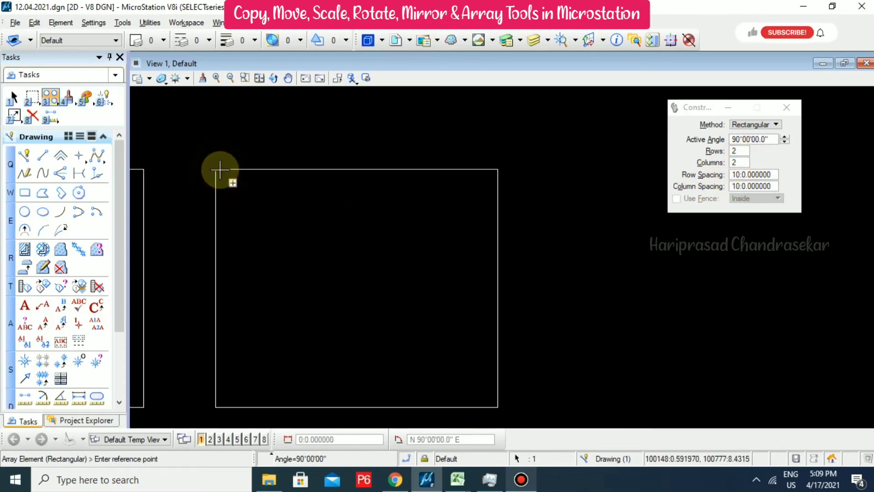
- Complete the array into a 2-by-2 grid of squares and clear the selection
scroll(317, 152, "down", 5)
scroll(299, 150, "up", 2)
middle_click_drag(339, 136, 347, 182)
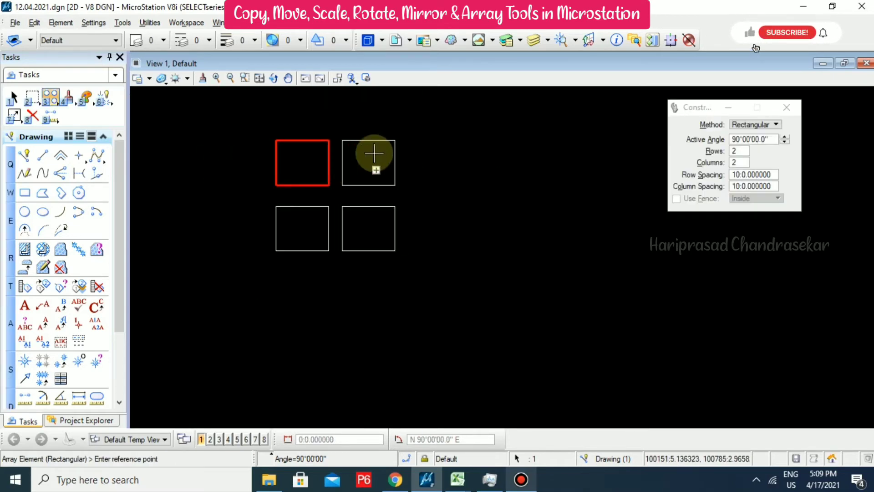
left_click(378, 157)
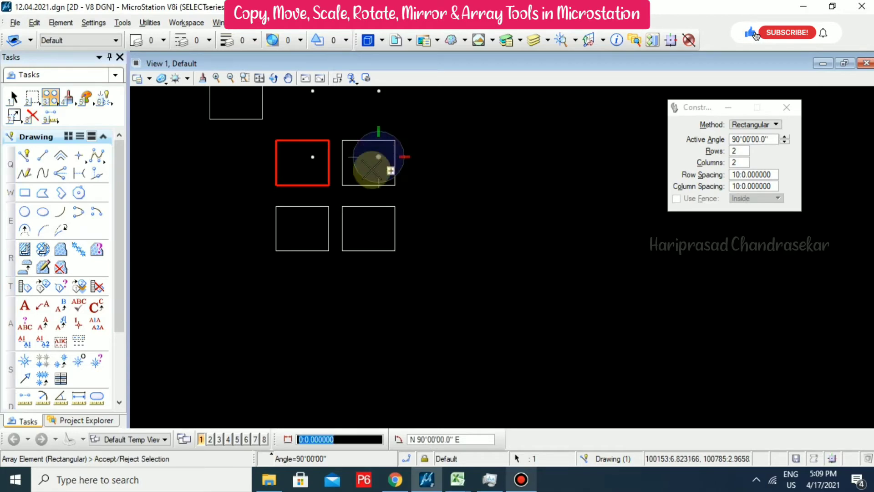
left_click(373, 177)
left_click(380, 126)
mouse_move(400, 152)
middle_mouse_down()
mouse_move(398, 166)
mouse_move(405, 146)
middle_mouse_up()
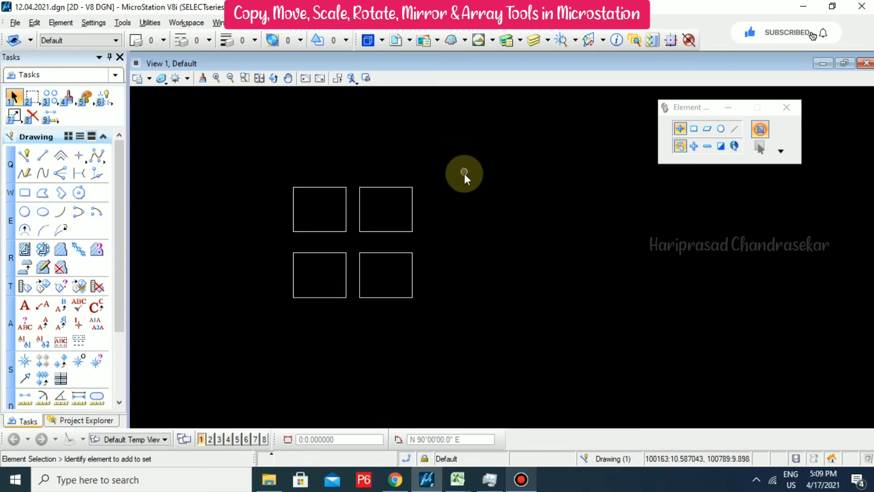
- Array the four selected squares into 4 rows by 4 columns at spacing 20
left_click_drag(460, 167, 241, 360)
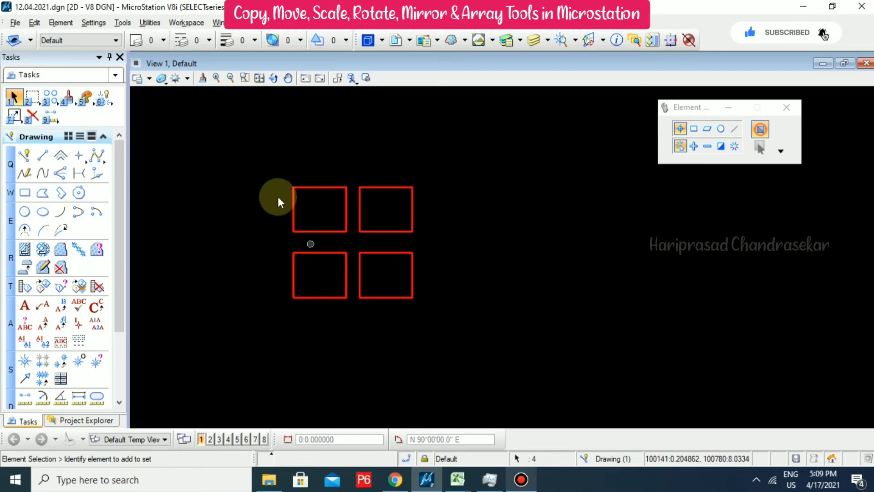
left_click(54, 104)
left_click(104, 204)
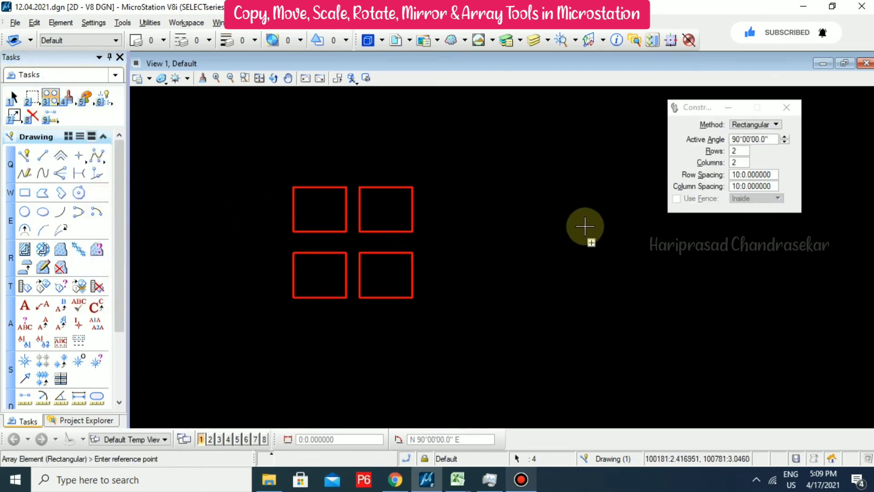
left_click(293, 297)
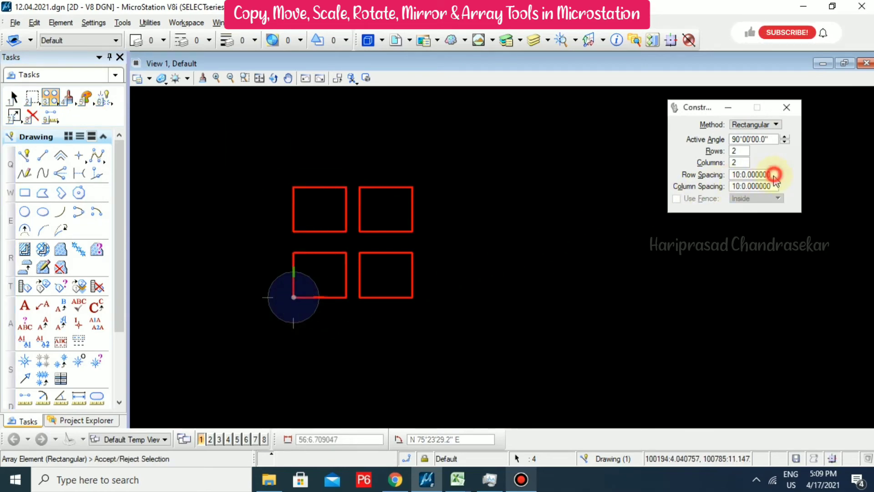
left_click(774, 176)
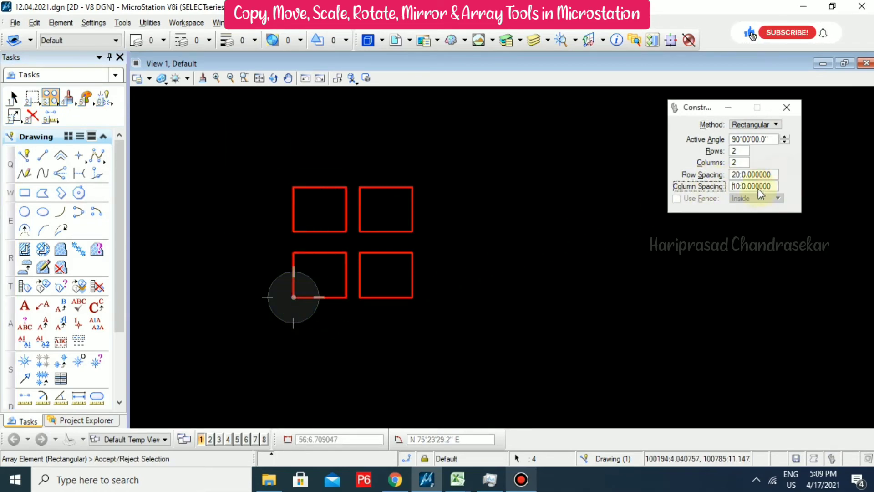
type("20")
left_click(741, 162)
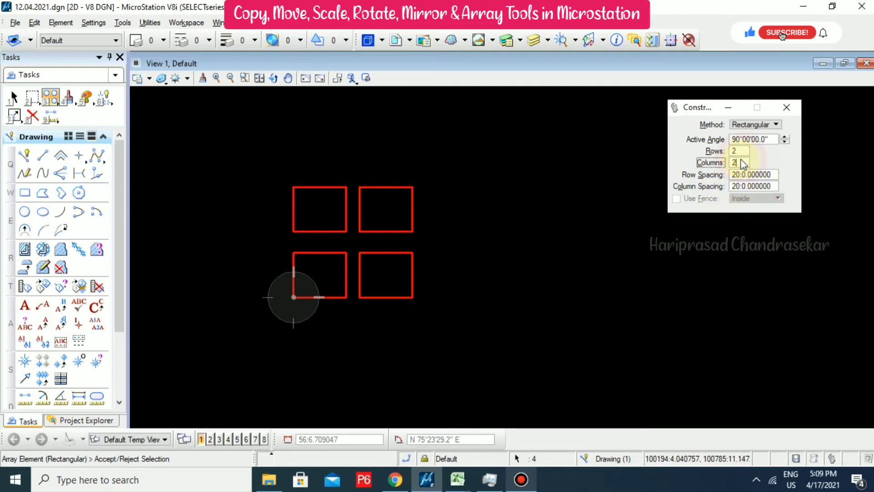
left_click_drag(742, 151, 717, 156)
type("4")
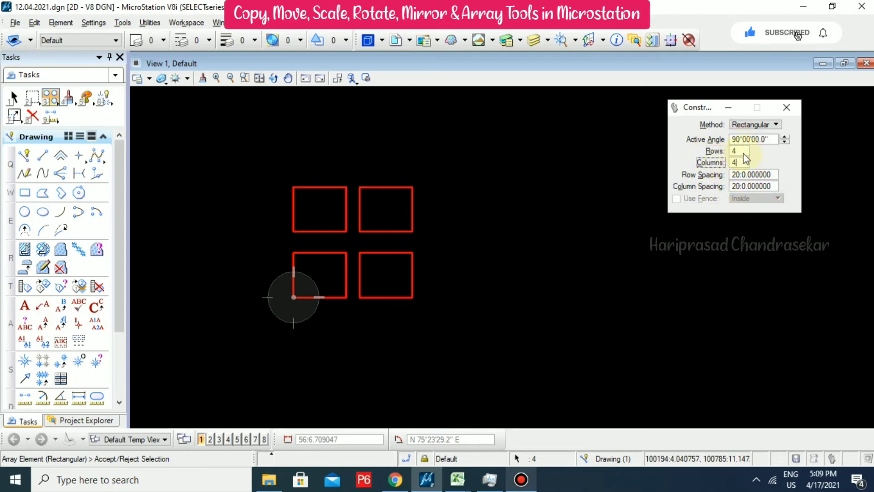
key("Return")
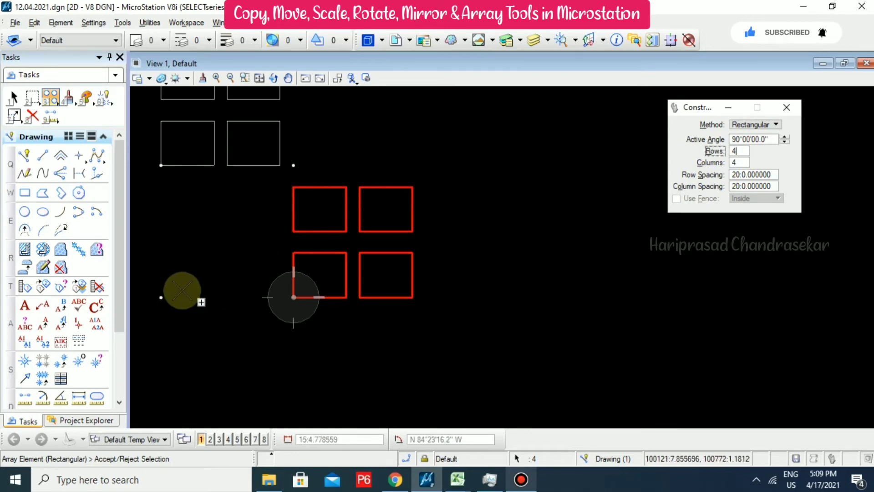
left_click(177, 292)
- End the array, recentre the view, and select the whole 8 by 8 grid
scroll(453, 260, "down", 2)
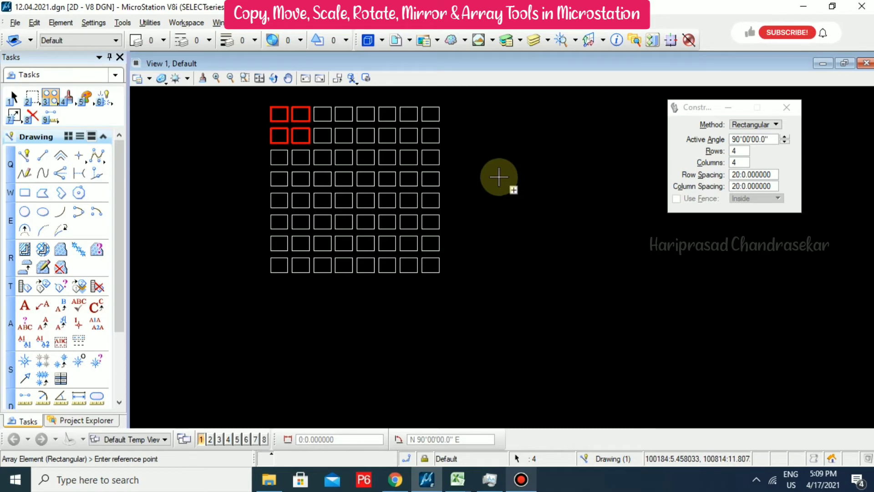
right_click(488, 176)
left_click(484, 176)
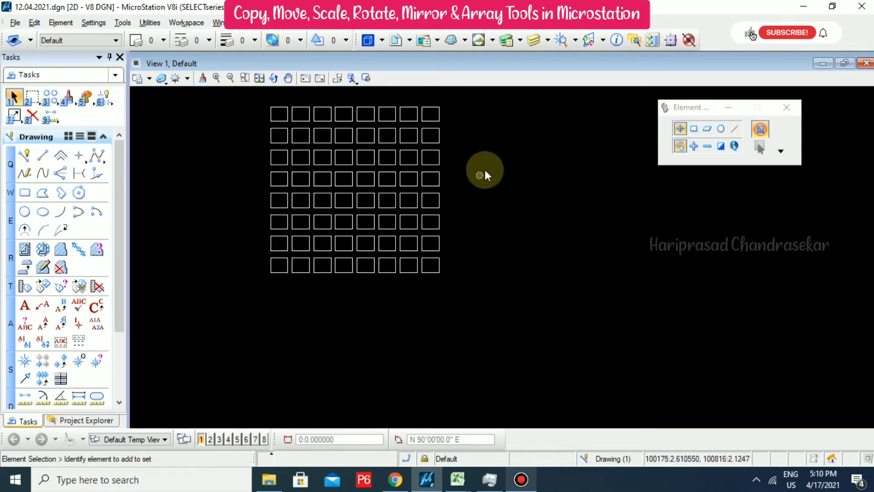
middle_click_drag(485, 169, 444, 188)
left_click_drag(214, 121, 447, 328)
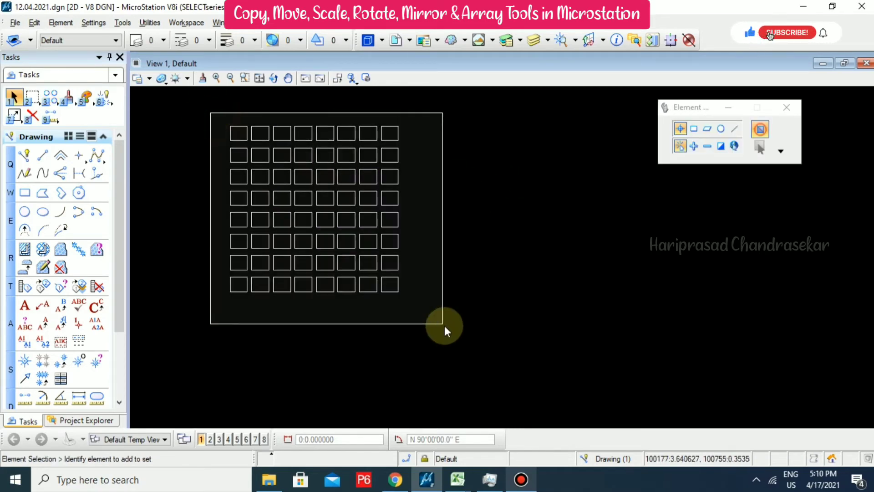
- Delete the square grid and draw a new rectangle
key("Delete")
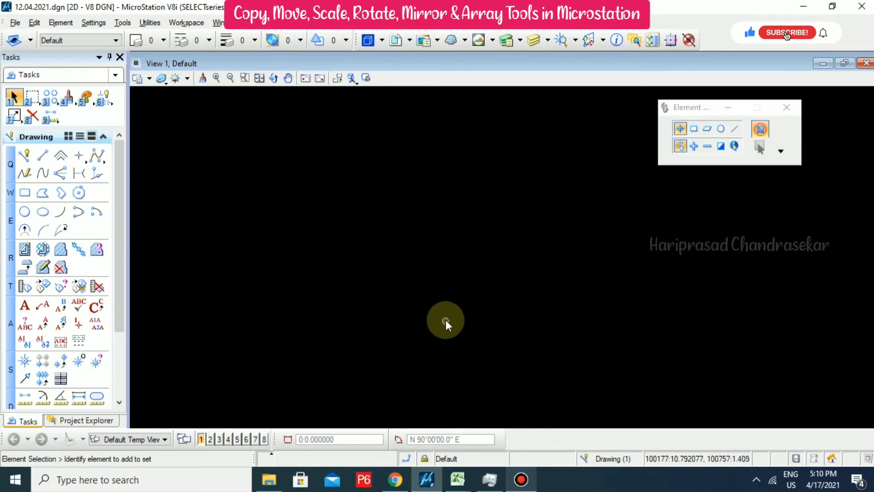
left_click(24, 193)
left_click(346, 180)
left_click(407, 228)
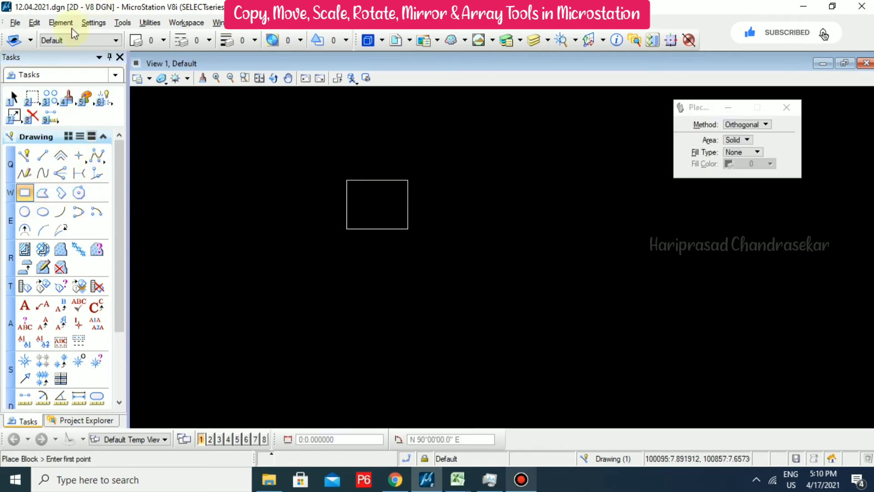
key("Escape")
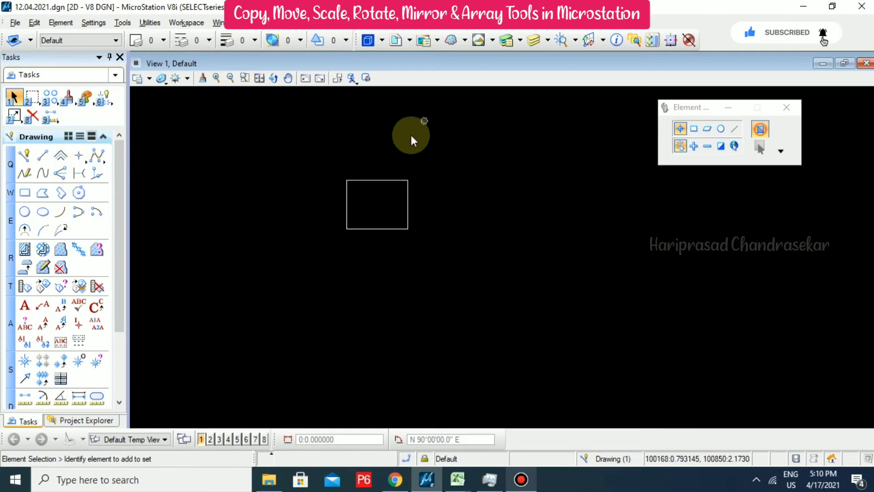
- Start a polar array of the rectangle, set its centre, then cancel it
left_click(398, 180)
left_click(51, 101)
left_click(120, 201)
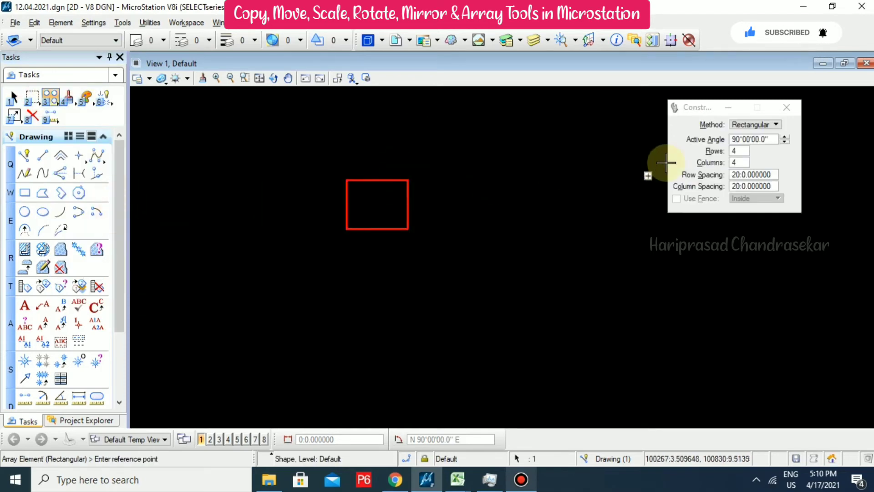
left_click(762, 130)
left_click(754, 140)
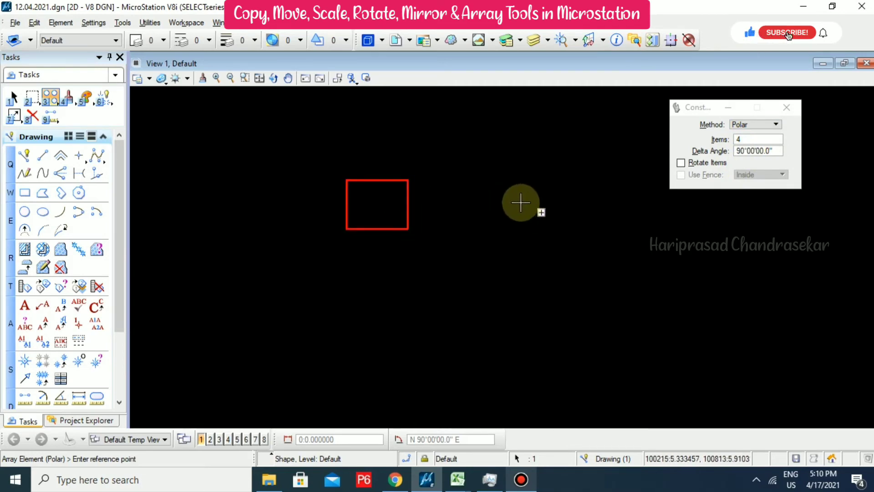
left_click(520, 202)
scroll(515, 237, "down", 2)
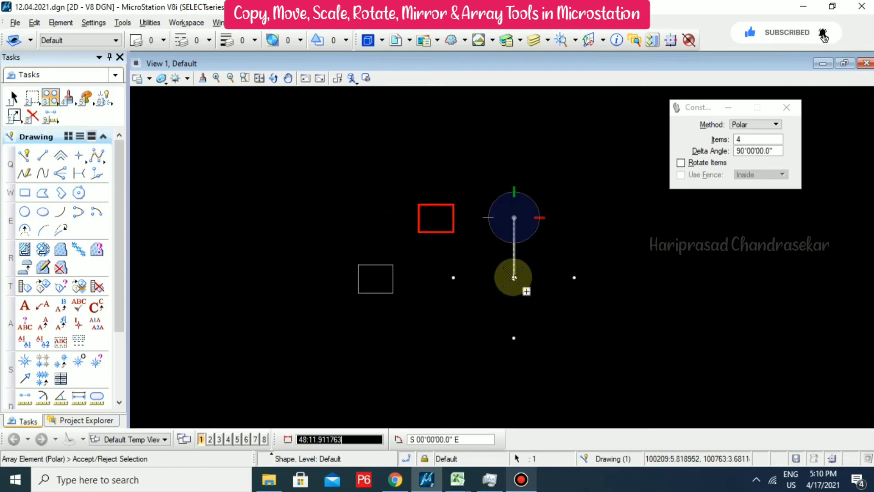
key("Escape")
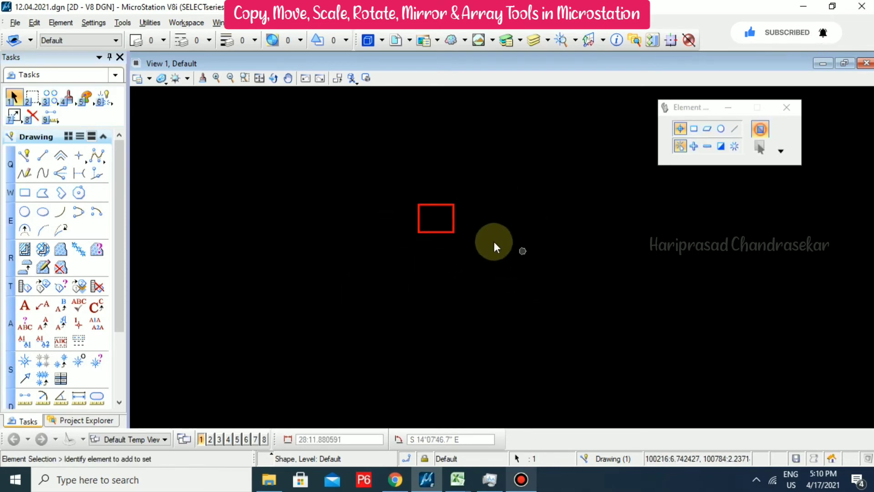
- Polar-array the red rectangle into four copies around a centre, then delete them
left_click(51, 97)
left_click(55, 108)
left_click(117, 205)
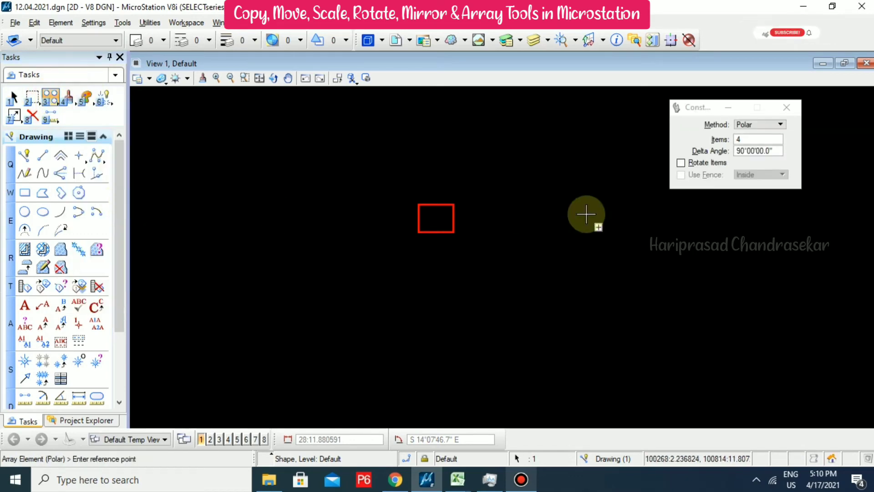
left_click(454, 217)
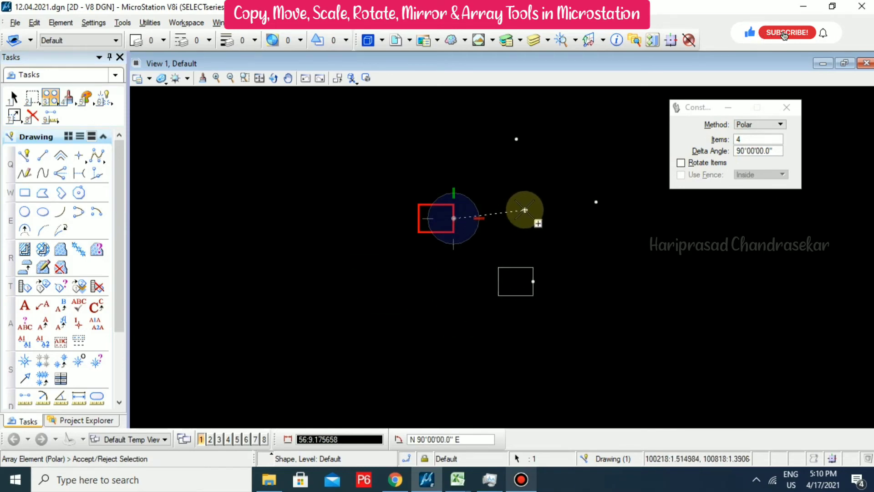
left_click(511, 219)
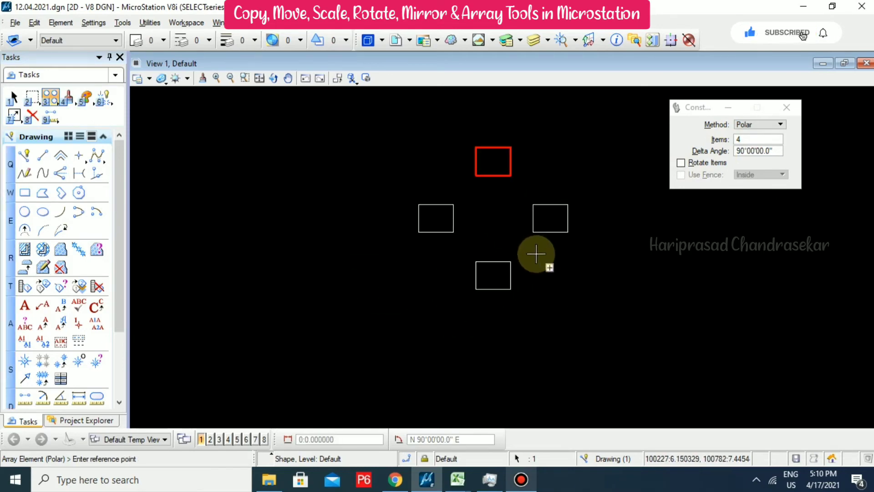
key("Escape")
left_click_drag(549, 148, 446, 297)
key("Delete")
- Draw a circle by centre and radius, then a short vertical line up from its top
left_click(25, 211)
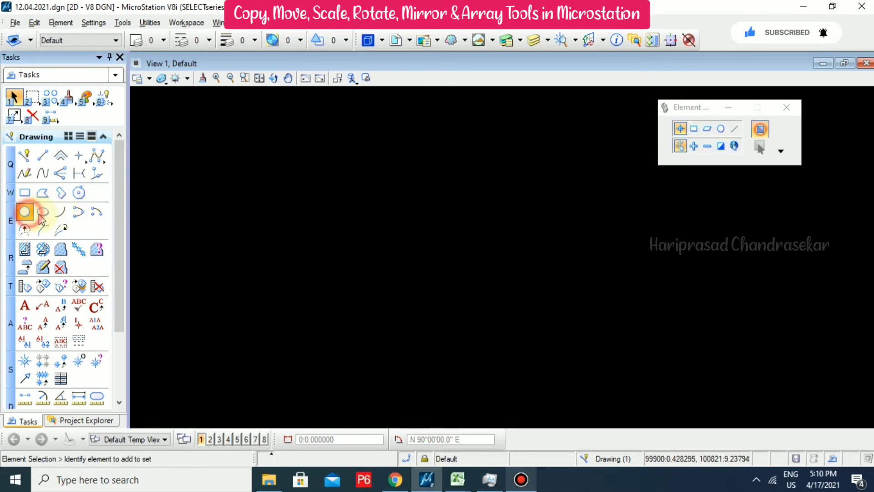
left_click(429, 219)
left_click(511, 219)
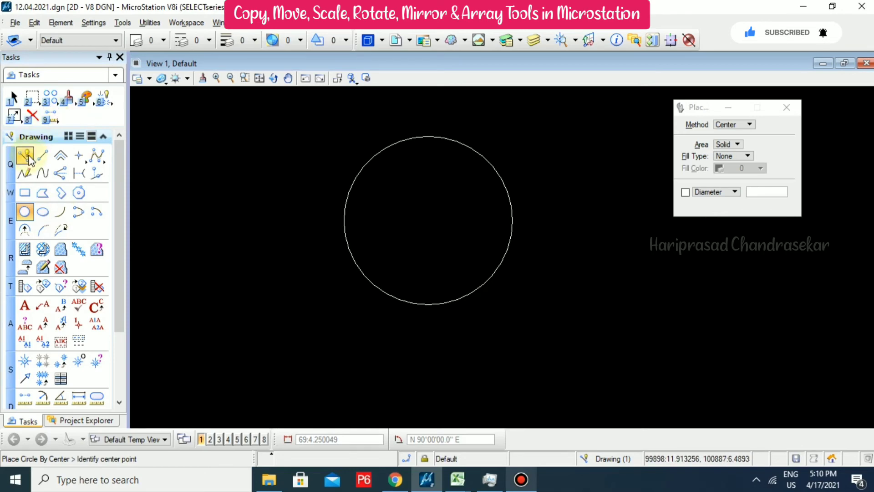
left_click(42, 156)
left_click(429, 136)
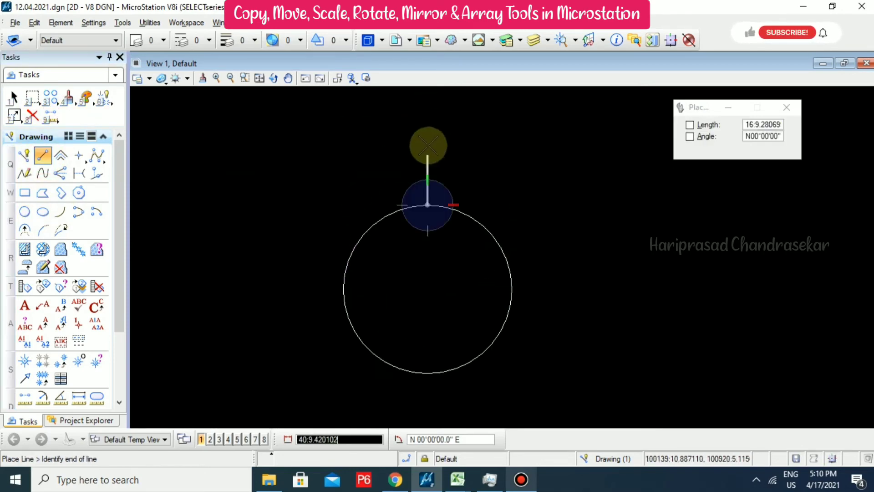
left_click(428, 132)
key("Escape")
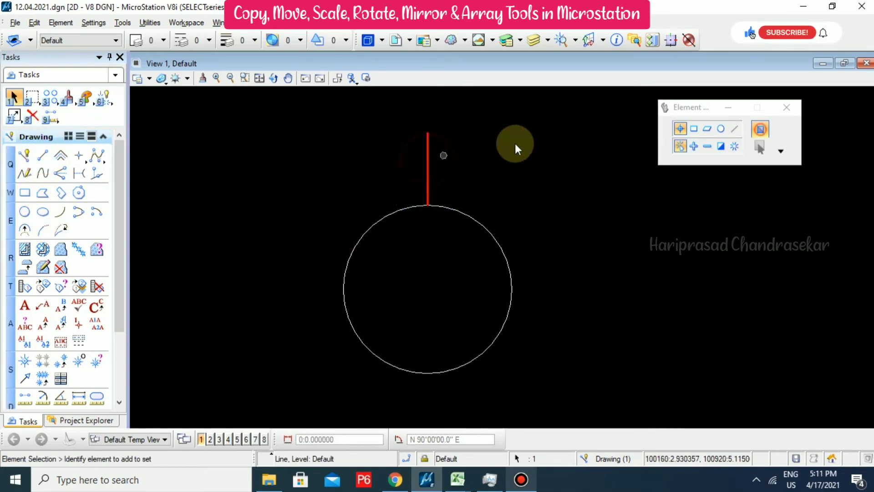
left_click(50, 97)
left_click(111, 198)
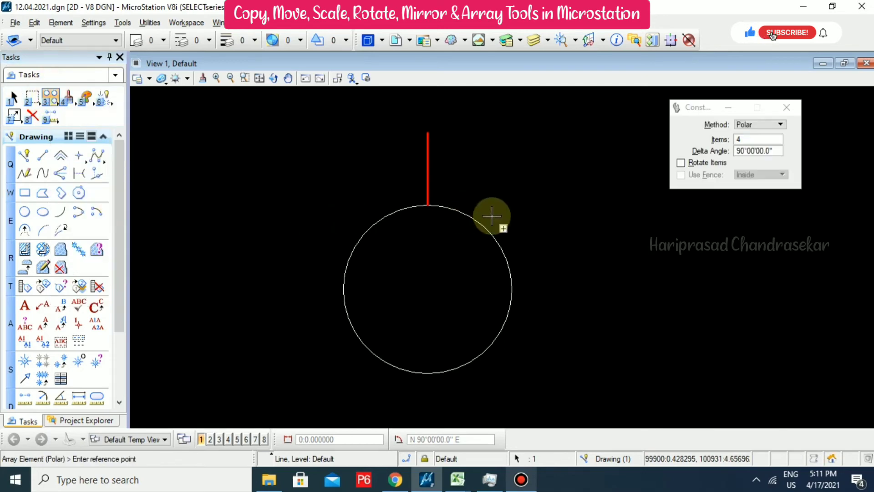
left_click(748, 151)
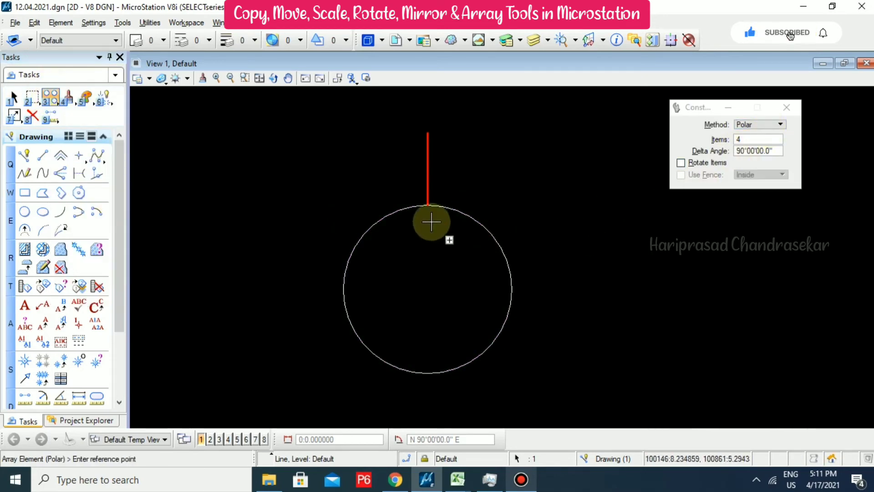
left_click(428, 204)
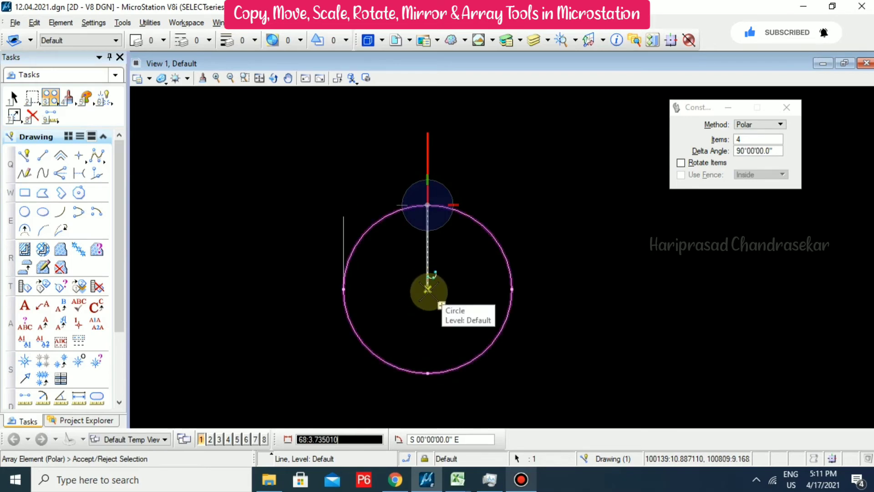
left_click(428, 289)
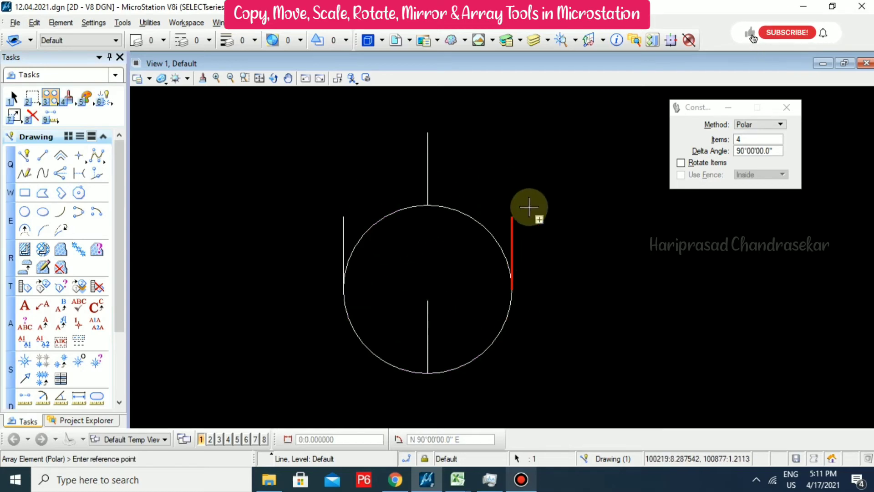
key("Escape")
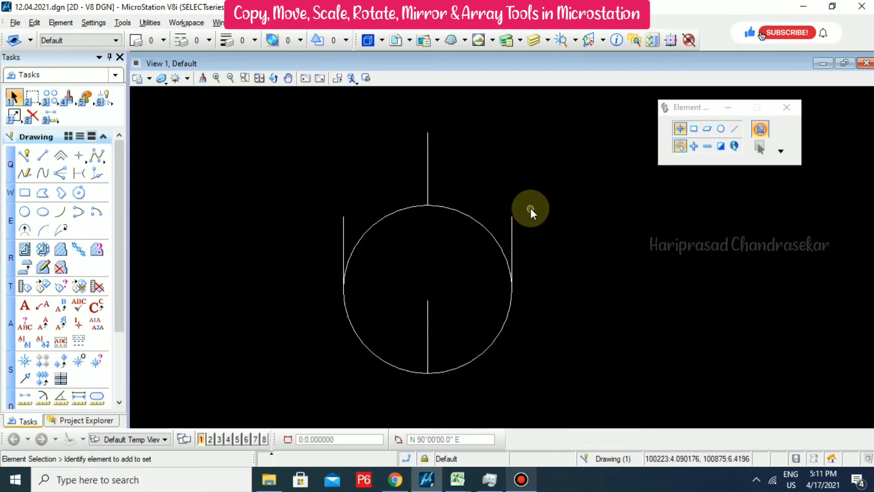
key("ctrl+z")
left_click(428, 155)
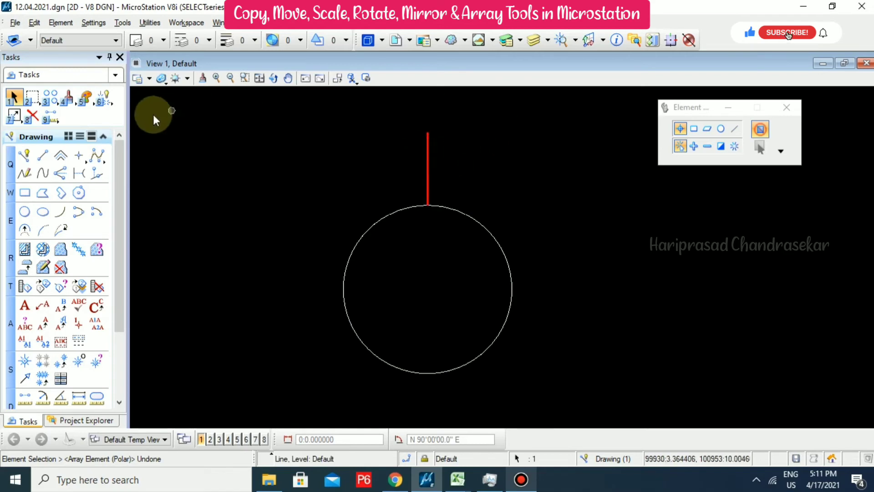
- Polar-array the vertical line 4 times around the circle centre with Rotate Items on
left_click(51, 97)
left_click(97, 197)
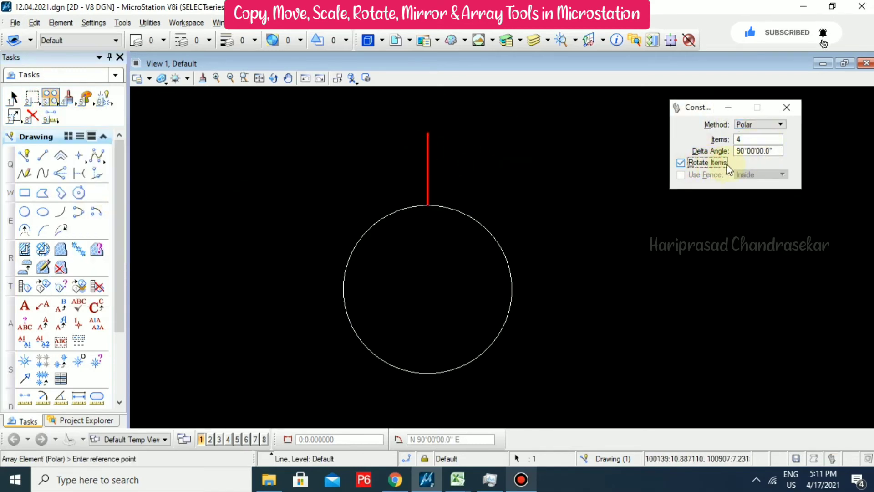
left_click(704, 162)
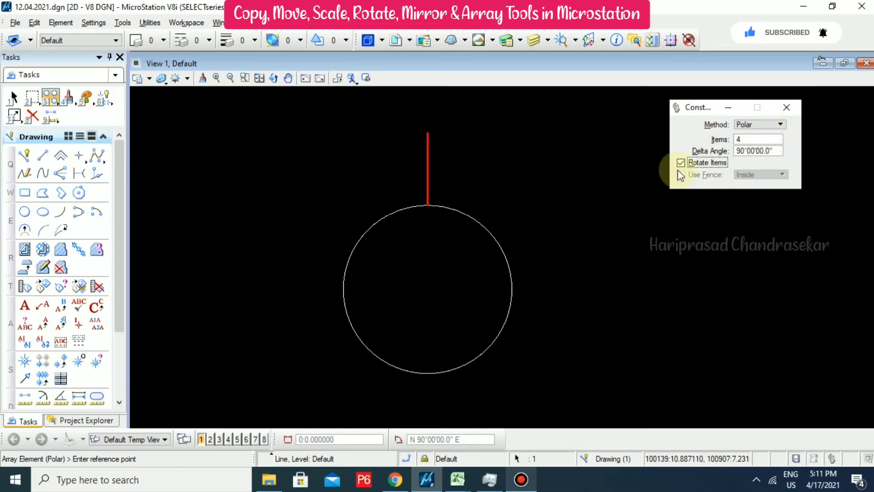
left_click(428, 206)
left_click(427, 289)
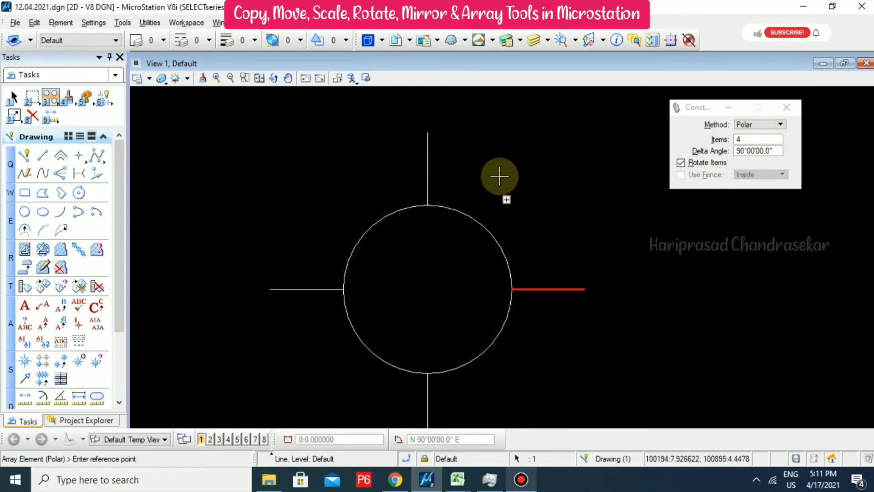
scroll(499, 176, "down", 2)
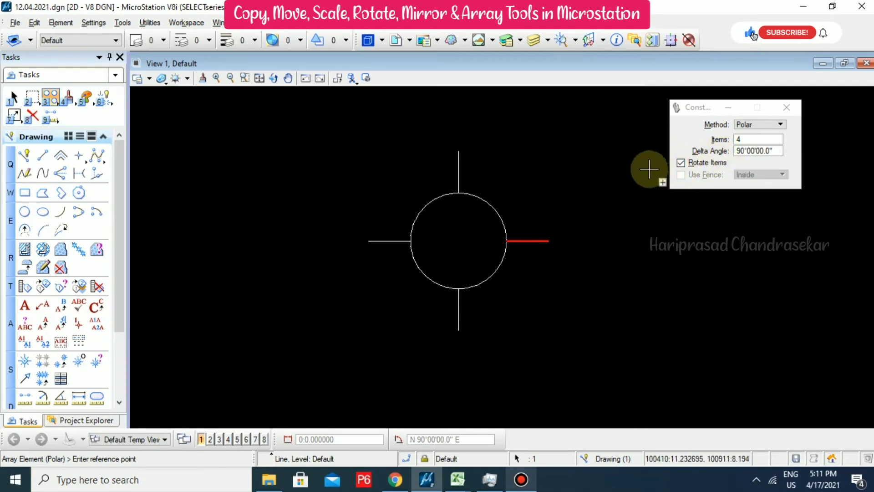
right_click(616, 162)
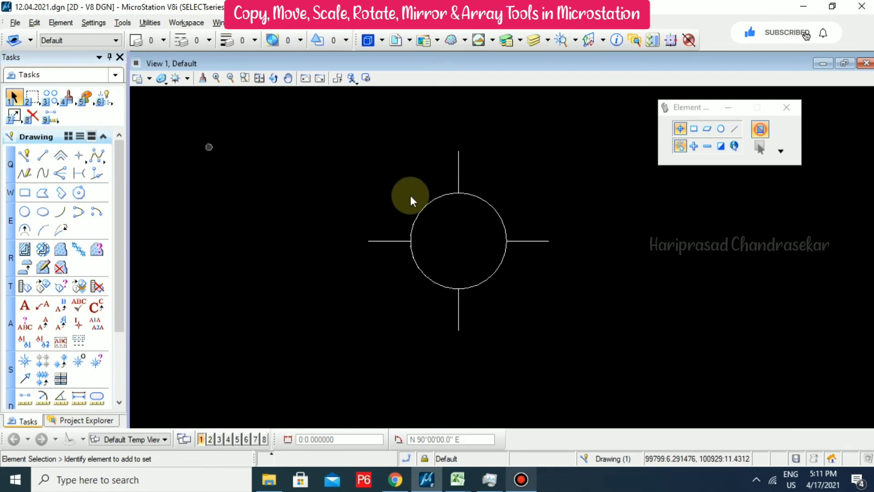
middle_click_drag(410, 196, 416, 189)
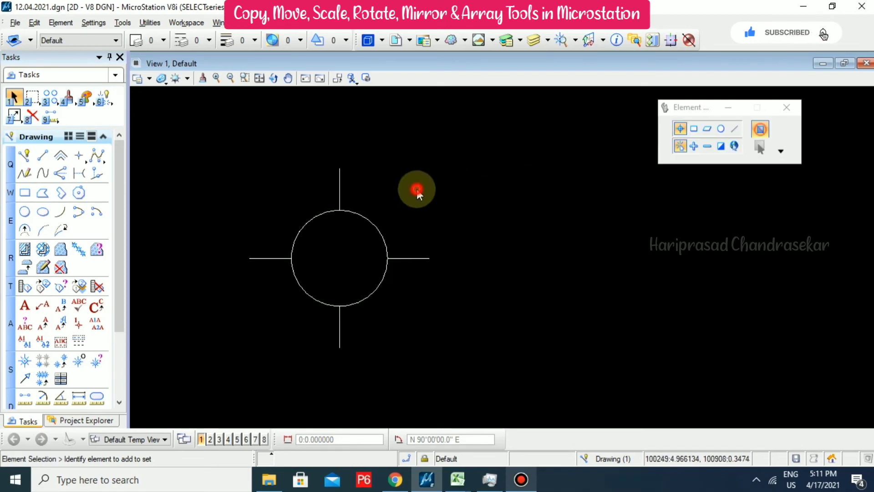
- Draw a long line sloping up to the right below the symbol
left_click(43, 156)
left_click(299, 400)
left_click(858, 229)
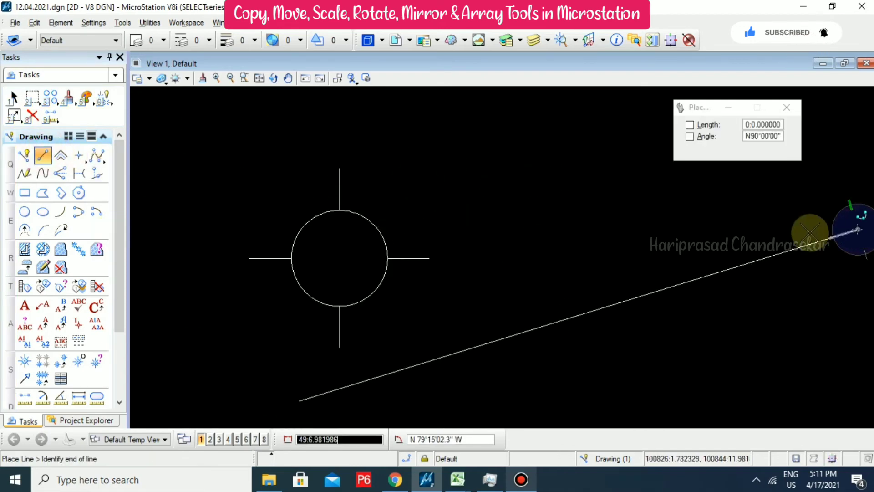
key("Escape")
- Scale the circle-and-lines symbol to 0.5 about its centre with locked X/Y, then reselect it
left_click_drag(433, 149, 232, 349)
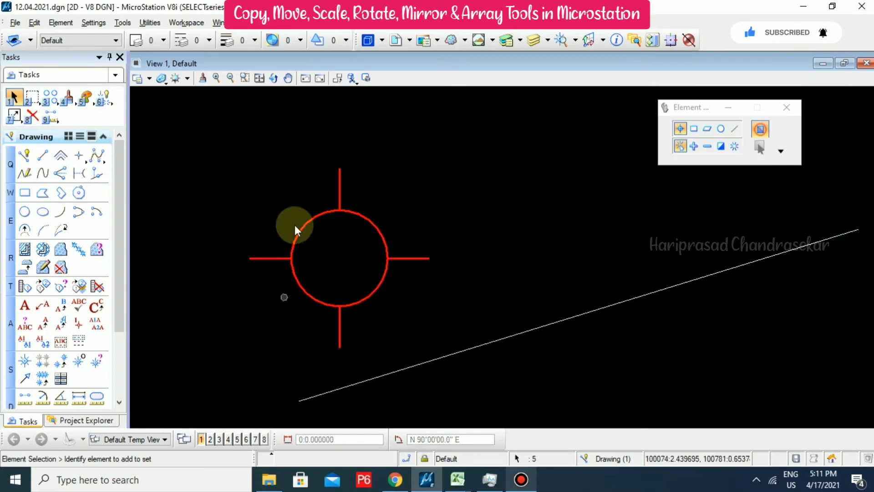
key("3")
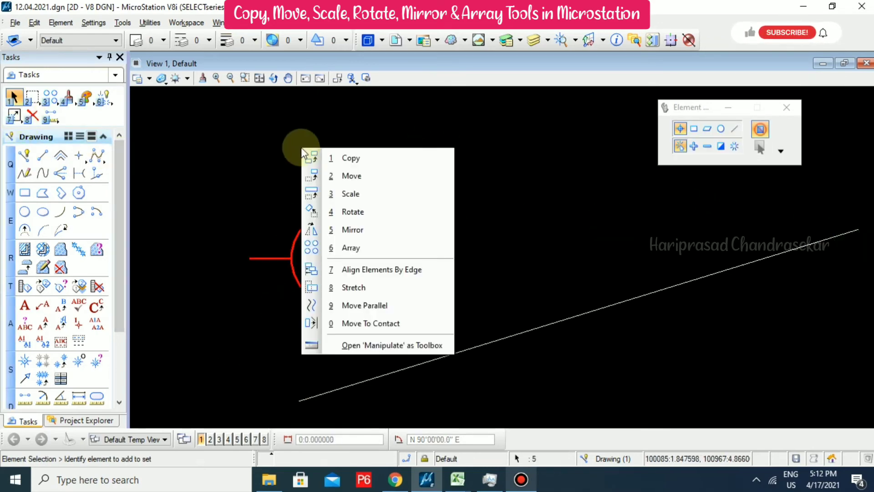
key("3")
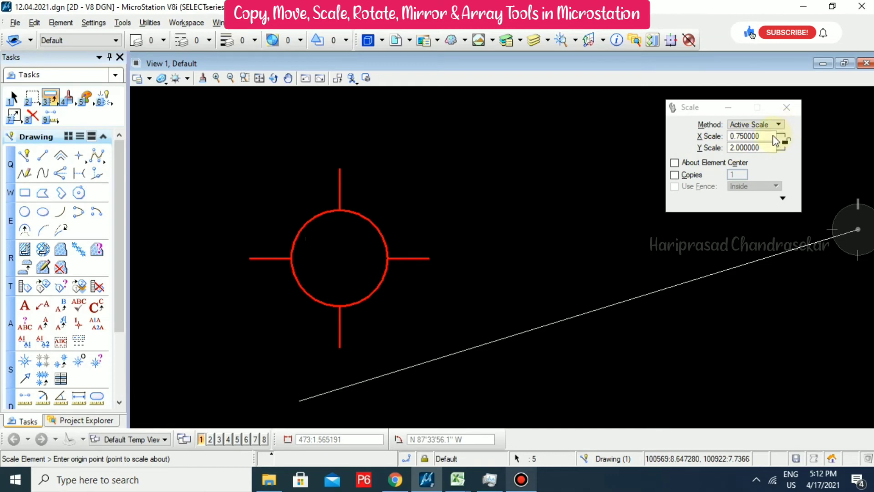
left_click(782, 140)
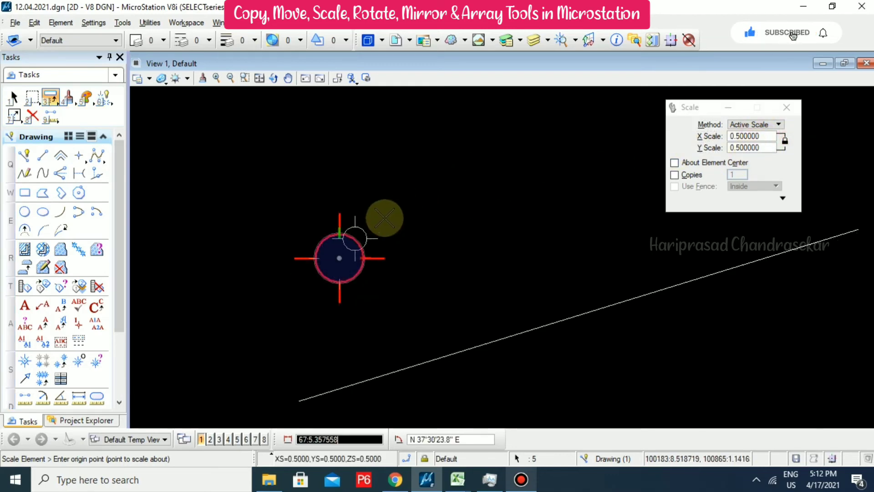
left_click(340, 258)
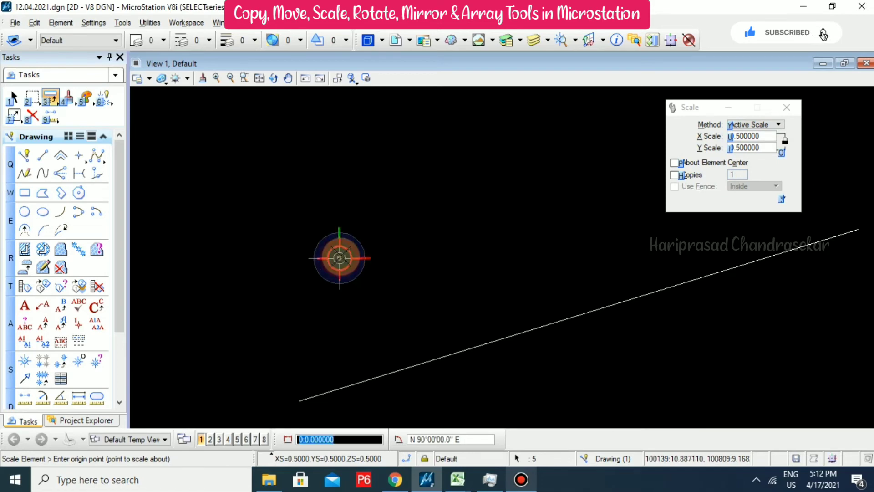
right_click(360, 225)
scroll(381, 218, "down", 5)
scroll(378, 220, "up", 5)
left_click_drag(381, 203, 316, 271)
- Array the symbol along the sloping line from its lower-left end to its upper-right end
key("2")
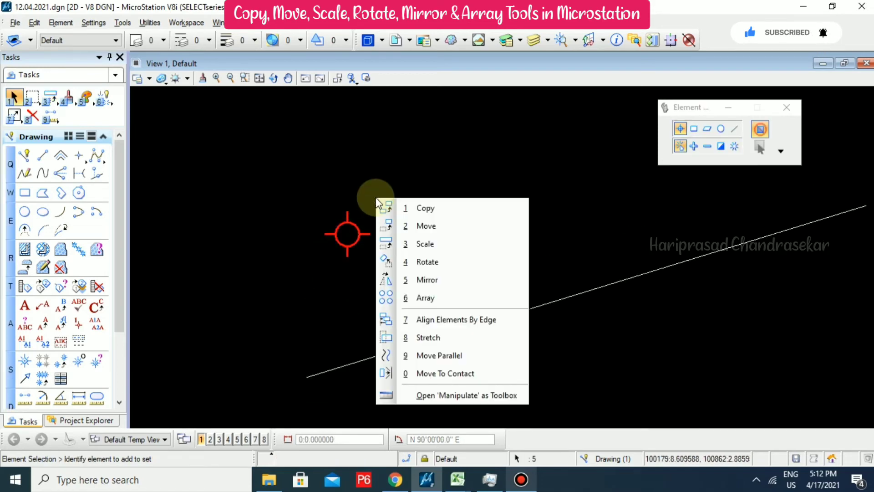
key("6")
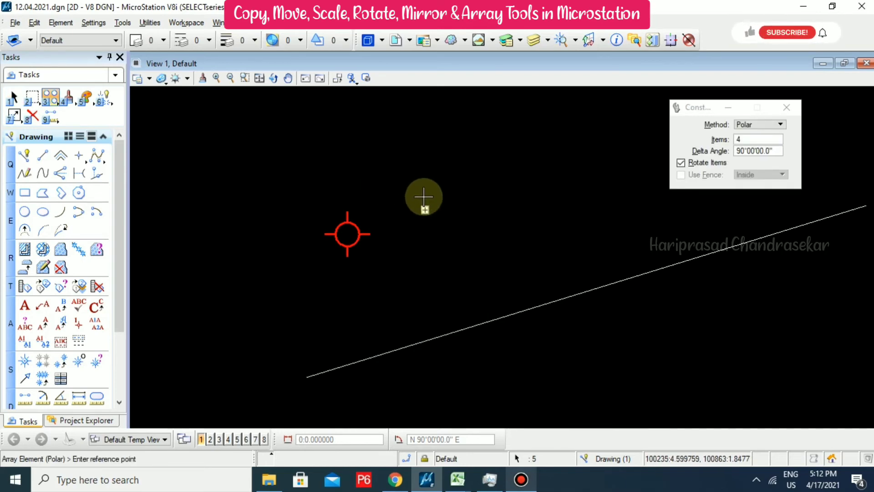
left_click(756, 125)
left_click(763, 136)
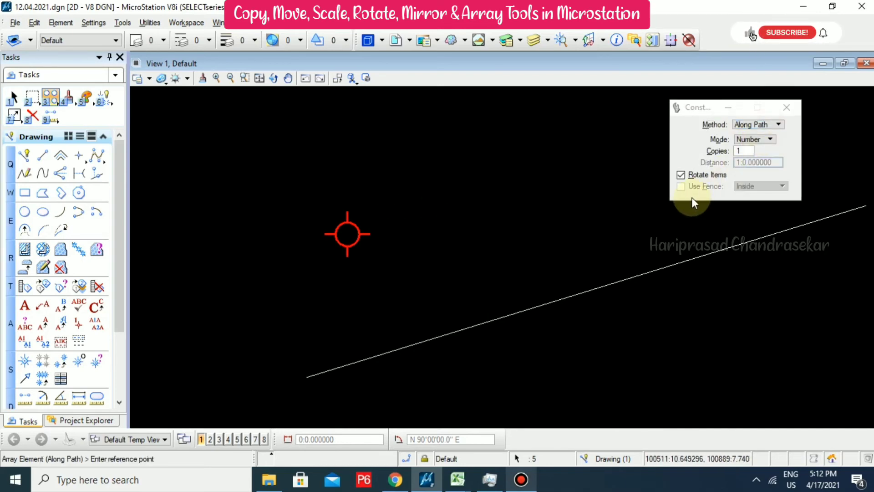
left_click(749, 139)
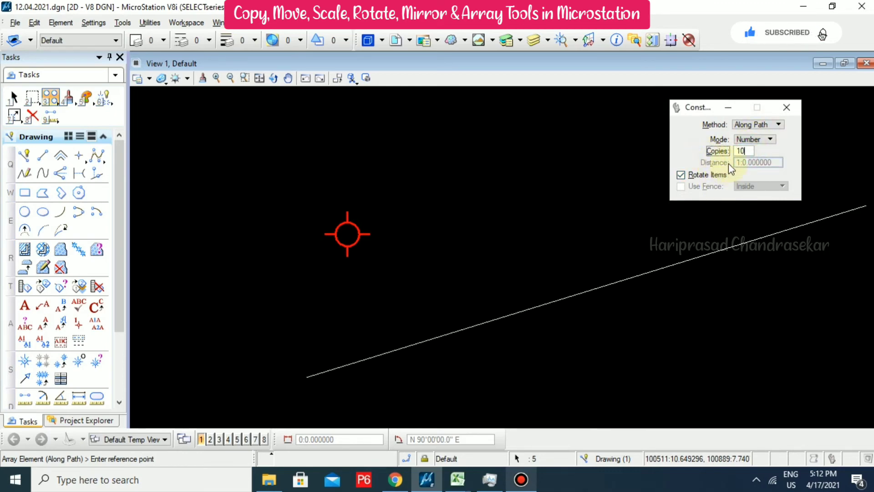
left_click(347, 258)
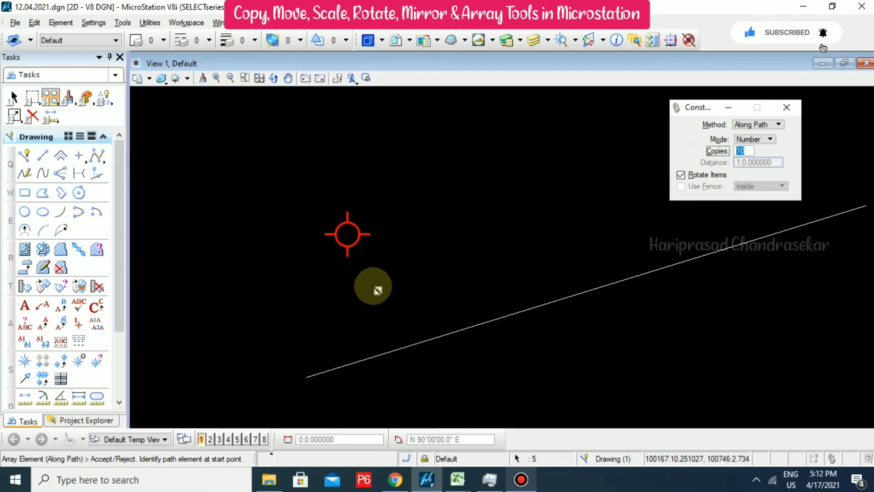
left_click(308, 377)
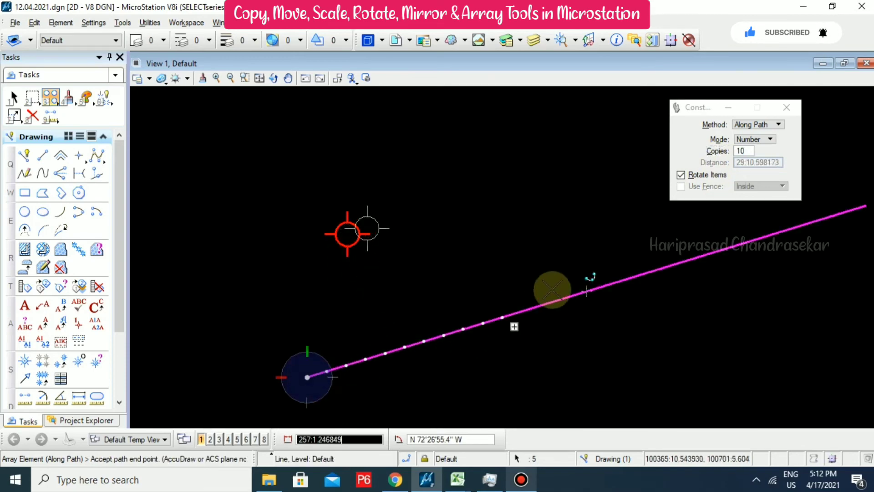
left_click(863, 206)
scroll(648, 273, "down", 5)
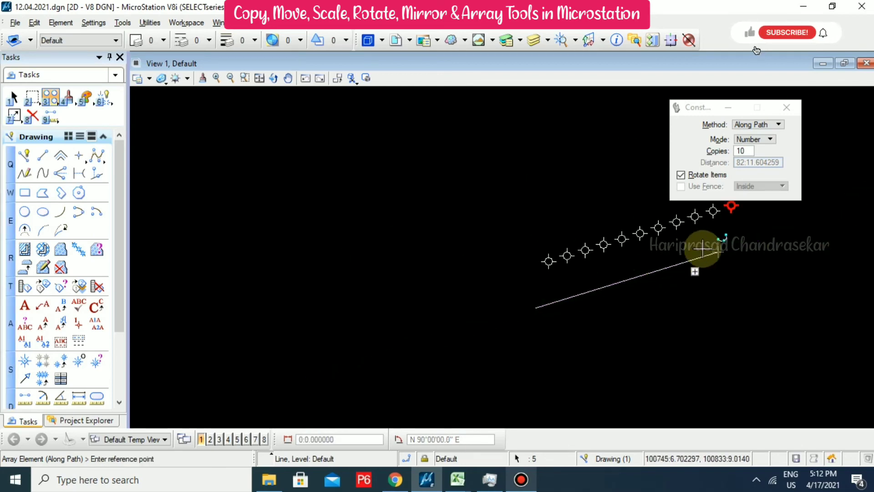
middle_click_drag(740, 234, 683, 265)
key("Return")
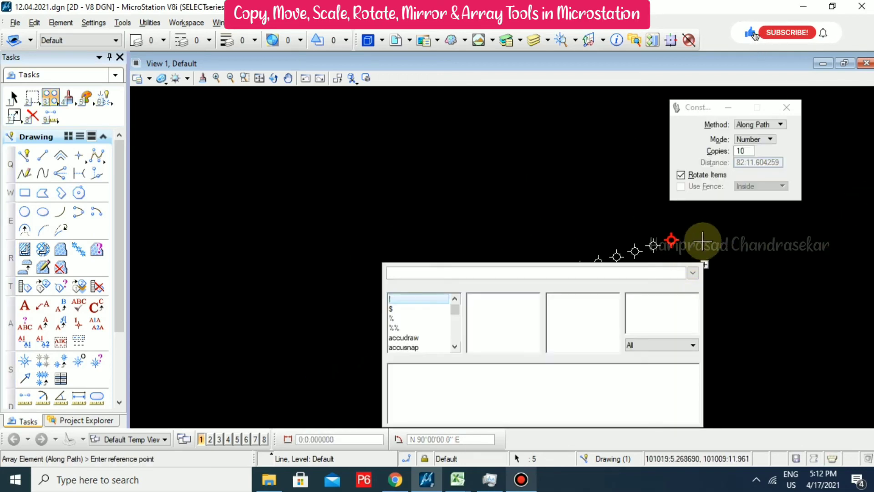
key("Escape")
key("Escape")
- Undo the arrayed copies and box-select the remaining circle symbol
scroll(556, 260, "up", 2)
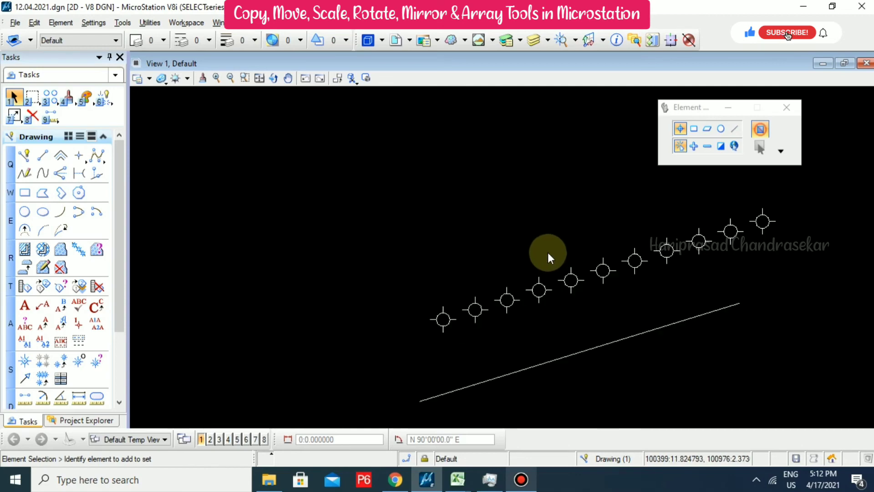
middle_click_drag(547, 252, 525, 220)
key("ctrl+z")
middle_click_drag(504, 282, 488, 237)
left_click_drag(455, 237, 384, 306)
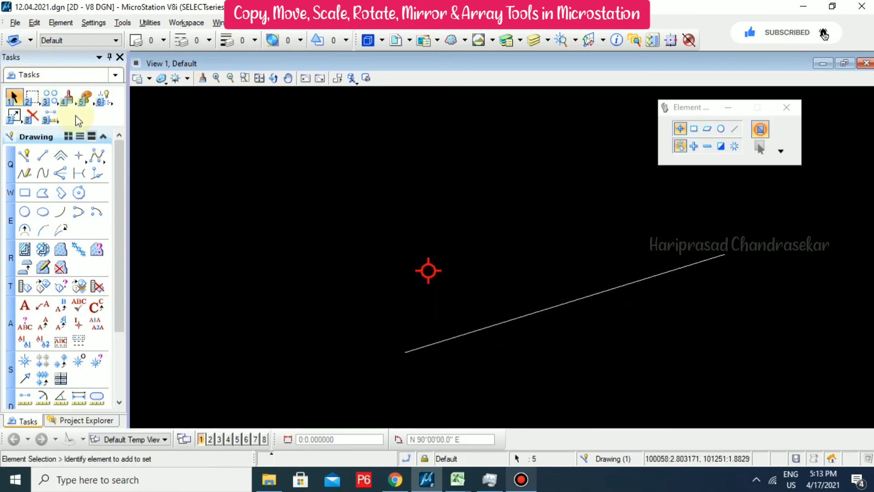
- Move the circle symbol to the line's left endpoint
left_click(50, 97)
left_click(110, 127)
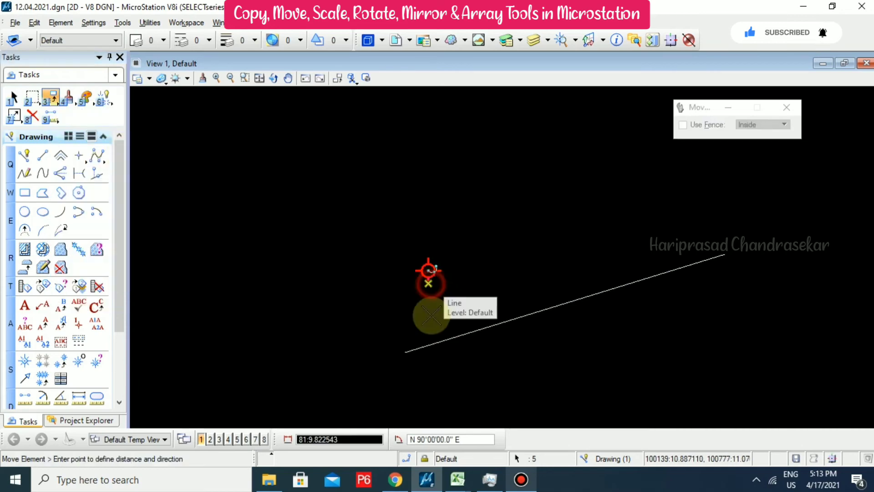
left_click(408, 351)
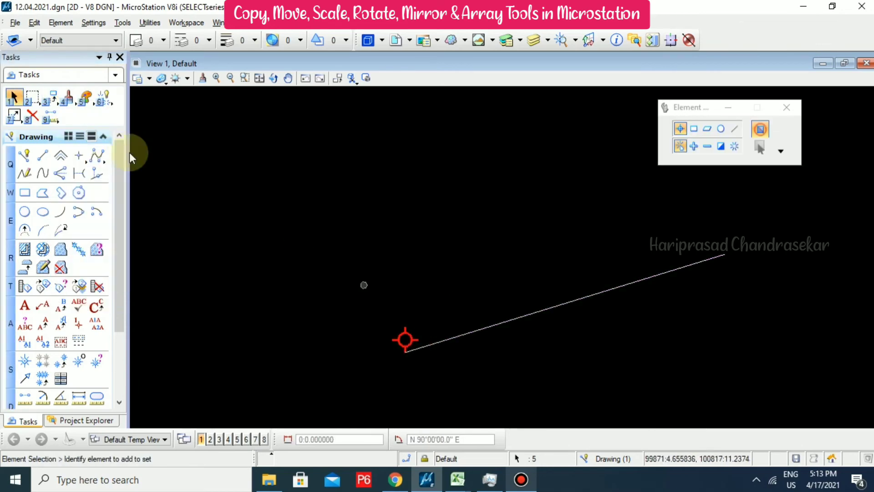
- Start an along-path array of the symbol on the line, then cancel the preview
left_click(50, 97)
left_click(105, 197)
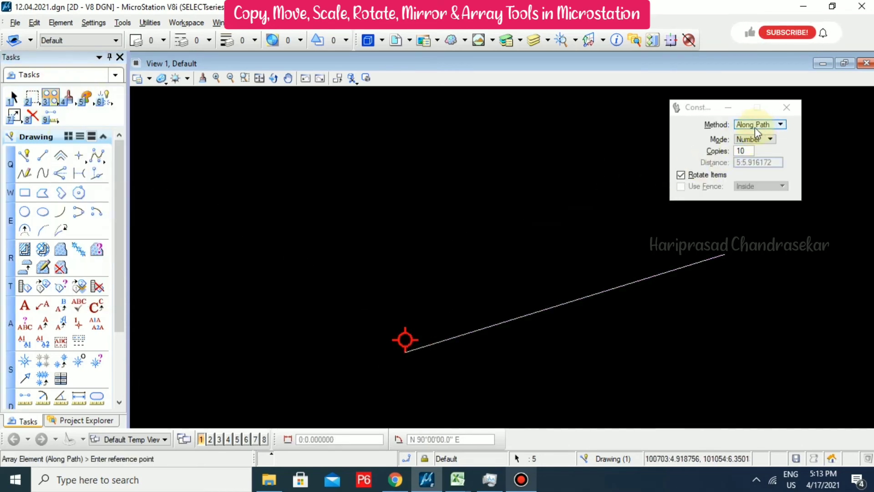
left_click(404, 352)
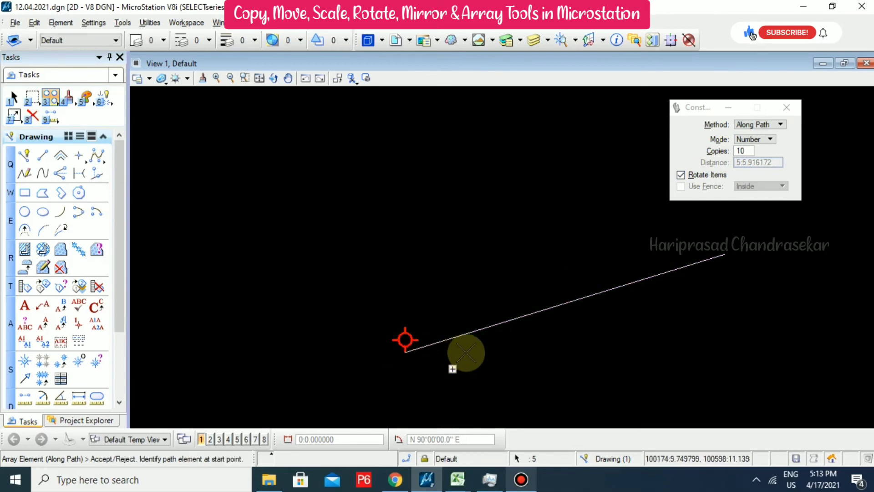
left_click(723, 254)
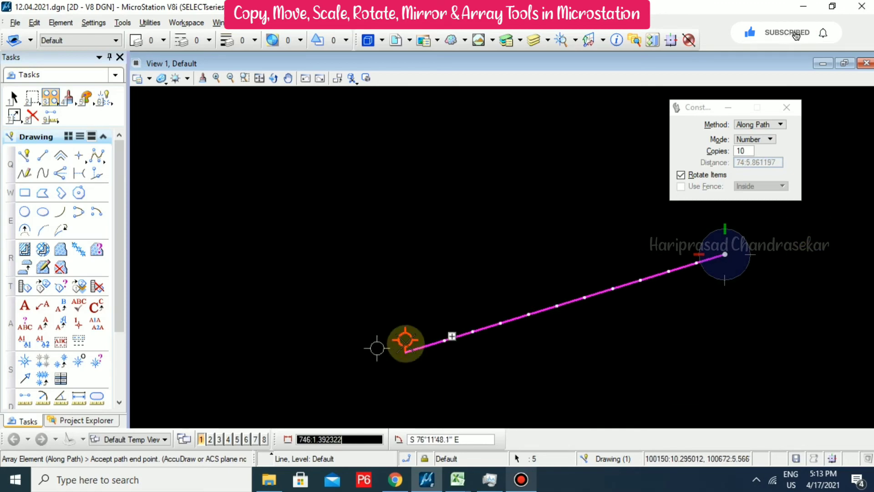
key("Escape")
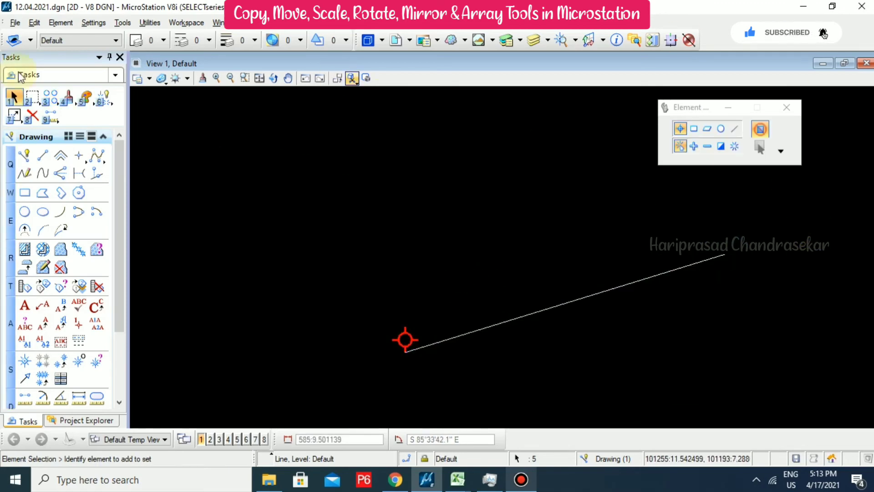
- Array 10 copies of the symbol along the line from its left end
left_click_drag(52, 101, 98, 195)
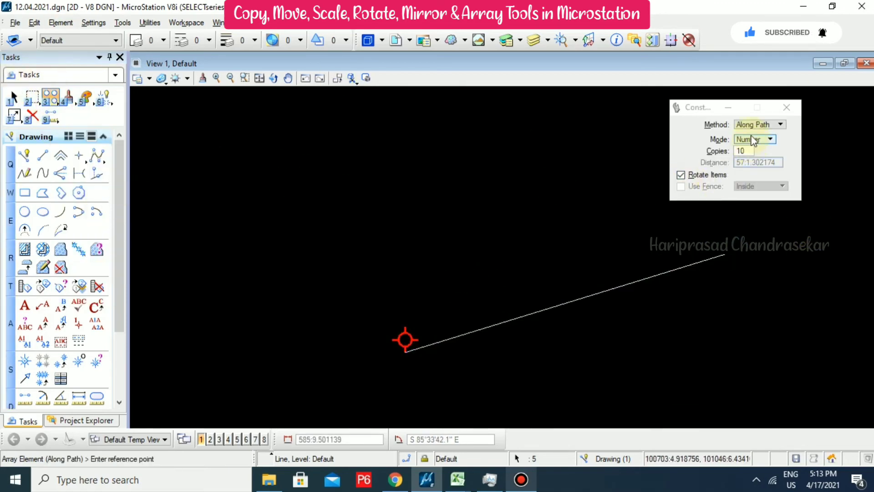
left_click(409, 350)
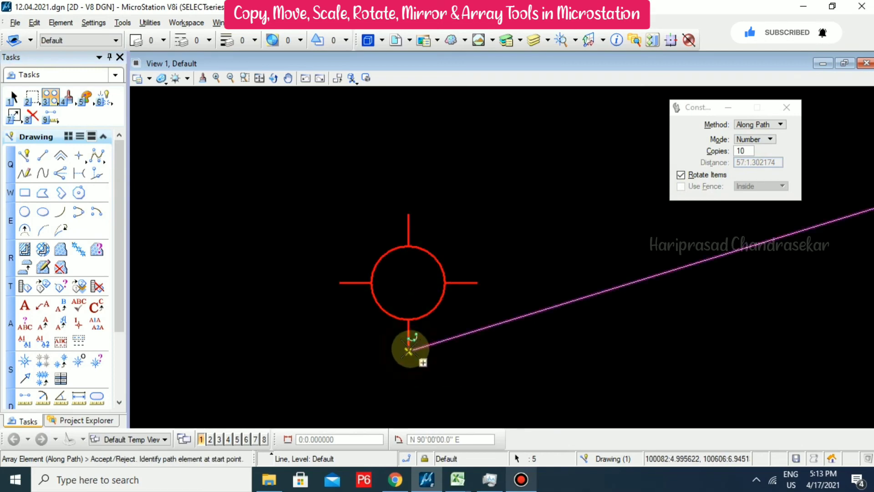
left_click(478, 327)
scroll(644, 290, "up", 6)
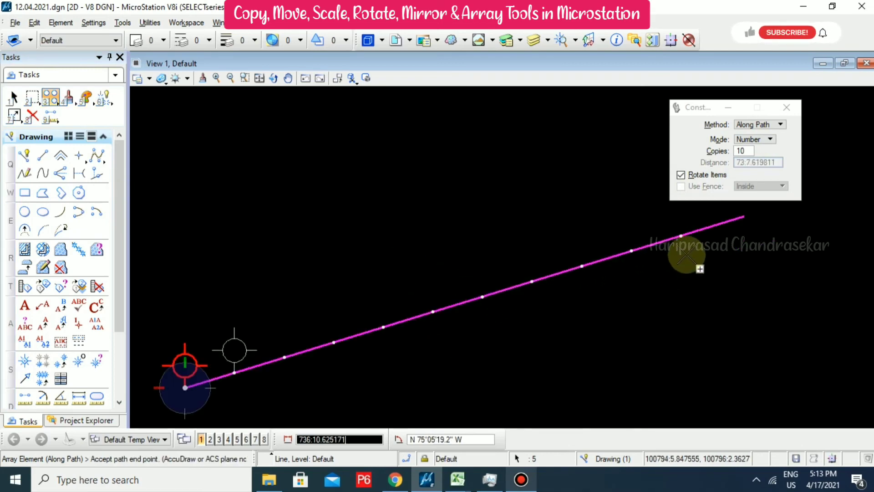
left_click(683, 279)
scroll(684, 282, "down", 5)
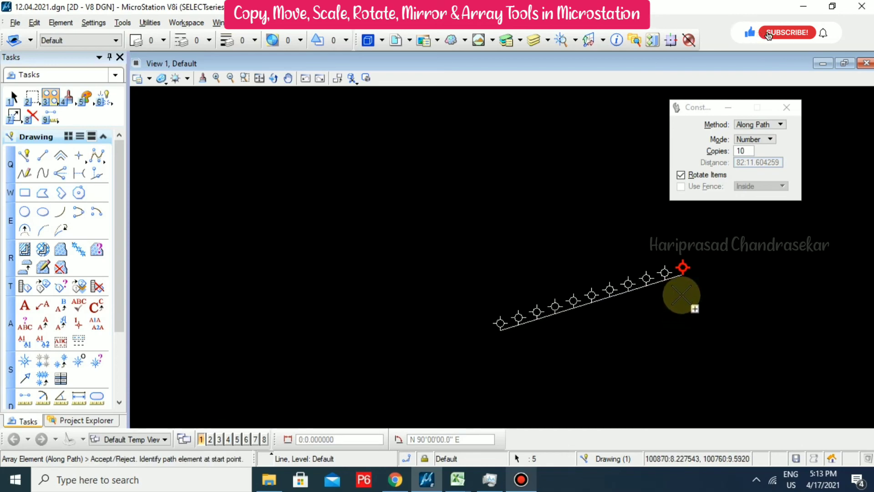
key("Escape")
- Undo the copies and reselect just the circle symbol's five parts
scroll(592, 292, "up", 2)
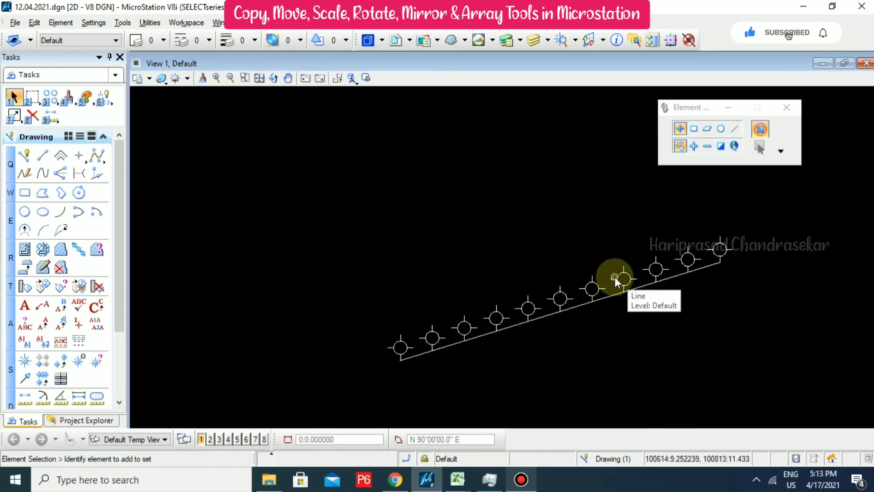
key("ctrl+z")
scroll(410, 337, "up", 3)
left_click_drag(405, 307, 332, 392)
left_click(406, 285)
left_click_drag(284, 285, 438, 410)
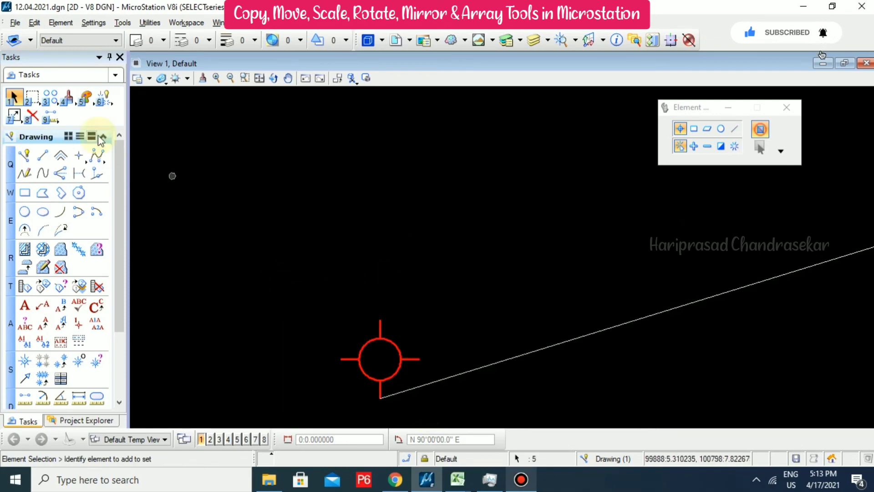
- Array the symbol along the line in Distance mode with 50-unit spacing
left_click(51, 97)
left_click(758, 138)
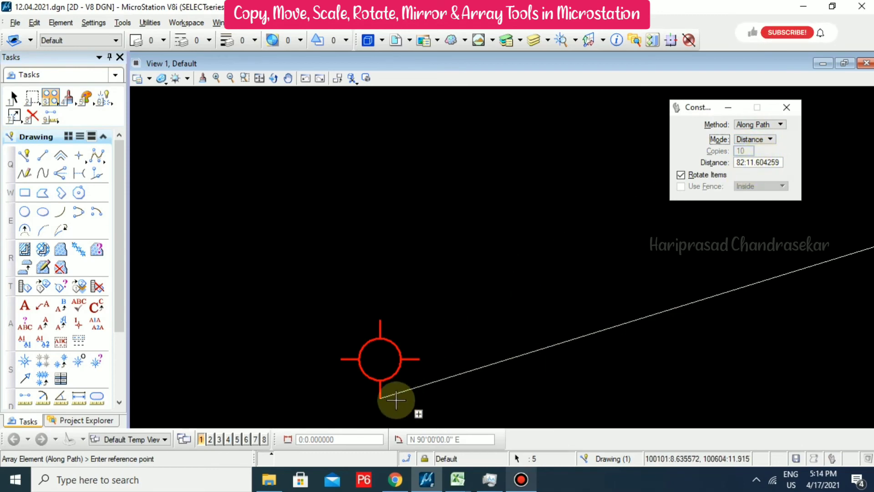
left_click(378, 399)
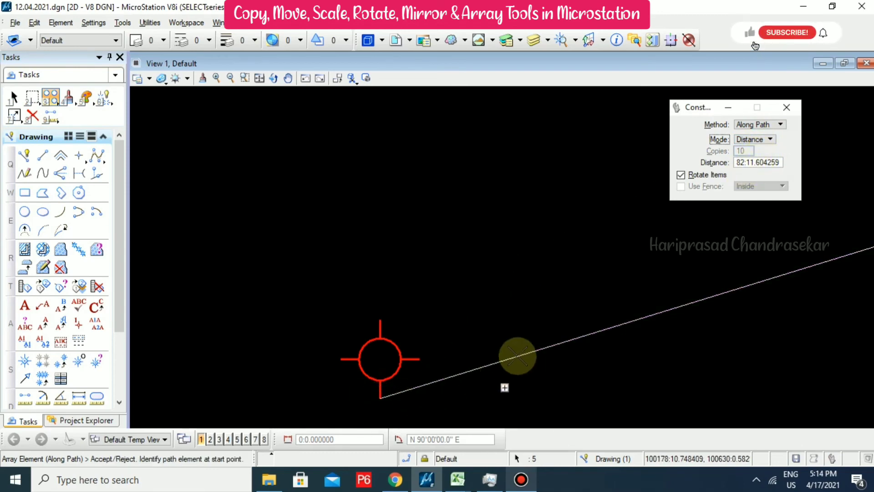
left_click(437, 380)
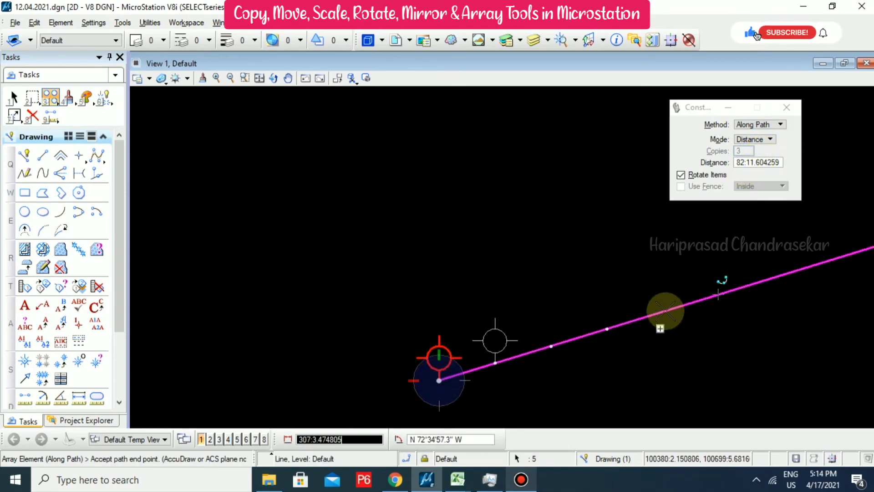
middle_click_drag(781, 260, 653, 295)
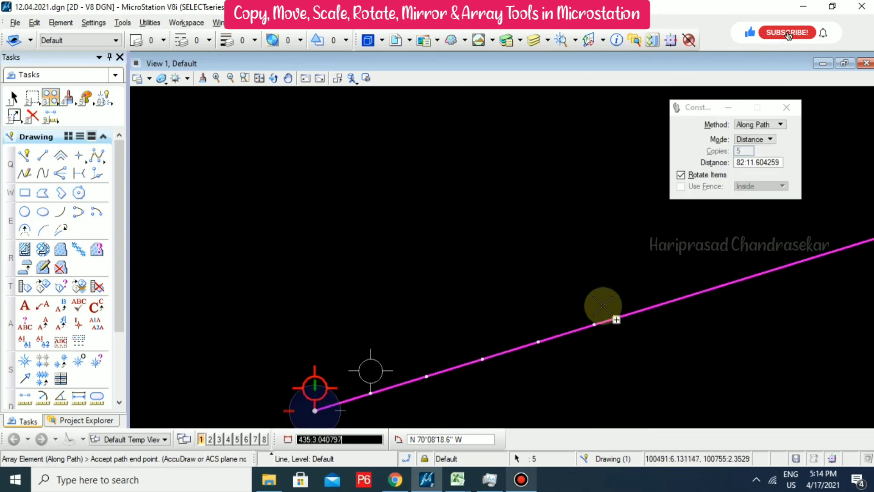
scroll(608, 305, "down", 2)
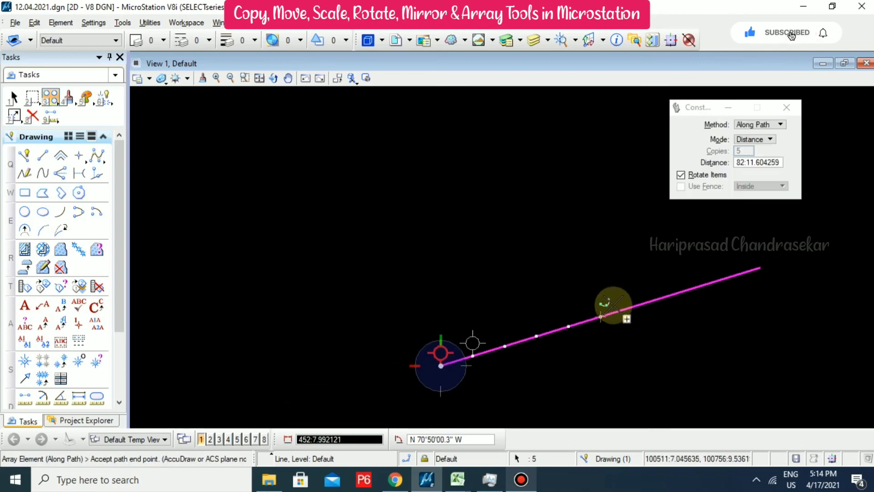
left_click(738, 163)
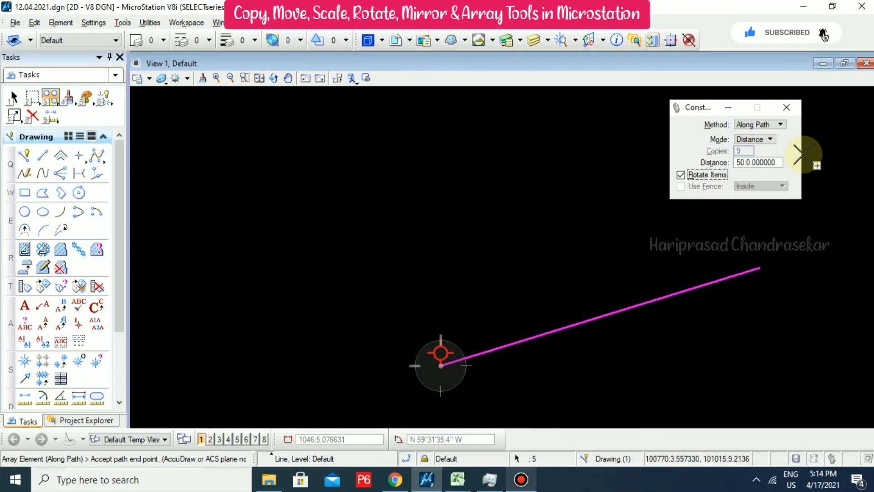
left_click(577, 319)
- Exit the array command and shift the view over the arrayed circles
scroll(627, 295, "up", 2)
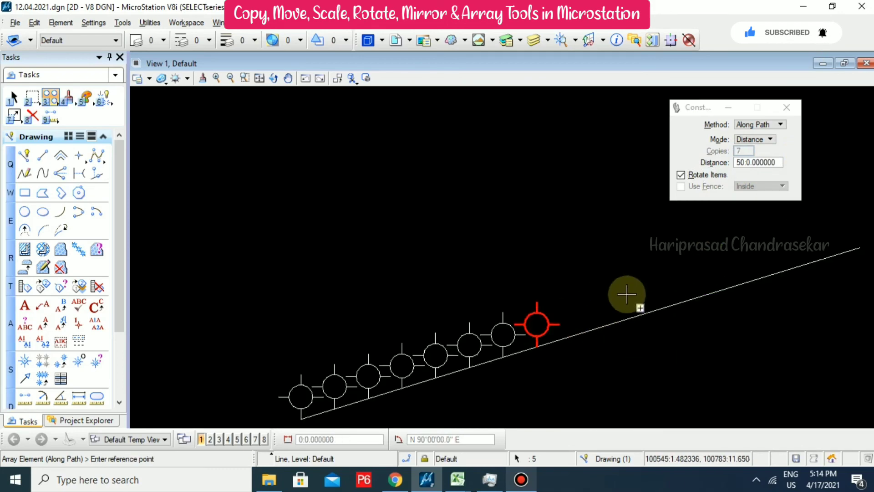
scroll(530, 296, "down", 1)
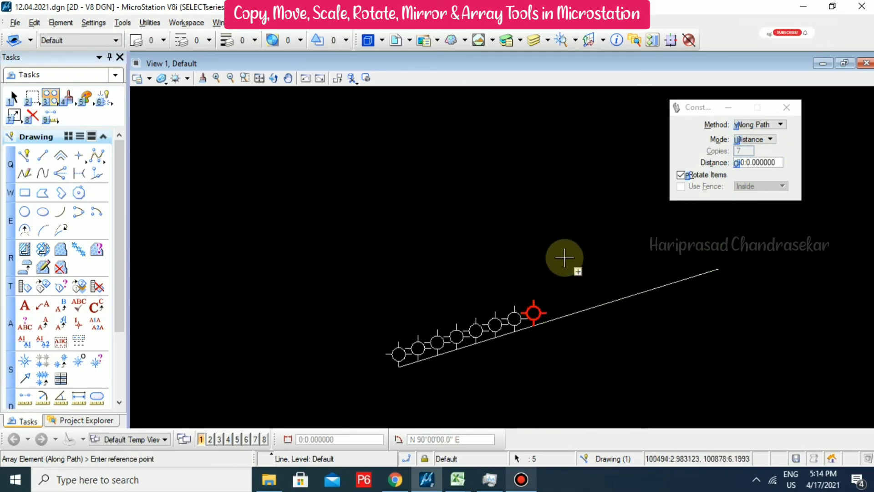
key("Escape")
left_click(562, 282)
scroll(553, 299, "up", 2)
middle_click_drag(553, 298, 643, 248)
- Undo the 50-spaced circles, reselect the symbol, and set the array distance to 30
key("ctrl+z")
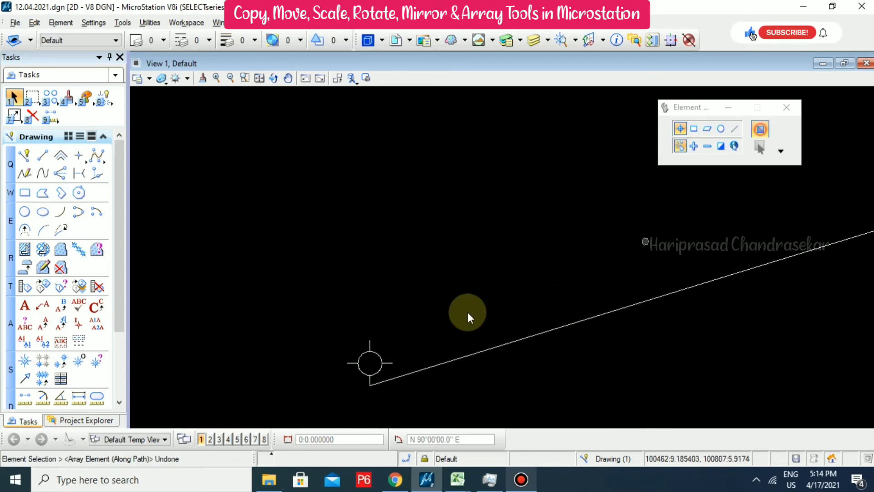
left_click_drag(309, 324, 423, 394)
left_click(50, 96)
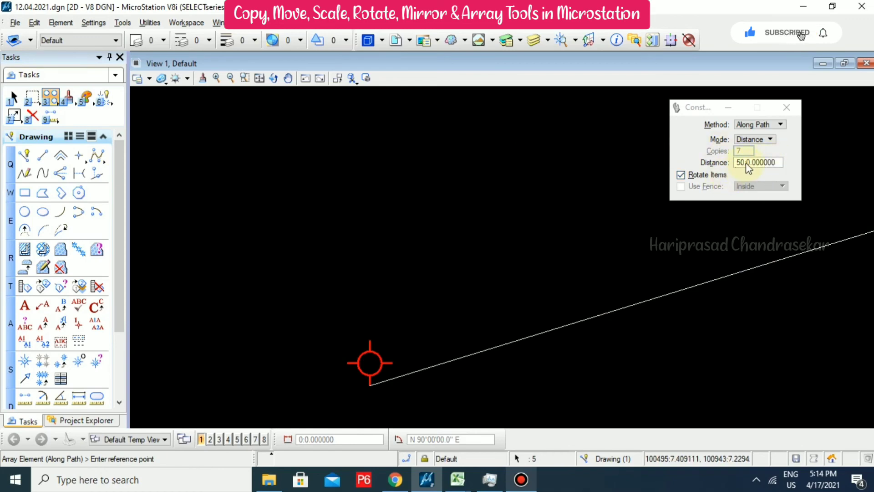
left_click(768, 139)
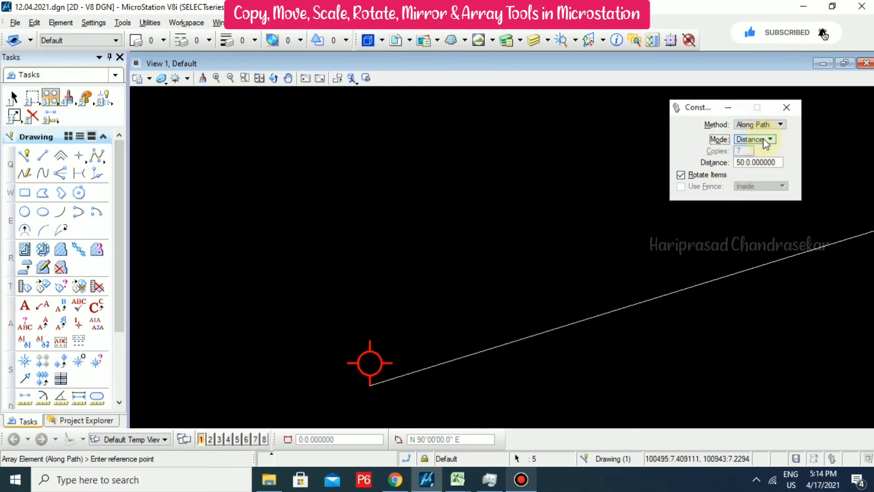
left_click_drag(779, 162, 693, 164)
type("30")
key("Tab")
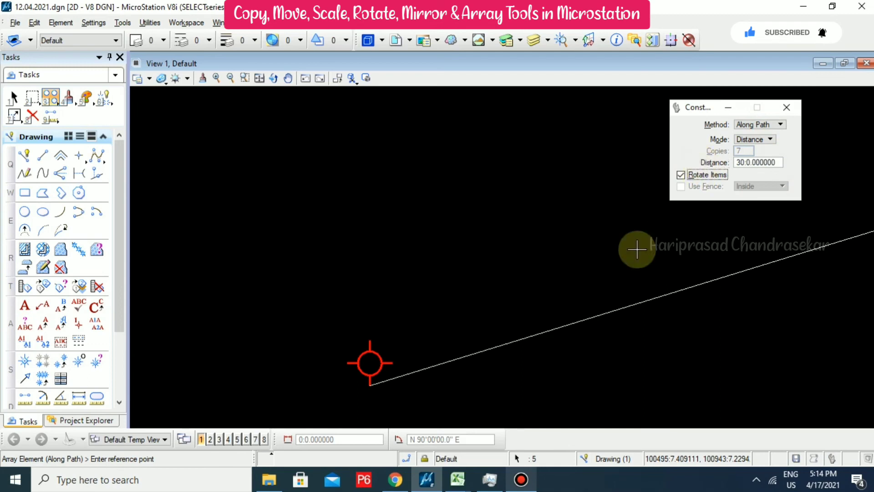
- Preview the 30-spacing array along the line, then cancel it
left_click(371, 383)
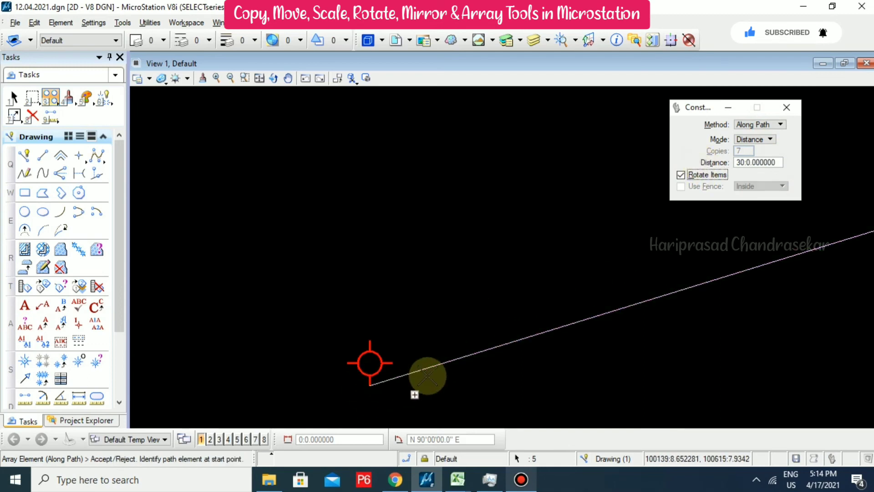
left_click(651, 298)
scroll(455, 266, "down", 2)
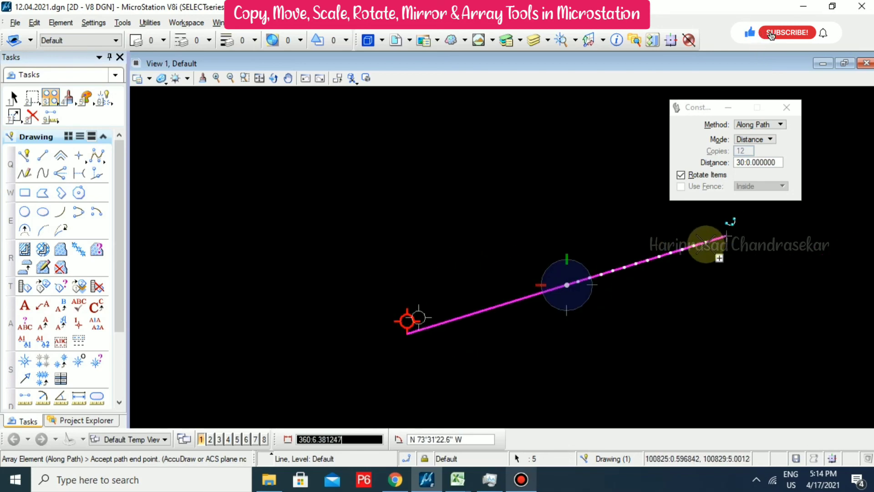
key("Escape")
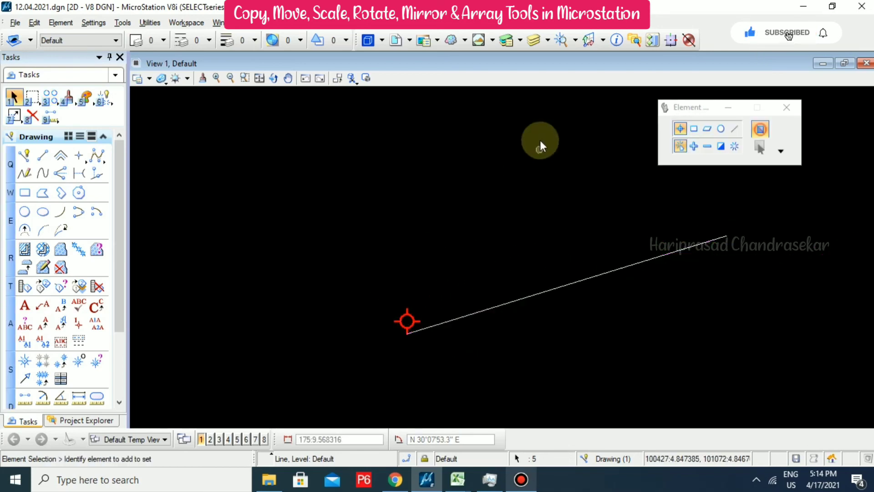
- Array the symbol along the sloped line at 30 spacing, producing 27 rotated copies
left_click(50, 97)
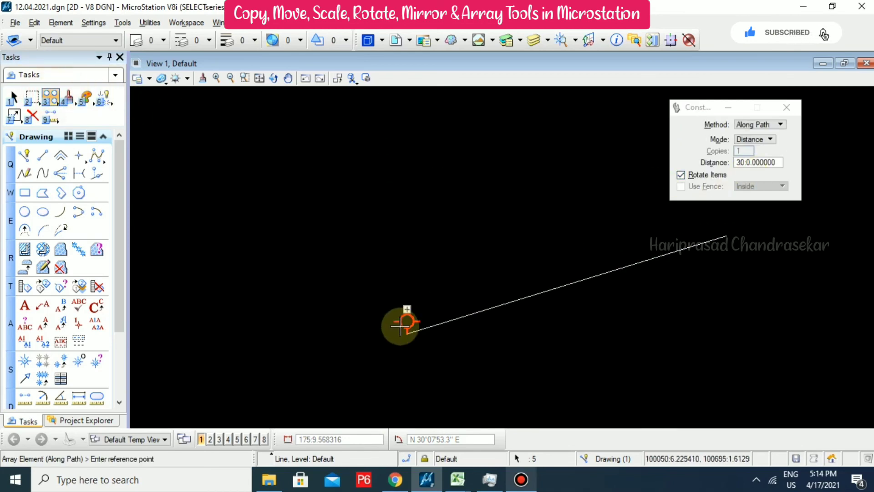
left_click(399, 346)
scroll(399, 346, "up", 5)
left_click(421, 309)
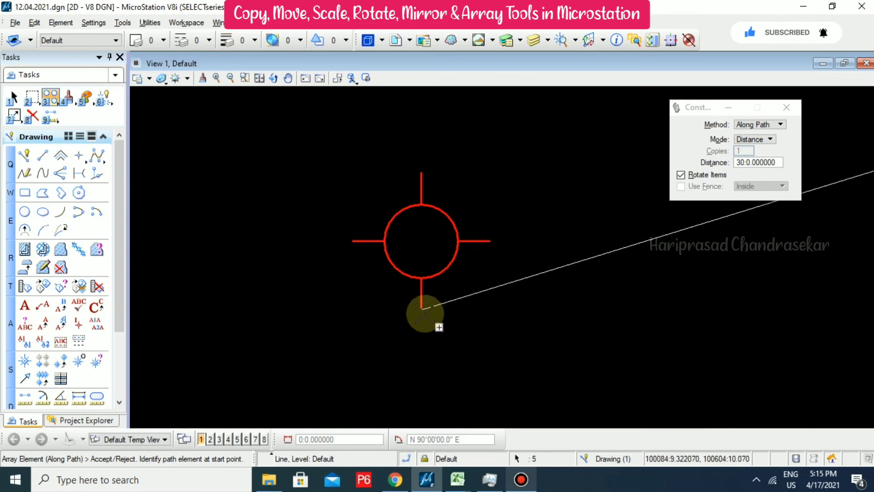
left_click(423, 310)
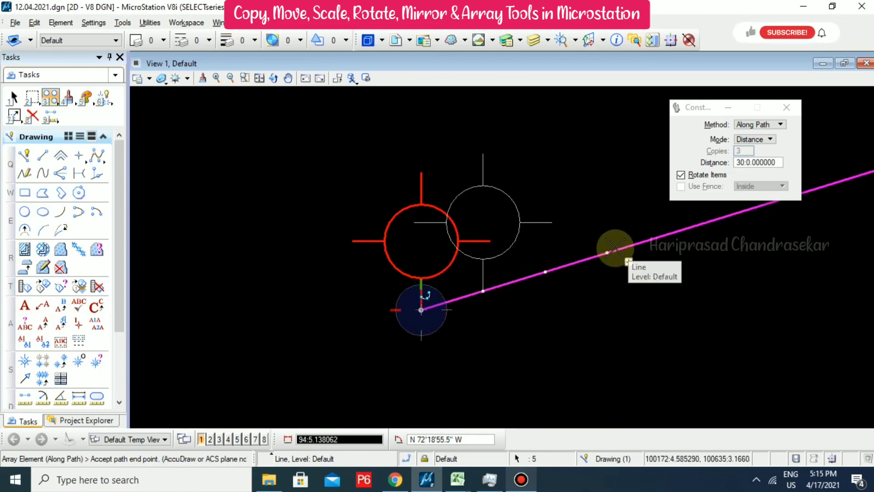
middle_click_drag(581, 278, 494, 330)
scroll(654, 270, "down", 5)
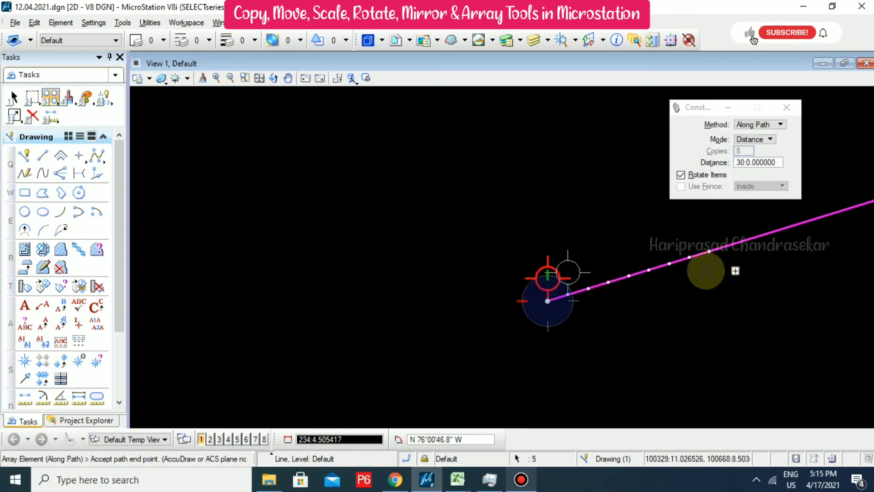
mouse_move(705, 271)
middle_mouse_down()
mouse_move(682, 250)
mouse_move(552, 307)
middle_mouse_up()
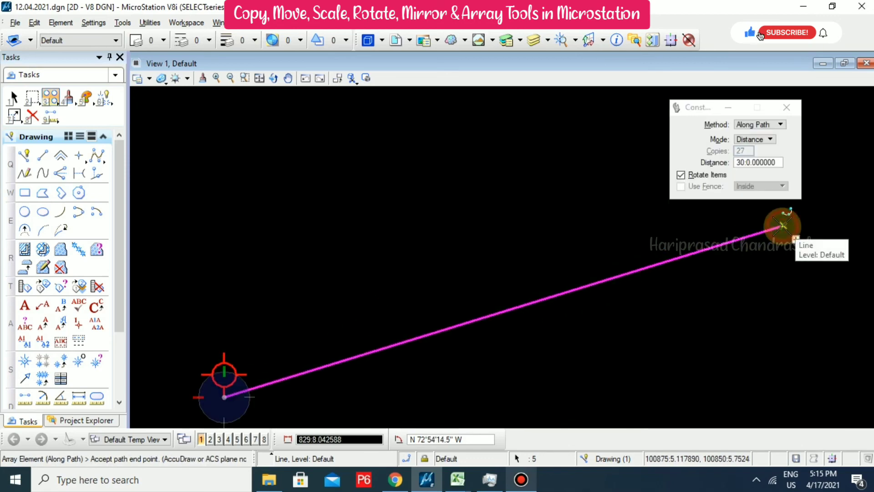
left_click(783, 225)
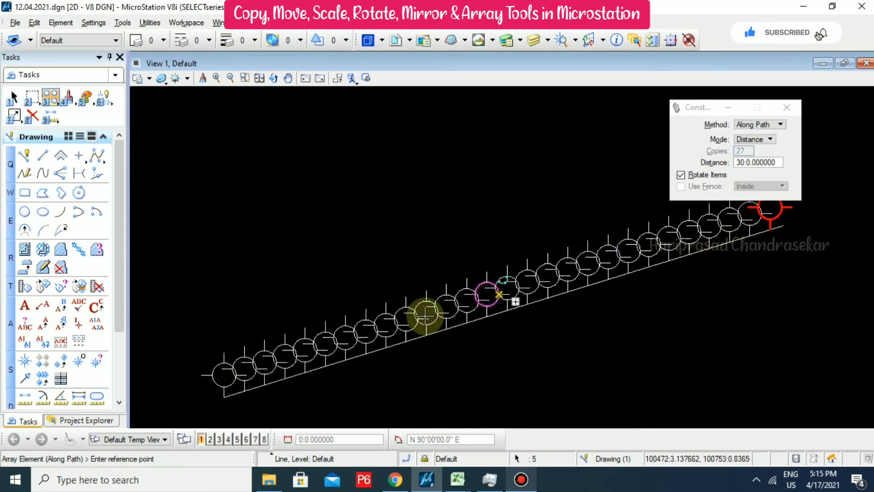
scroll(224, 386, "up", 5)
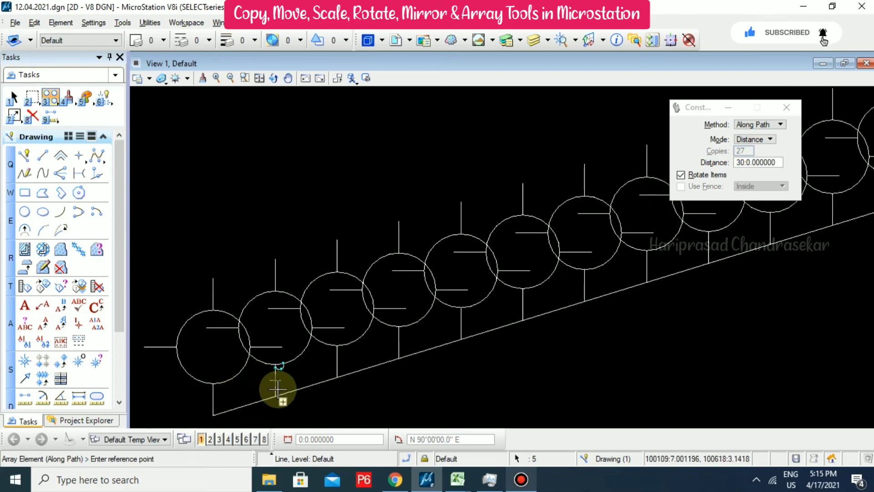
key("Escape")
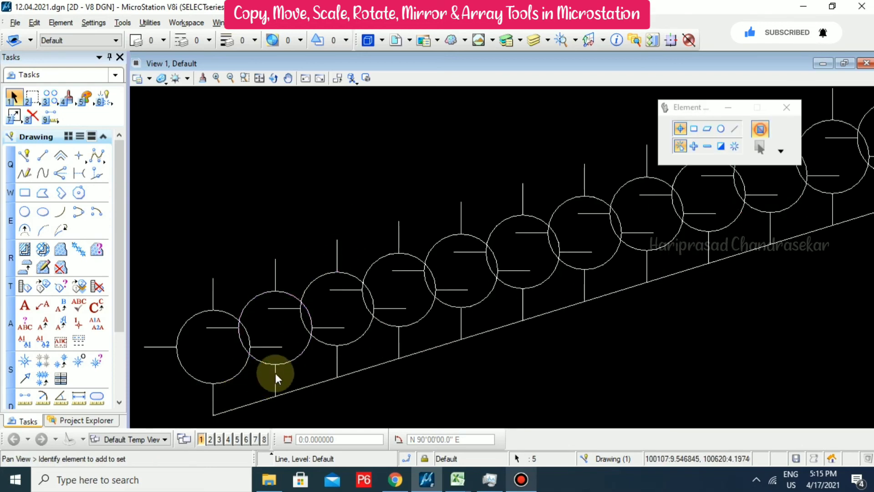
- Measure from the line's start to the next circle copy to confirm 30 ft spacing
middle_click_drag(275, 376, 277, 321)
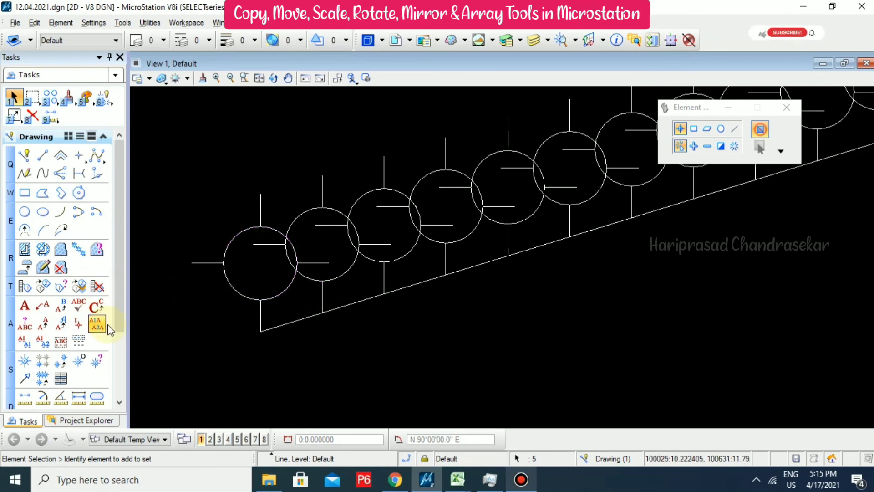
left_click_drag(119, 335, 124, 385)
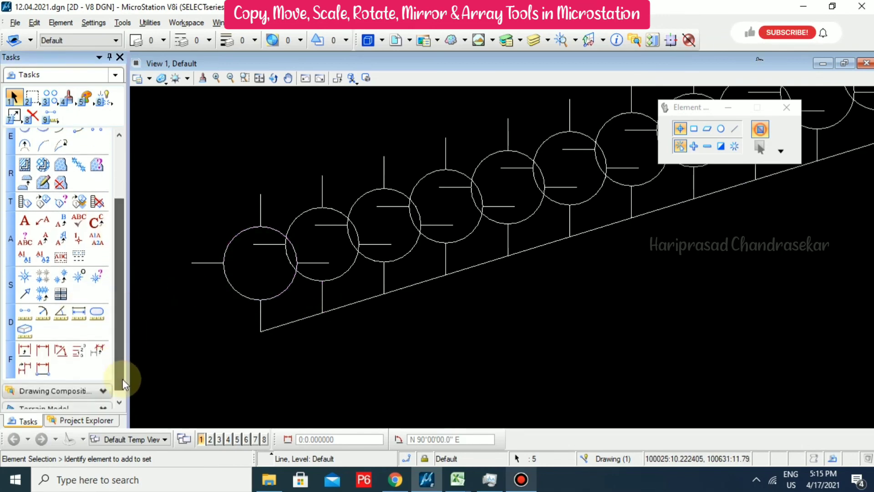
left_click(28, 318)
left_click(261, 331)
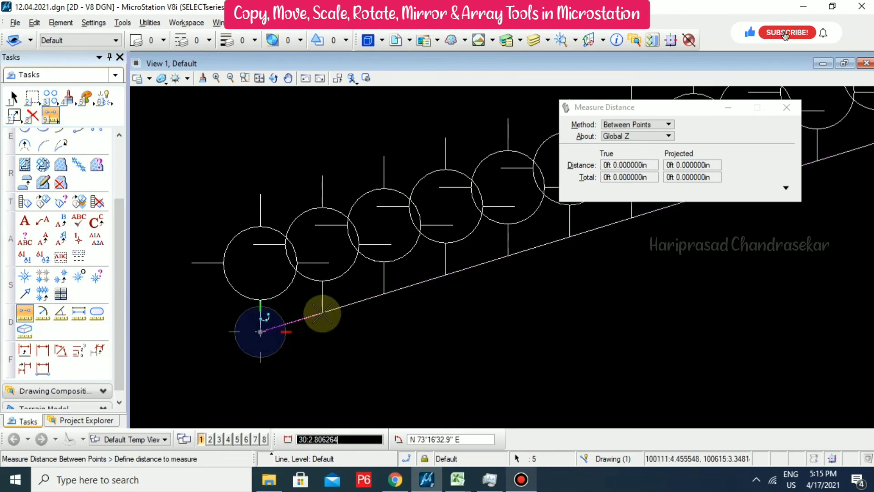
scroll(322, 314, "up", 5)
left_click(312, 372)
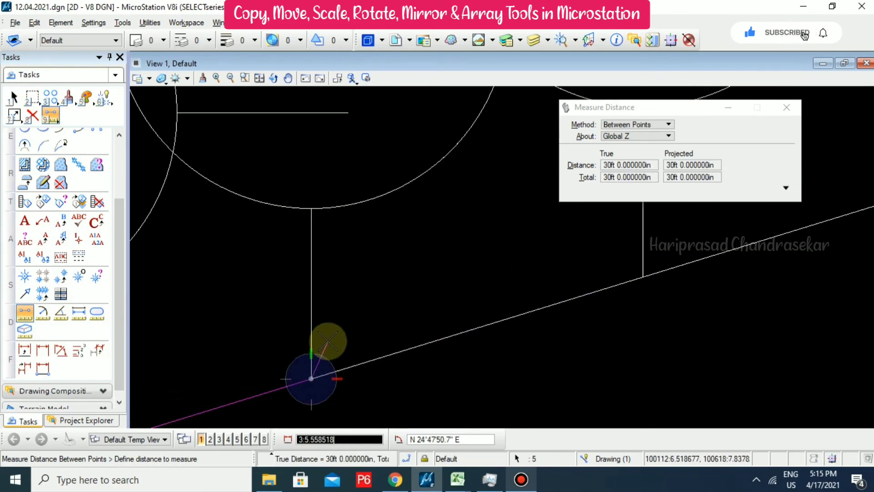
scroll(325, 346, "down", 3)
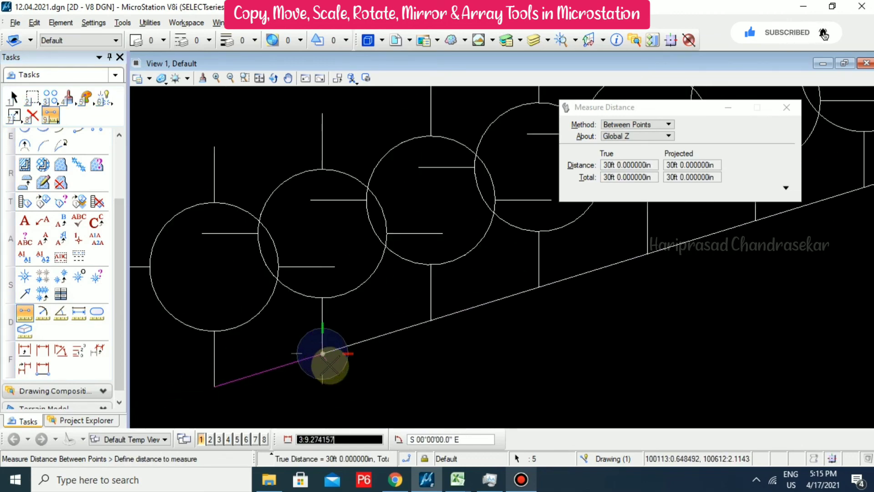
- Leave distance measuring and undo the along-path array, keeping the single circle
key("Escape")
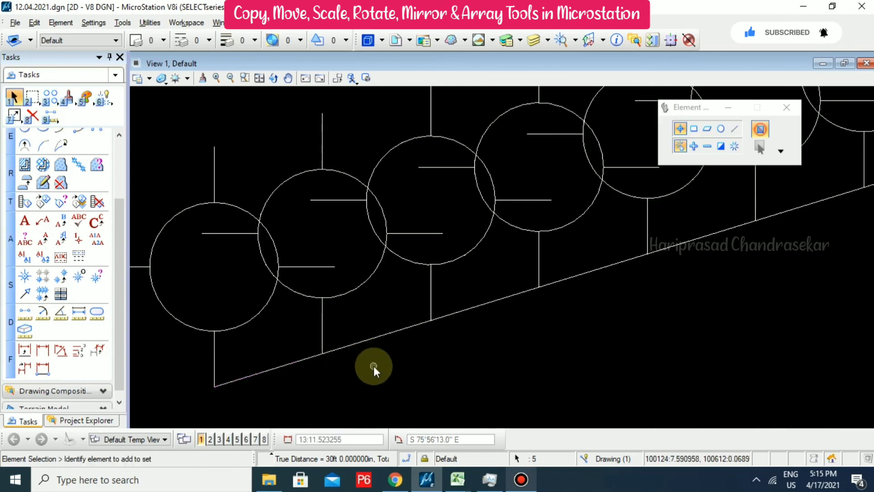
scroll(324, 327, "down", 11)
key("ctrl+z")
- Array the circle Along Path on the line from its start to its end point
scroll(367, 310, "up", 5)
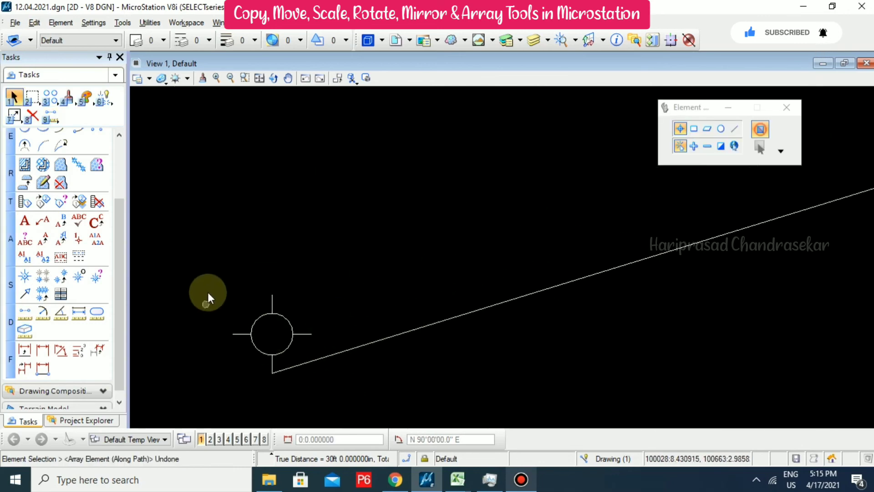
left_click_drag(207, 291, 332, 380)
left_click(59, 101)
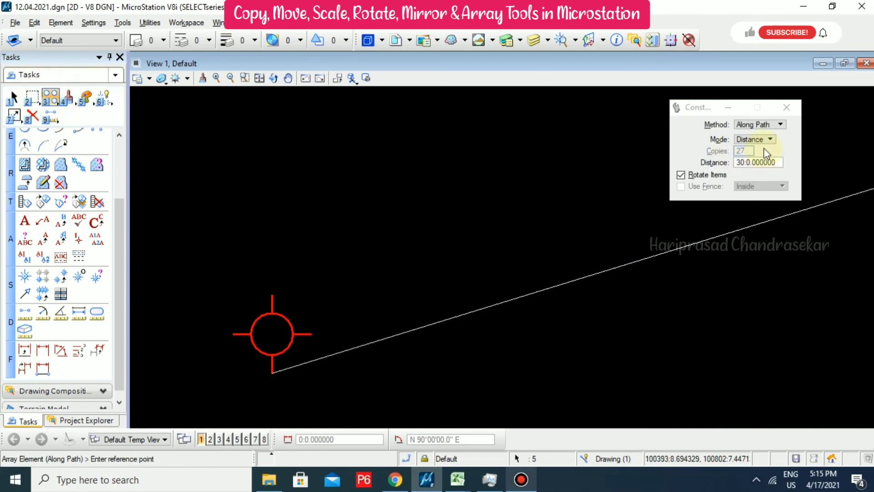
left_click(765, 140)
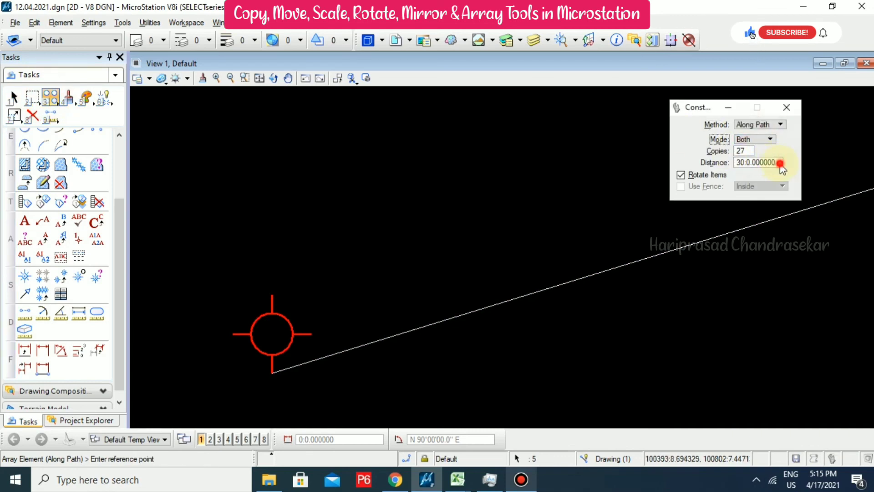
double_click(776, 162)
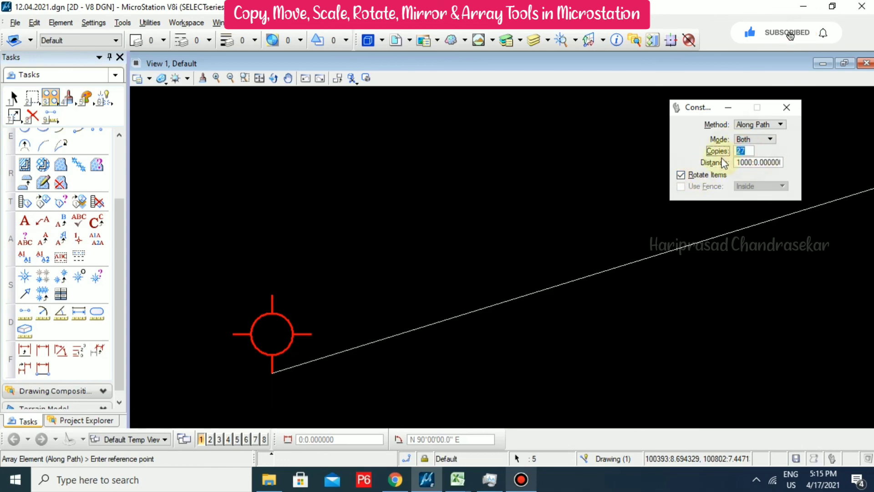
left_click(272, 372)
left_click(279, 367)
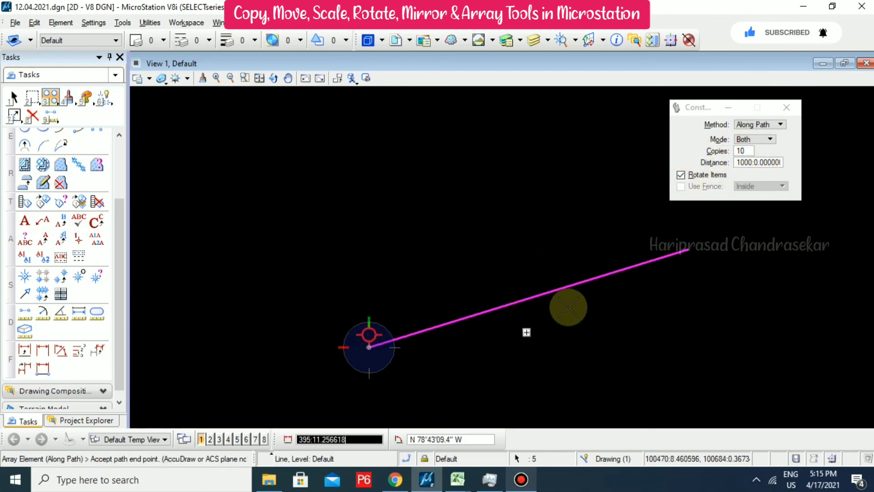
left_click(683, 252)
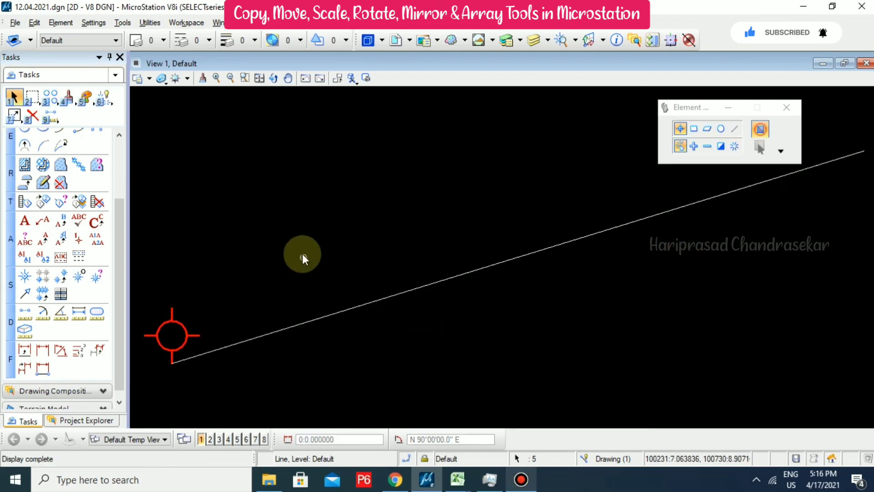
- Redo the Along Path array of the circle with distance 100, placing 10 copies along the line
middle_click_drag(302, 253, 432, 258)
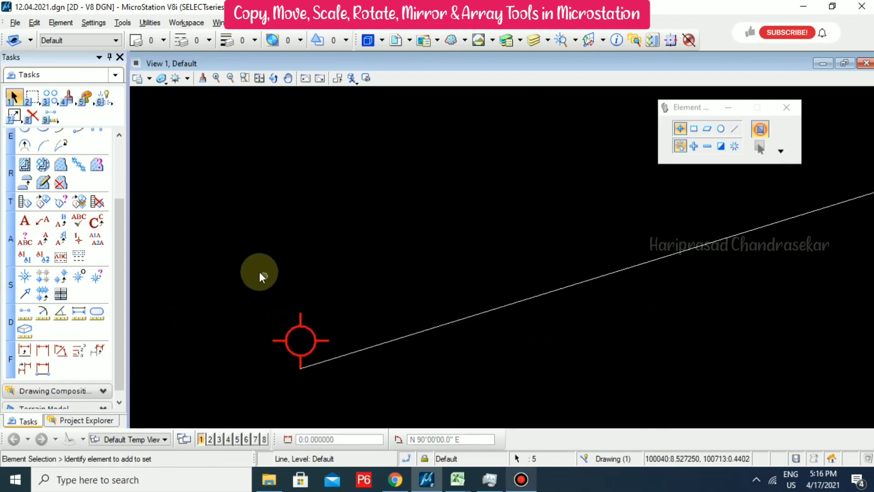
left_click_drag(248, 280, 376, 413)
left_click(51, 98)
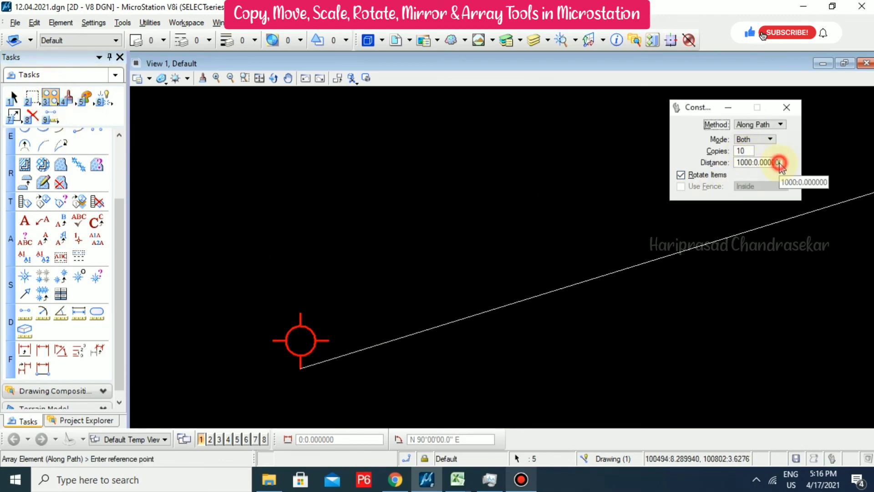
double_click(780, 164)
type("100")
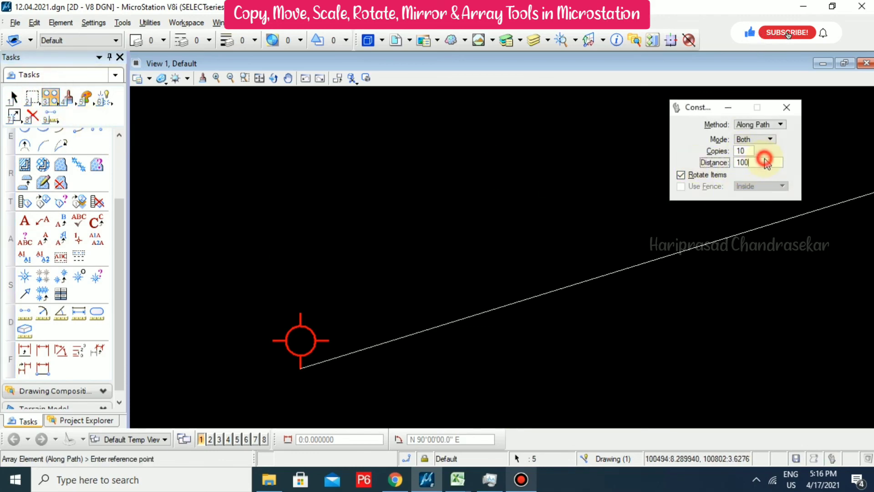
left_click(300, 367)
left_click(319, 370)
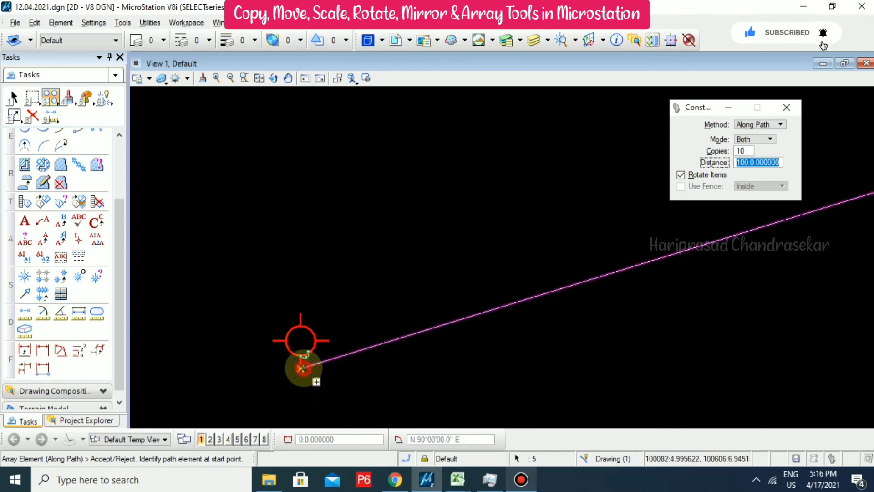
left_click(776, 222)
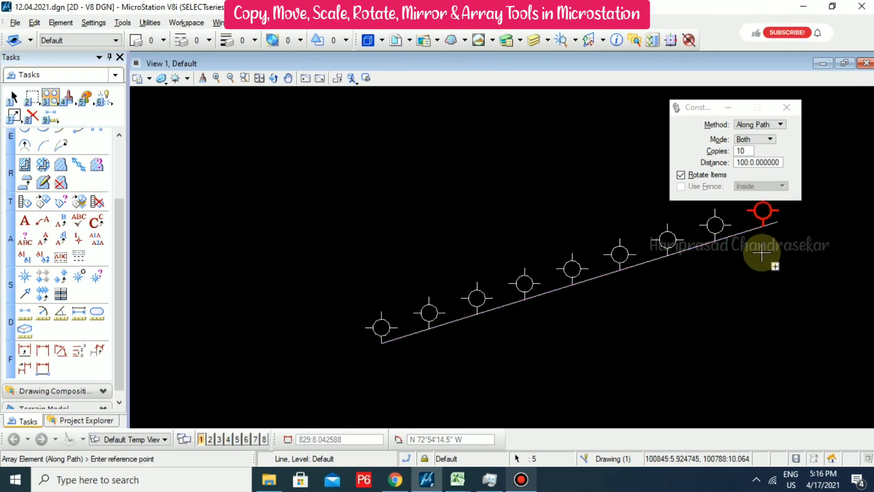
key("Return")
left_click(586, 203)
- Exit the array, recentre on the arrayed circles, and open the Manipulate tools flyout
key("Escape")
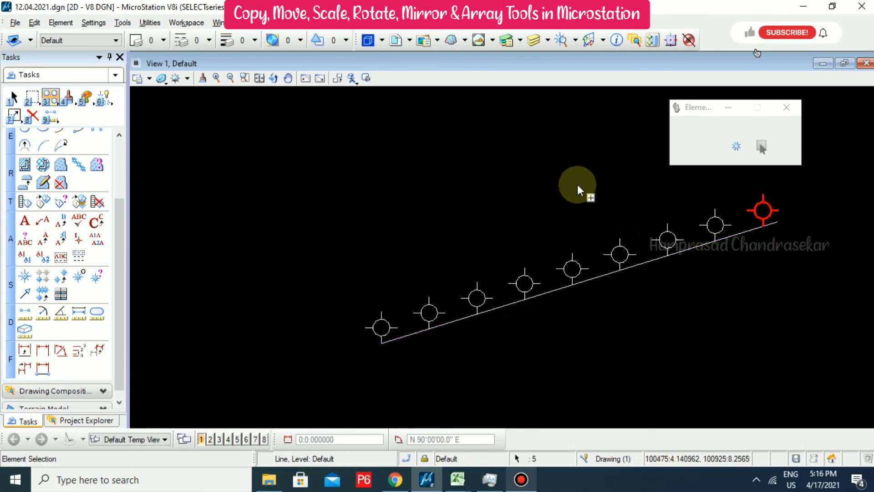
mouse_move(563, 198)
middle_mouse_down()
mouse_move(543, 185)
mouse_move(510, 202)
middle_mouse_up()
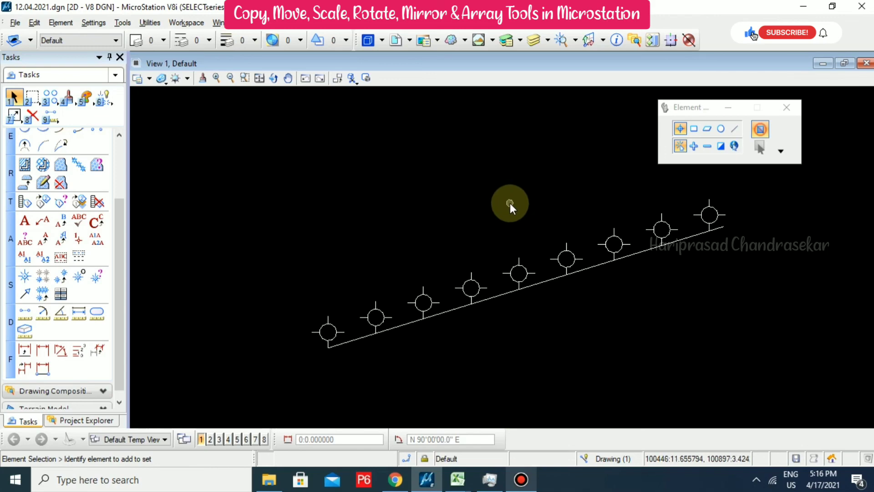
left_click(52, 98)
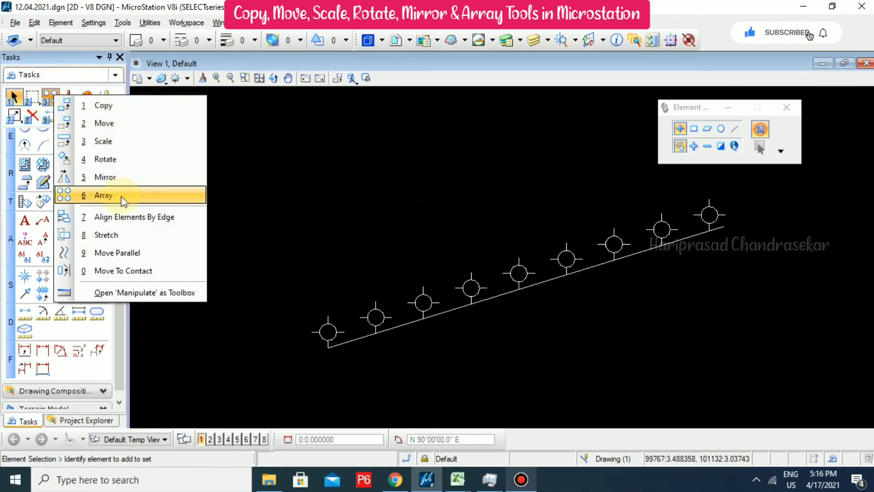